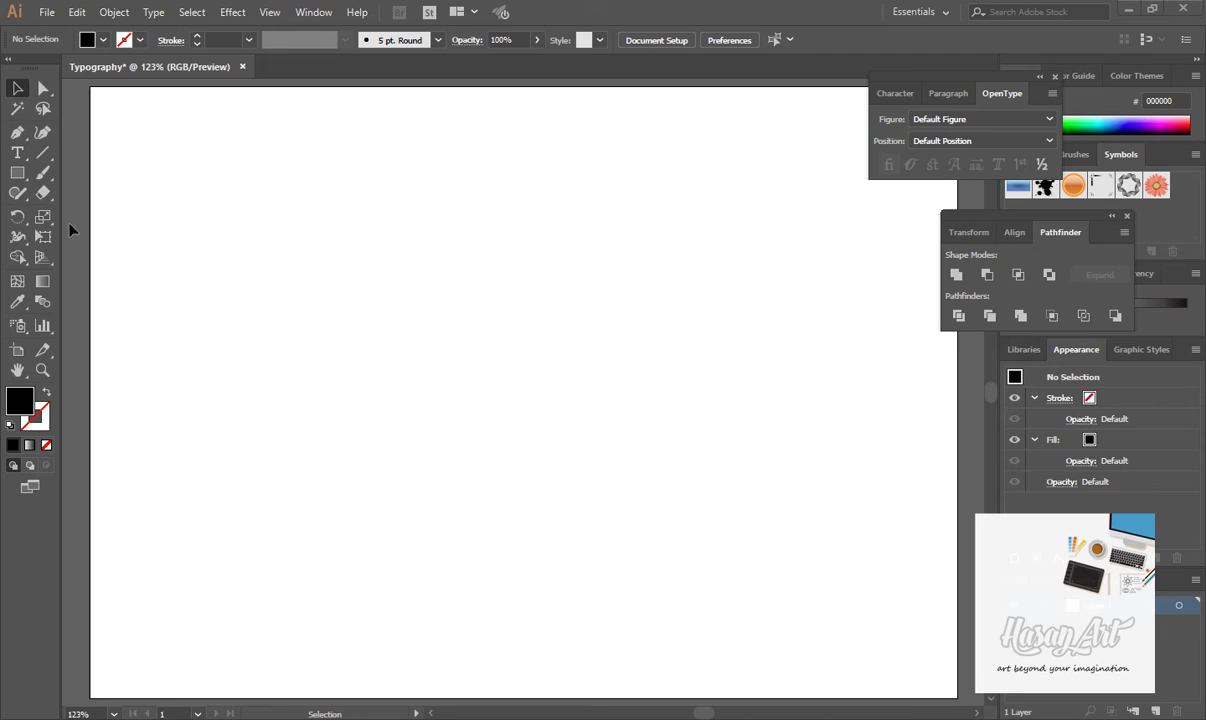
# - Add the word 'Greey' to the artboard and scale it up to about 226 pt
pyautogui.click(17, 152)
pyautogui.click(488, 376)
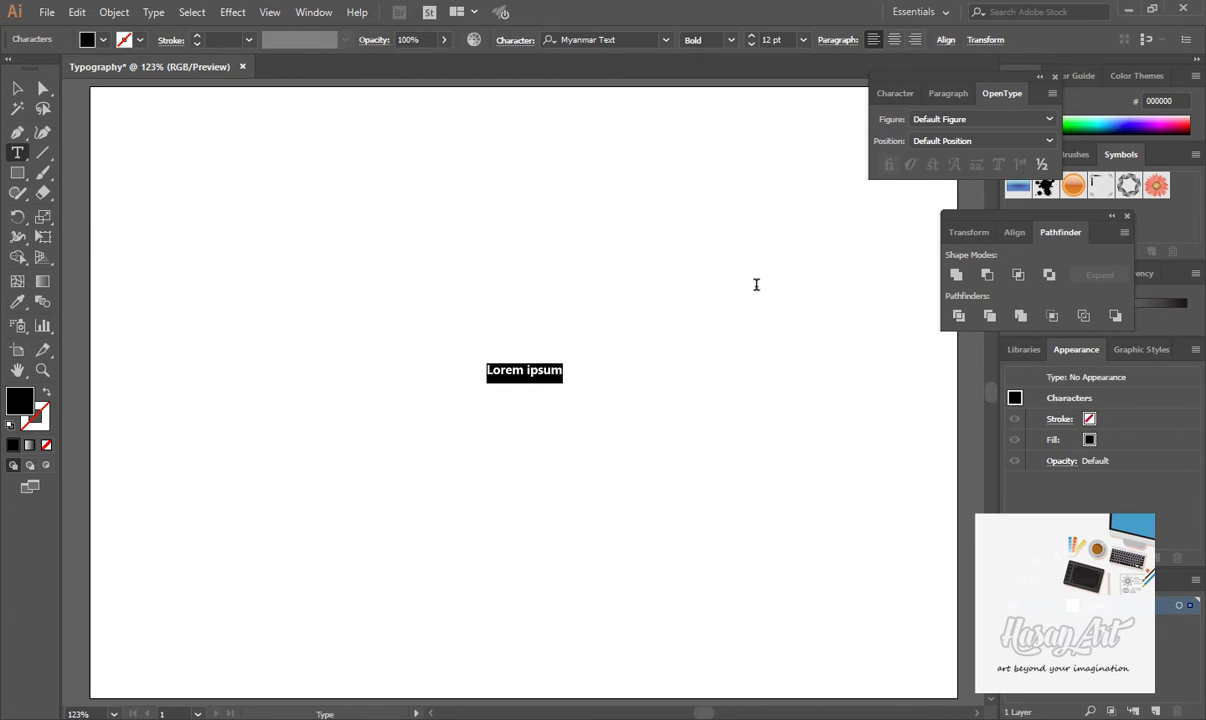
pyautogui.write('Greey')
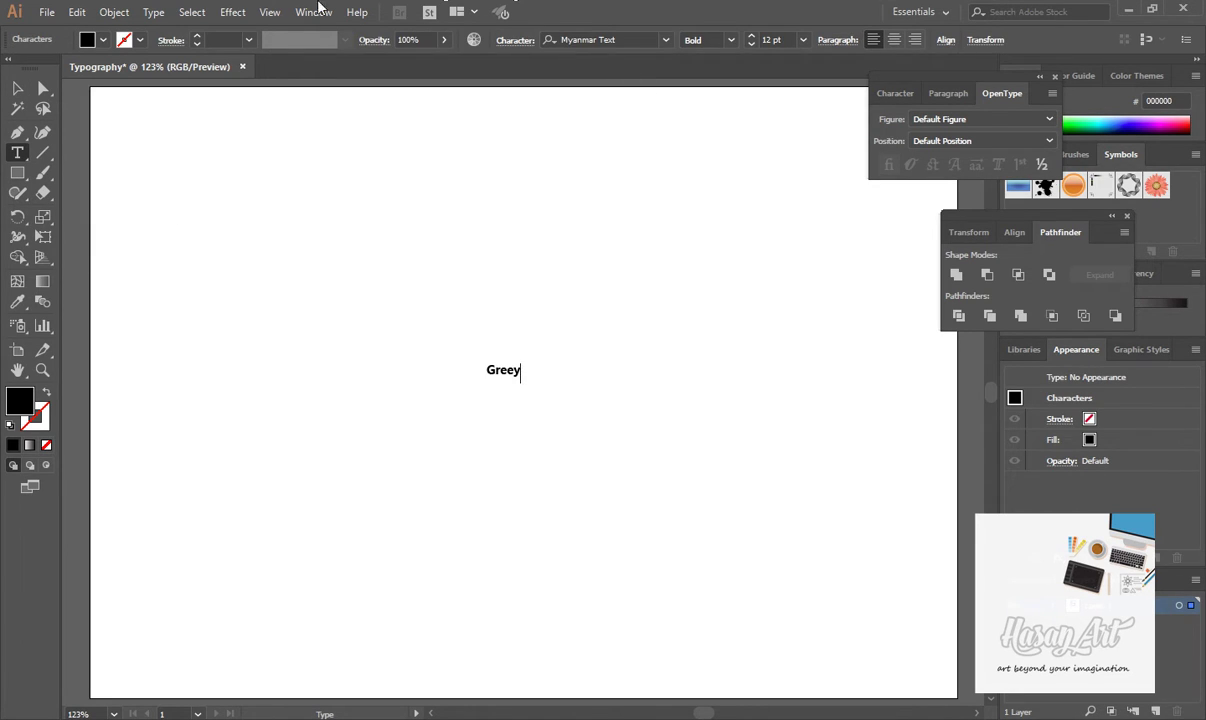
pyautogui.click(17, 88)
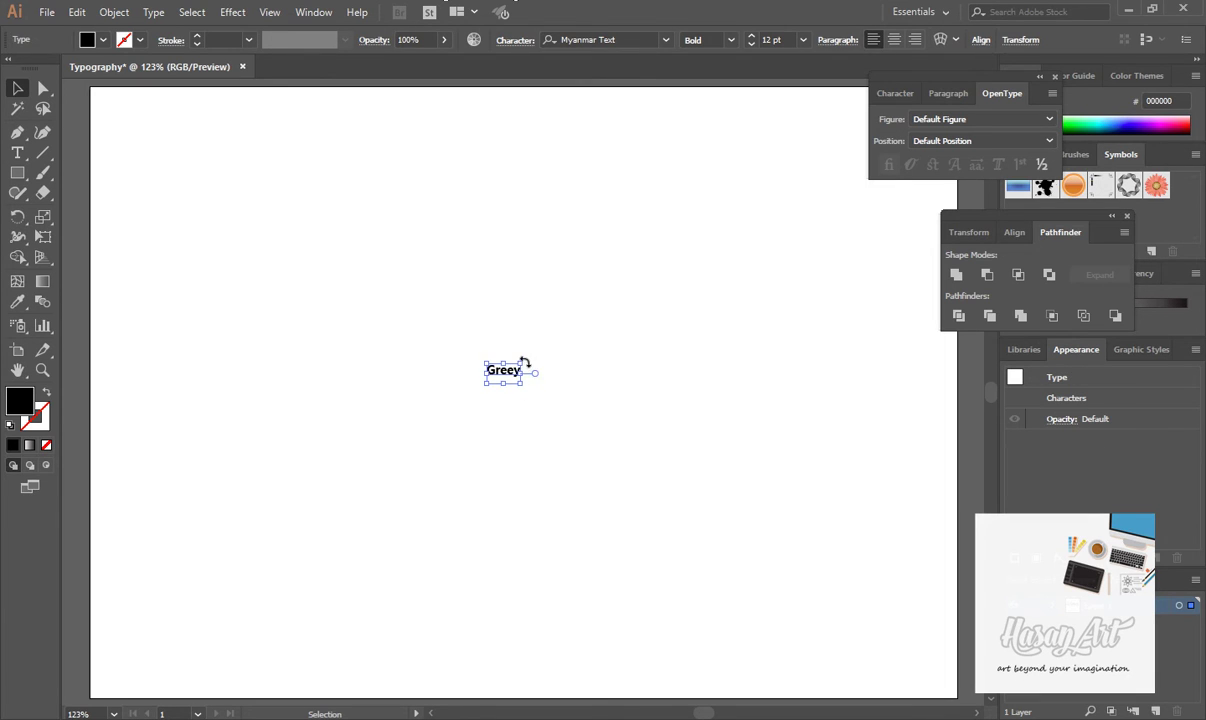
pyautogui.moveTo(522, 361); pyautogui.dragTo(880, 191)
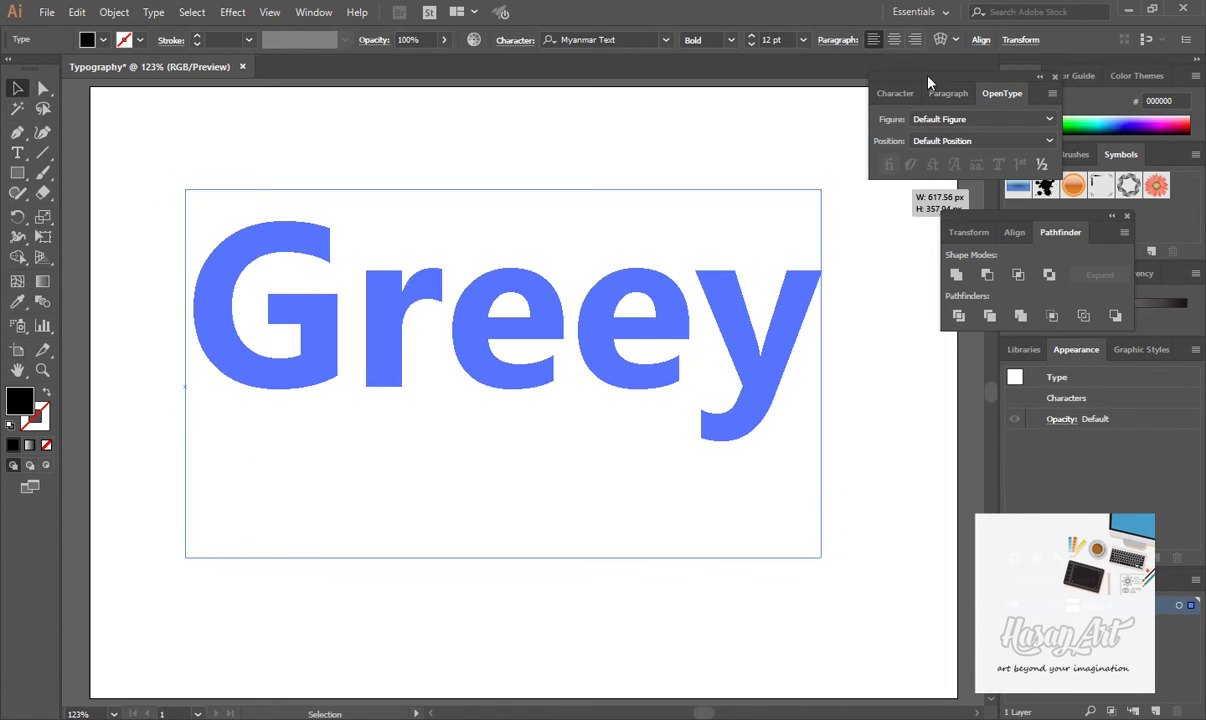
pyautogui.moveTo(928, 82); pyautogui.dragTo(930, 80)
# - Centre the text horizontally and vertically relative to the artboard
pyautogui.click(980, 40)
pyautogui.click(842, 84)
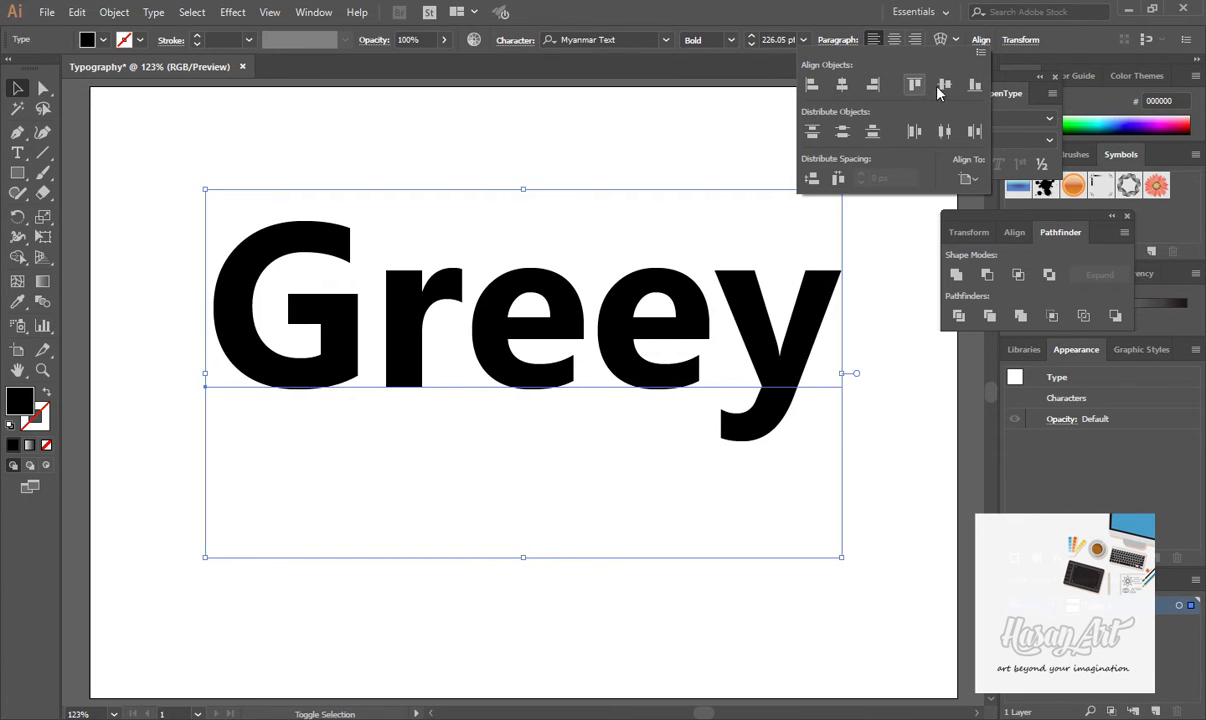
pyautogui.click(944, 84)
pyautogui.click(968, 178)
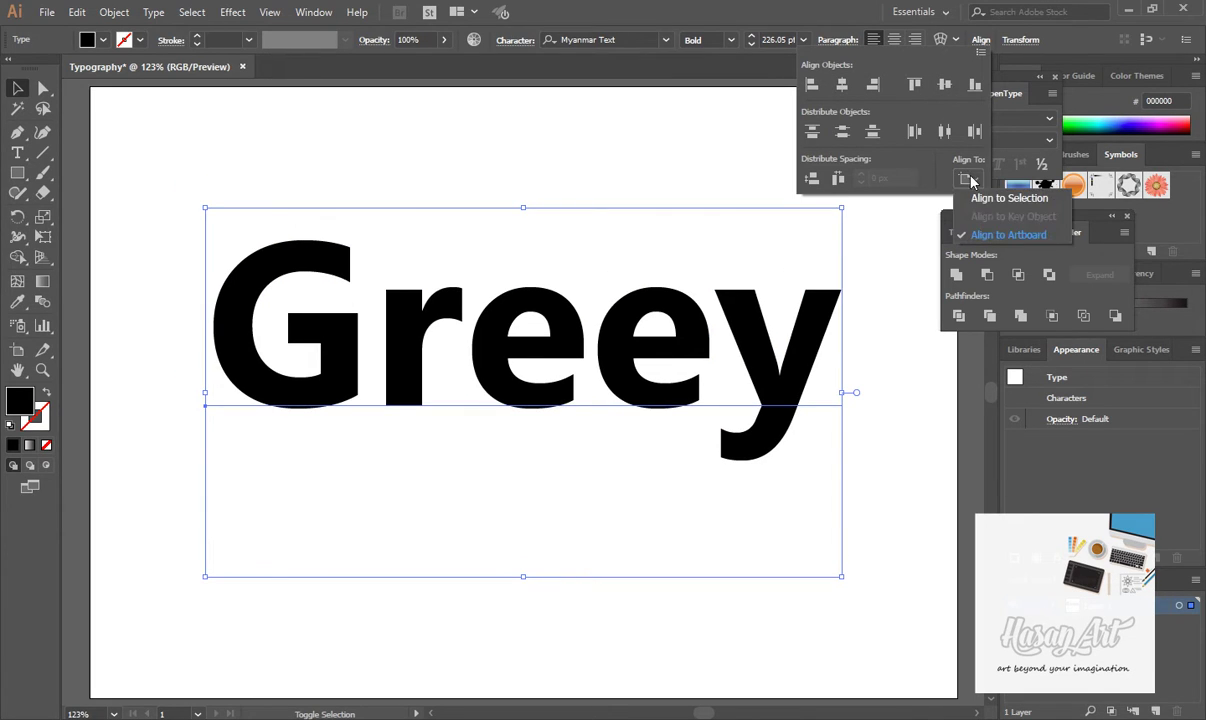
pyautogui.click(962, 223)
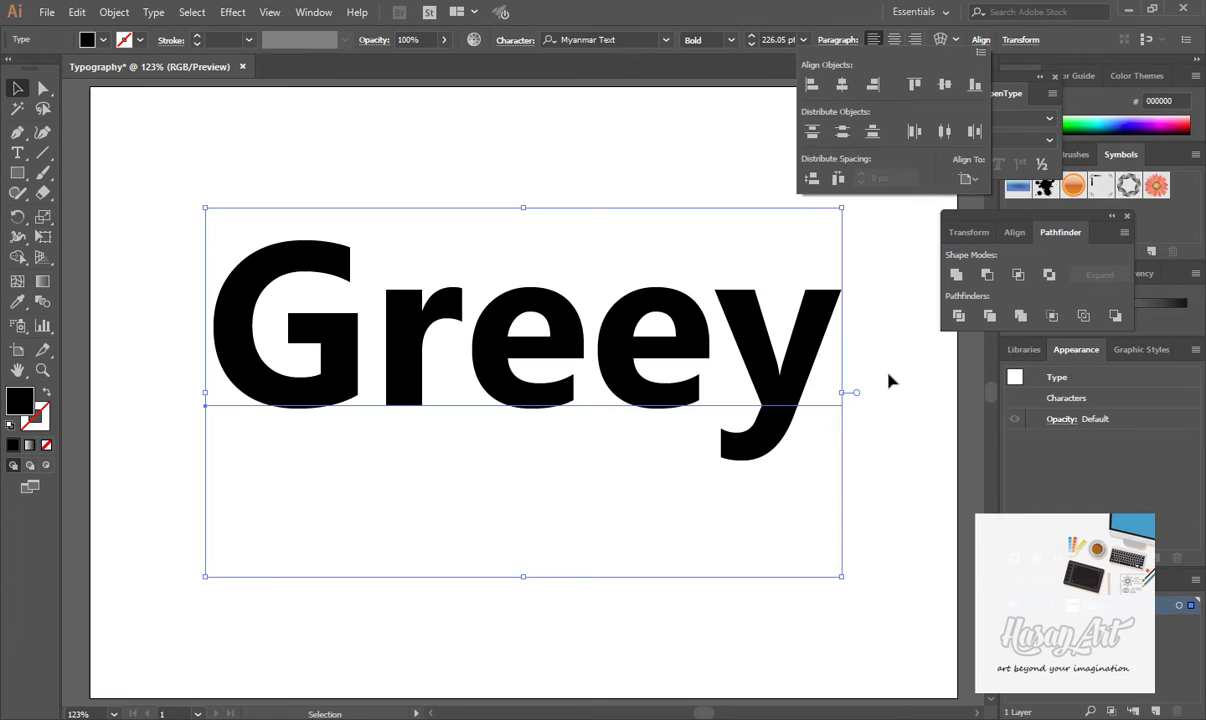
pyautogui.click(631, 40)
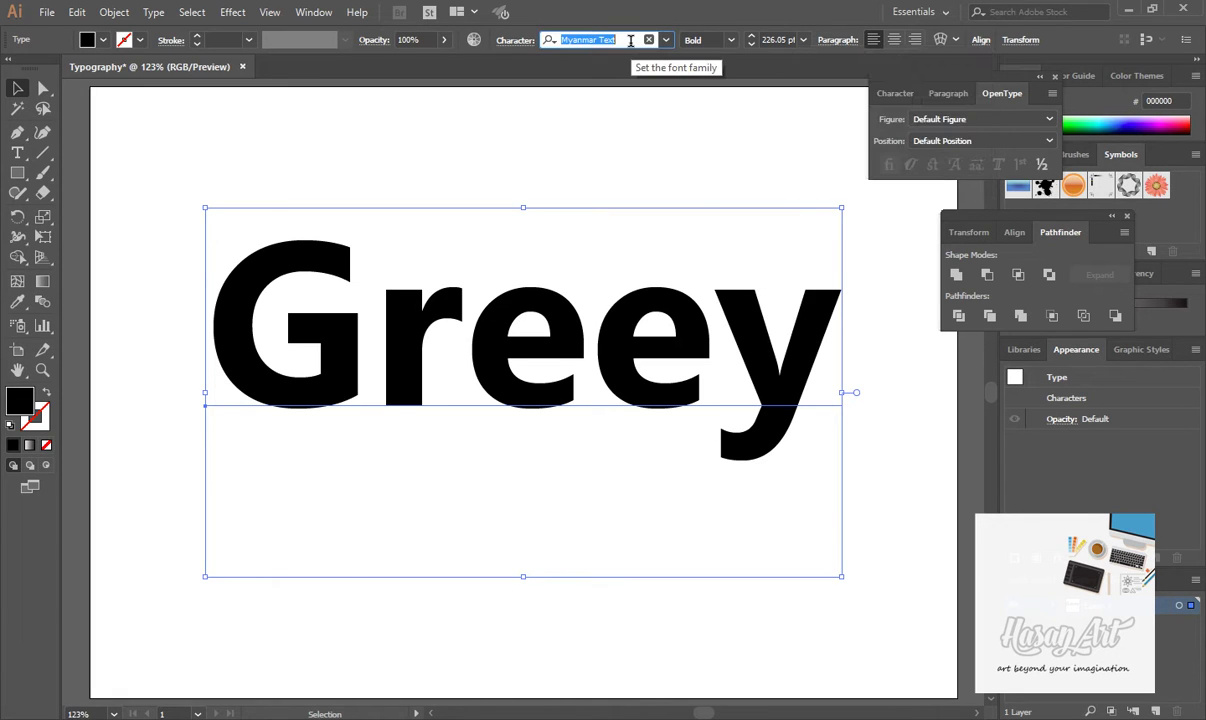
# - Set Greey in Bonbon Bold and enlarge it to about 305 pt
pyautogui.write('Bonbon')
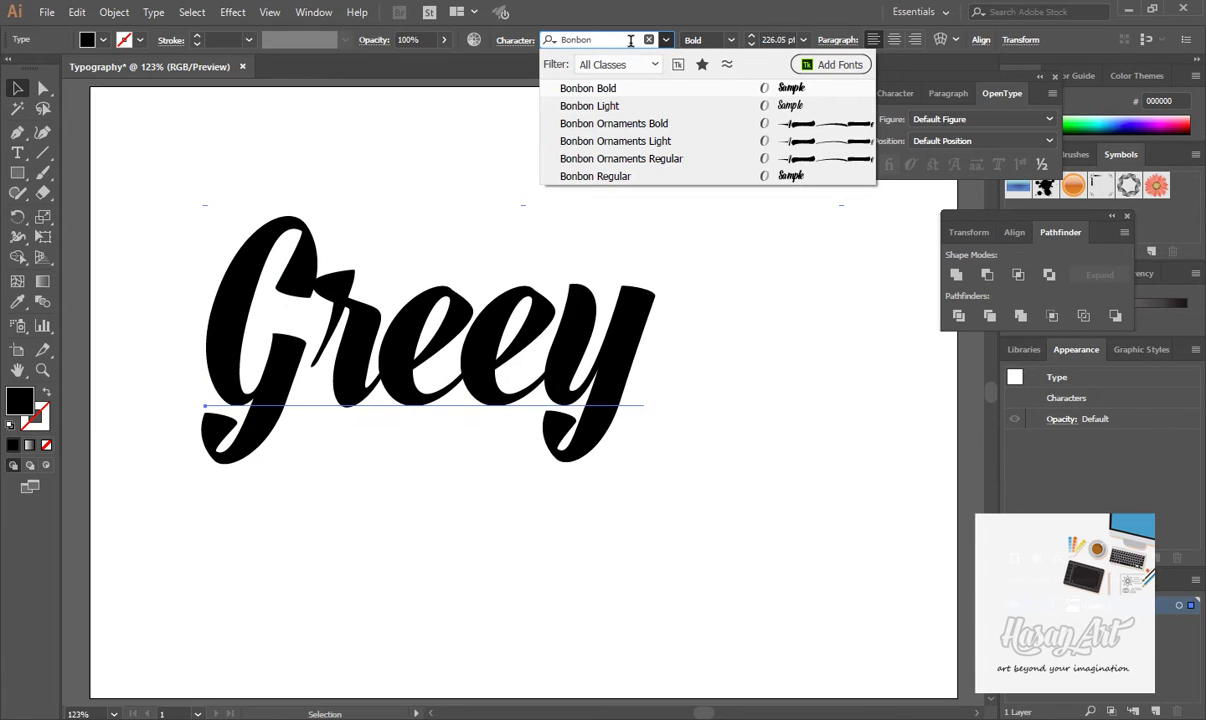
pyautogui.press('Return')
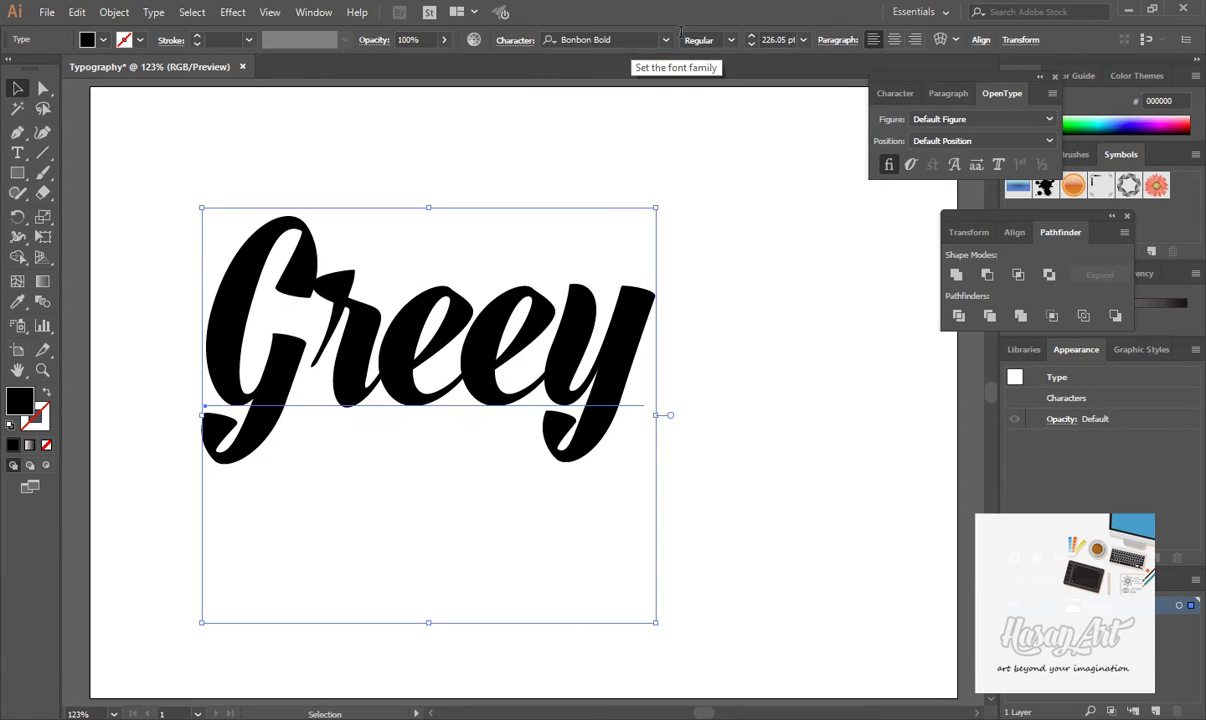
pyautogui.moveTo(658, 209); pyautogui.dragTo(850, 113)
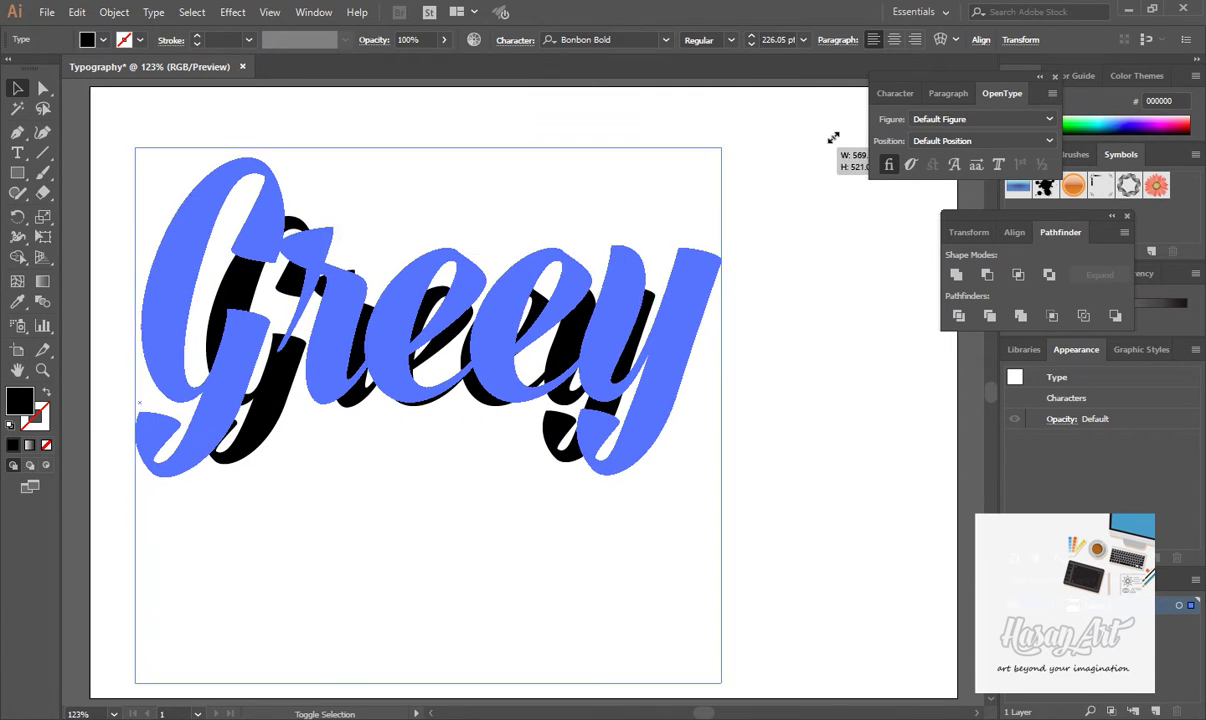
# - Recentre the text on the artboard, then move it lower on the page
pyautogui.click(980, 40)
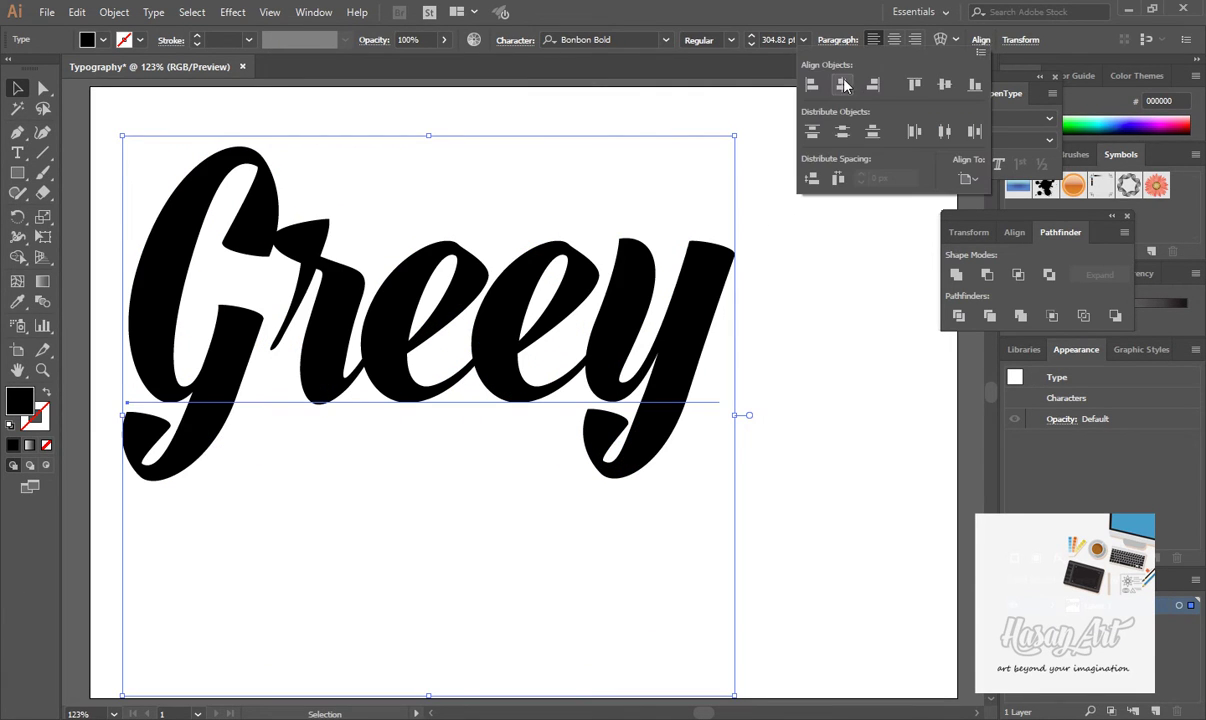
pyautogui.click(842, 84)
pyautogui.click(944, 84)
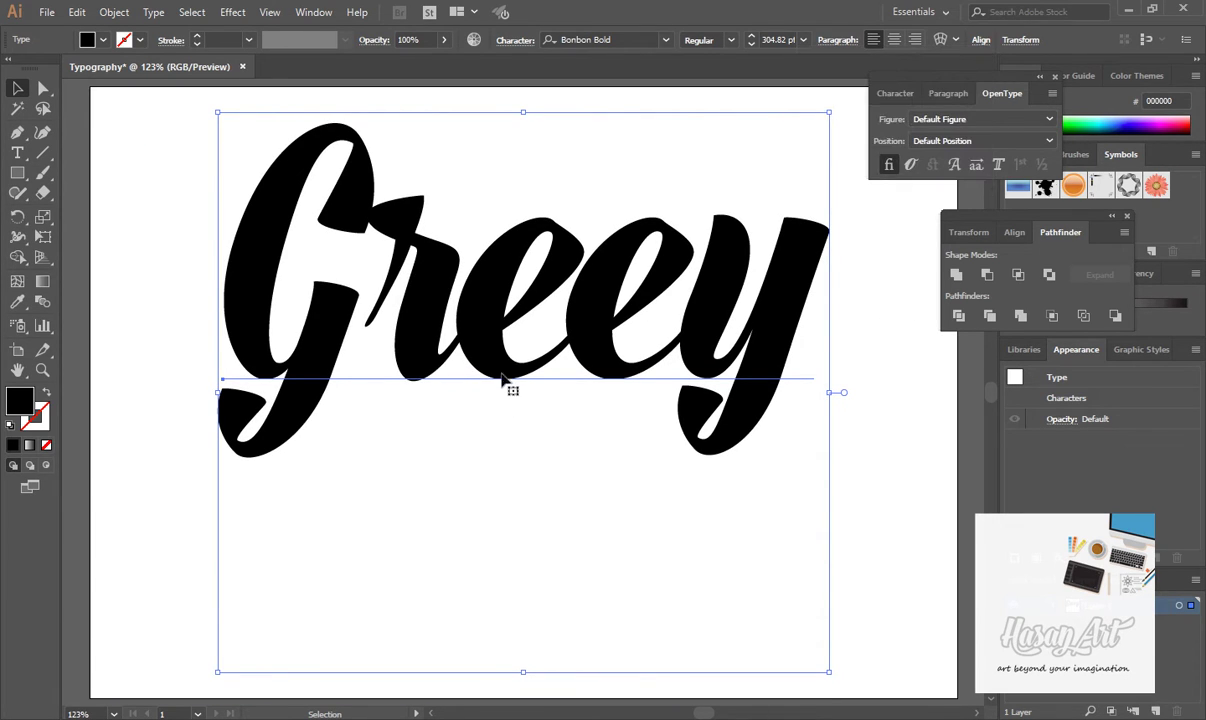
pyautogui.moveTo(502, 369); pyautogui.dragTo(508, 462)
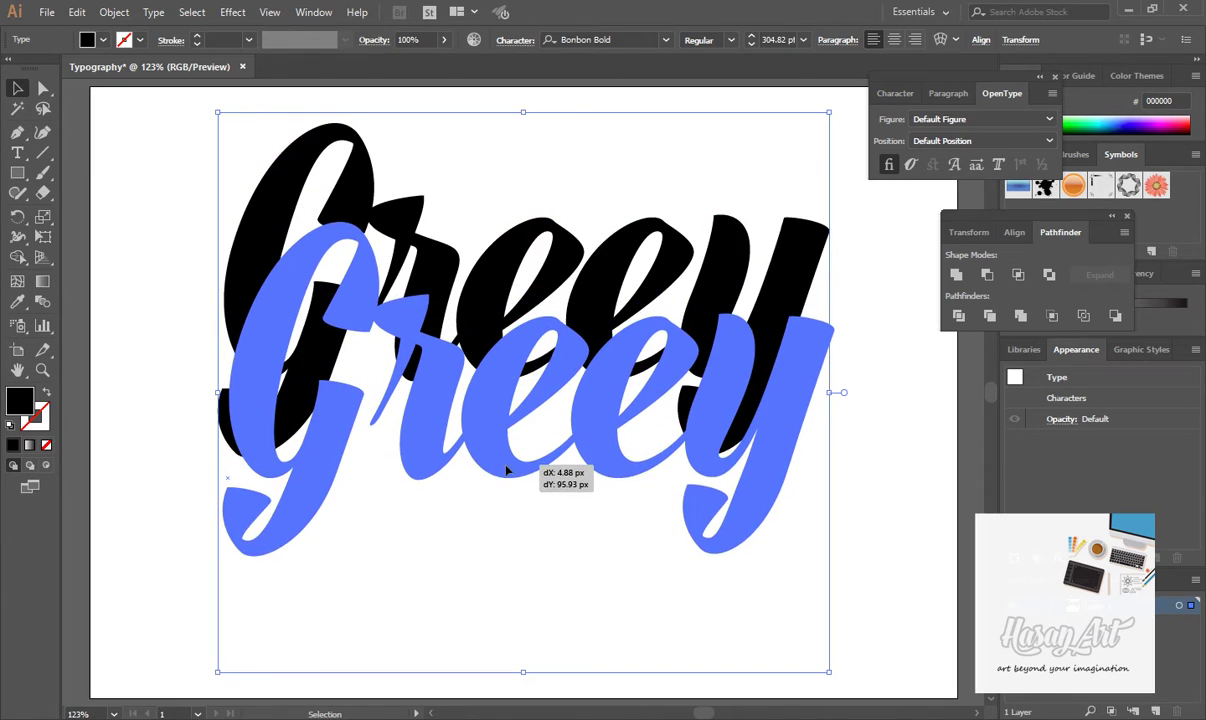
pyautogui.click(888, 433)
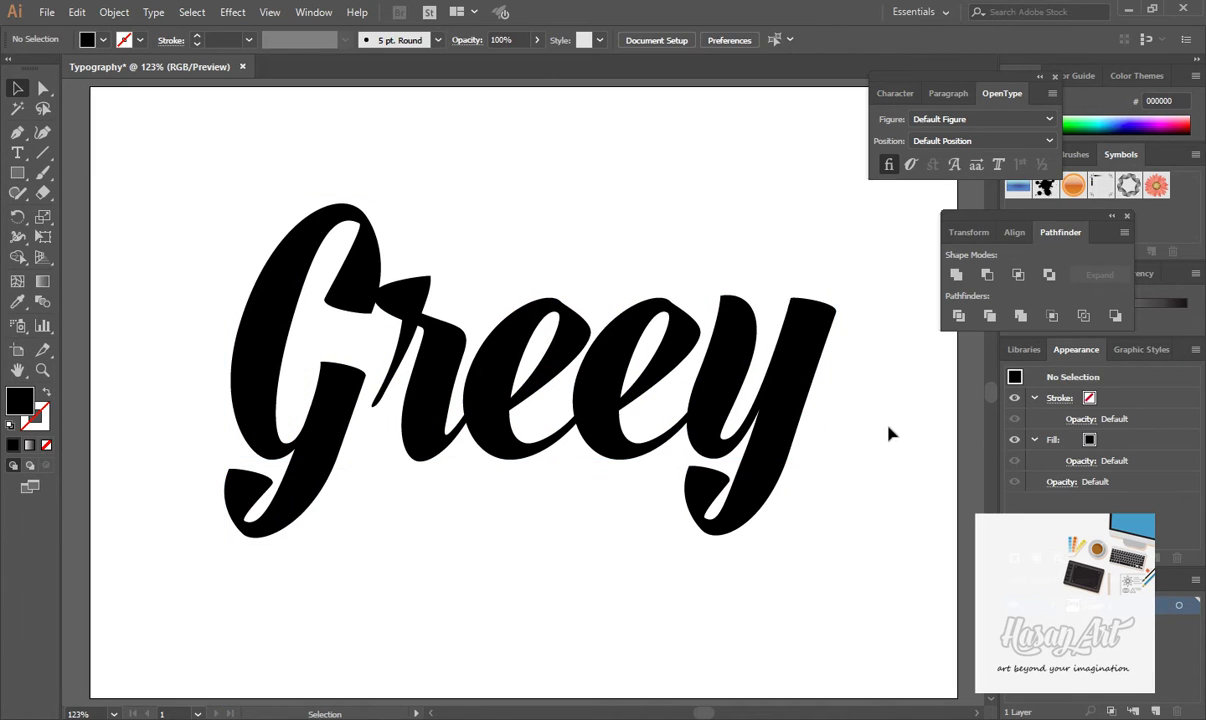
# - Apply OpenType swash forms to the G and the 'ree' letters
pyautogui.doubleClick(385, 398)
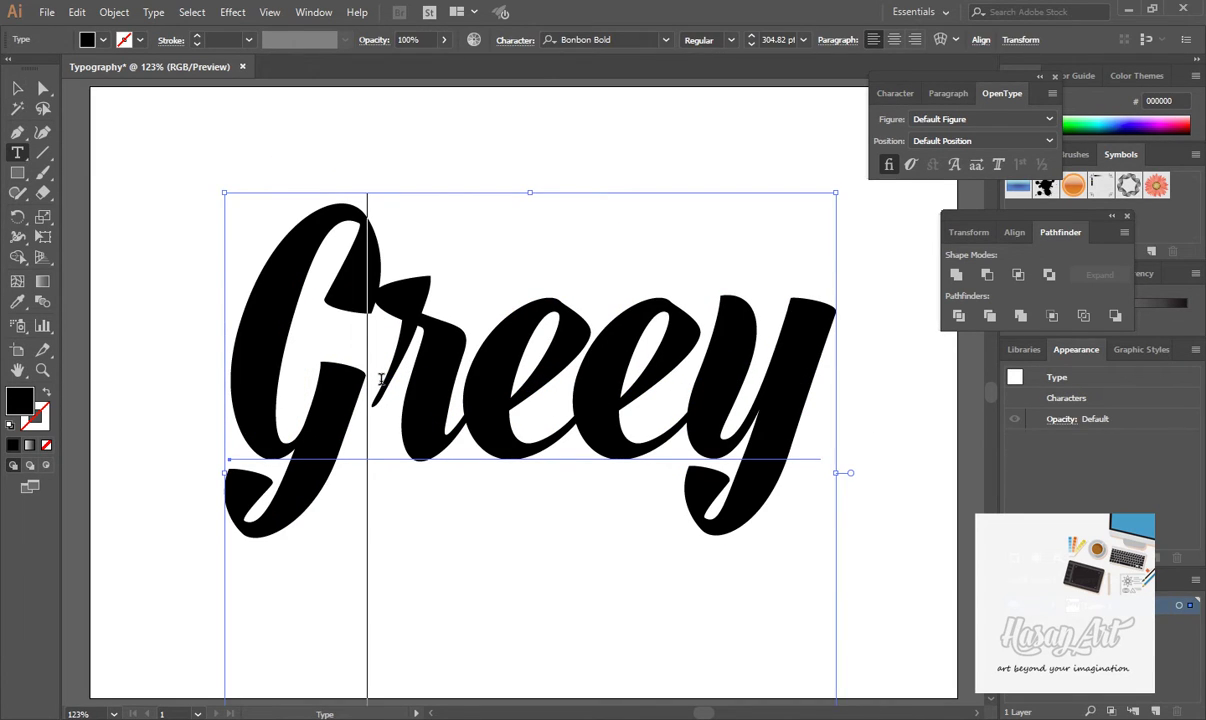
pyautogui.keyDown('shift'); pyautogui.click(248, 396); pyautogui.keyUp('shift')
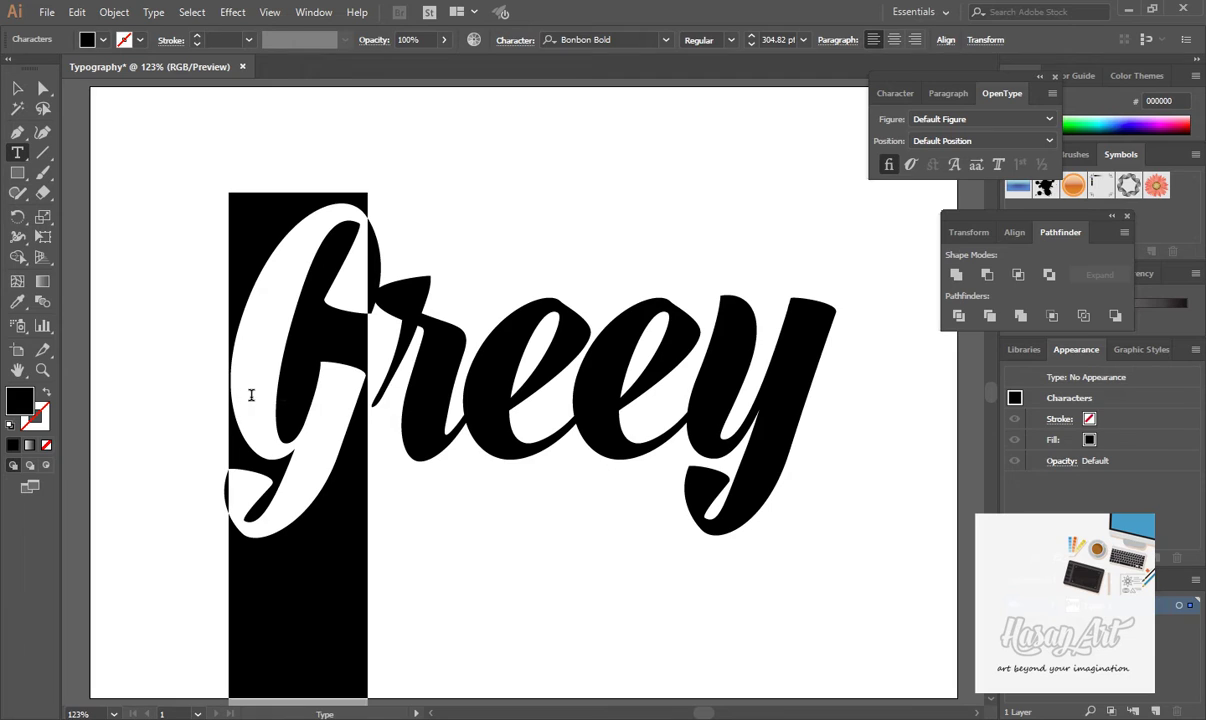
pyautogui.click(911, 166)
pyautogui.moveTo(375, 378); pyautogui.dragTo(600, 354)
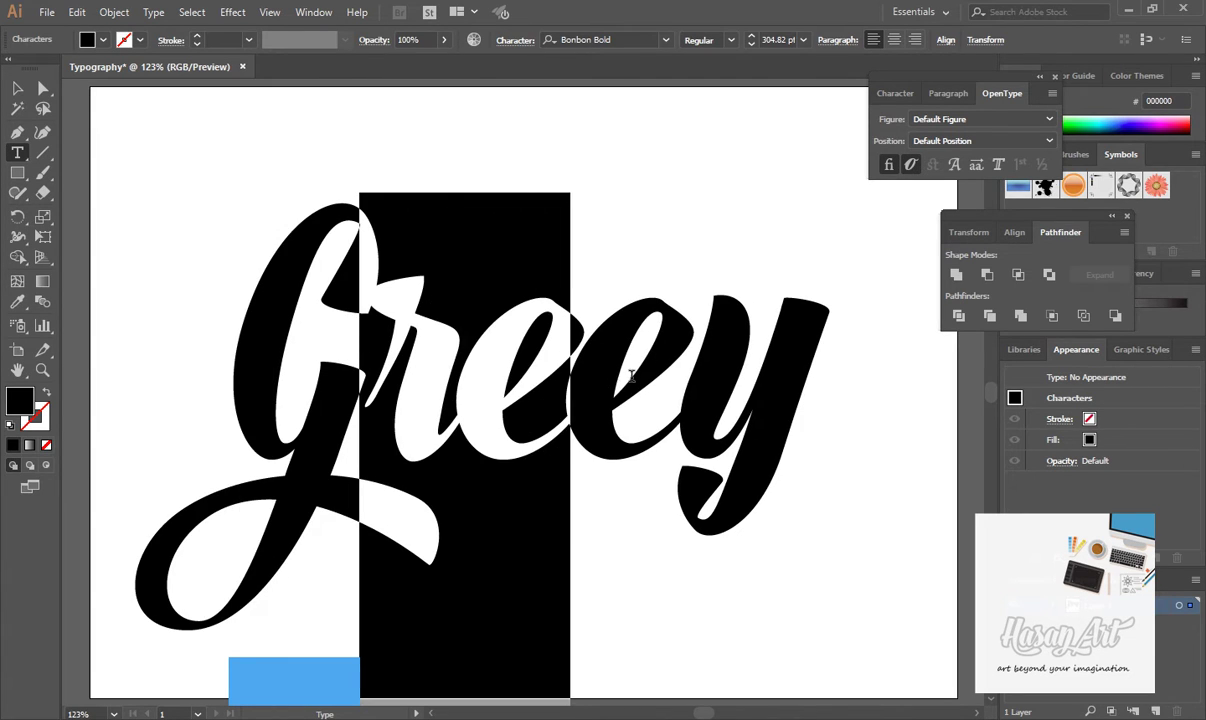
pyautogui.click(911, 166)
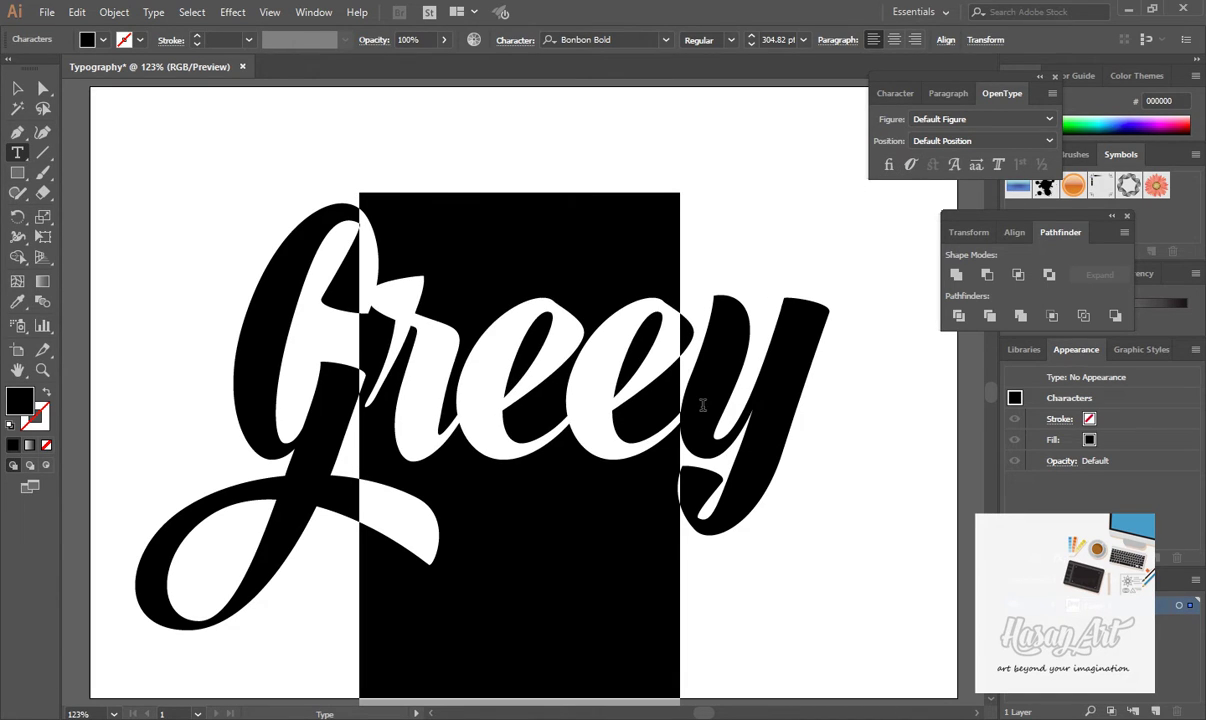
# - Give the final y a swash tail and exit text editing
pyautogui.moveTo(682, 395); pyautogui.dragTo(832, 396)
pyautogui.click(911, 165)
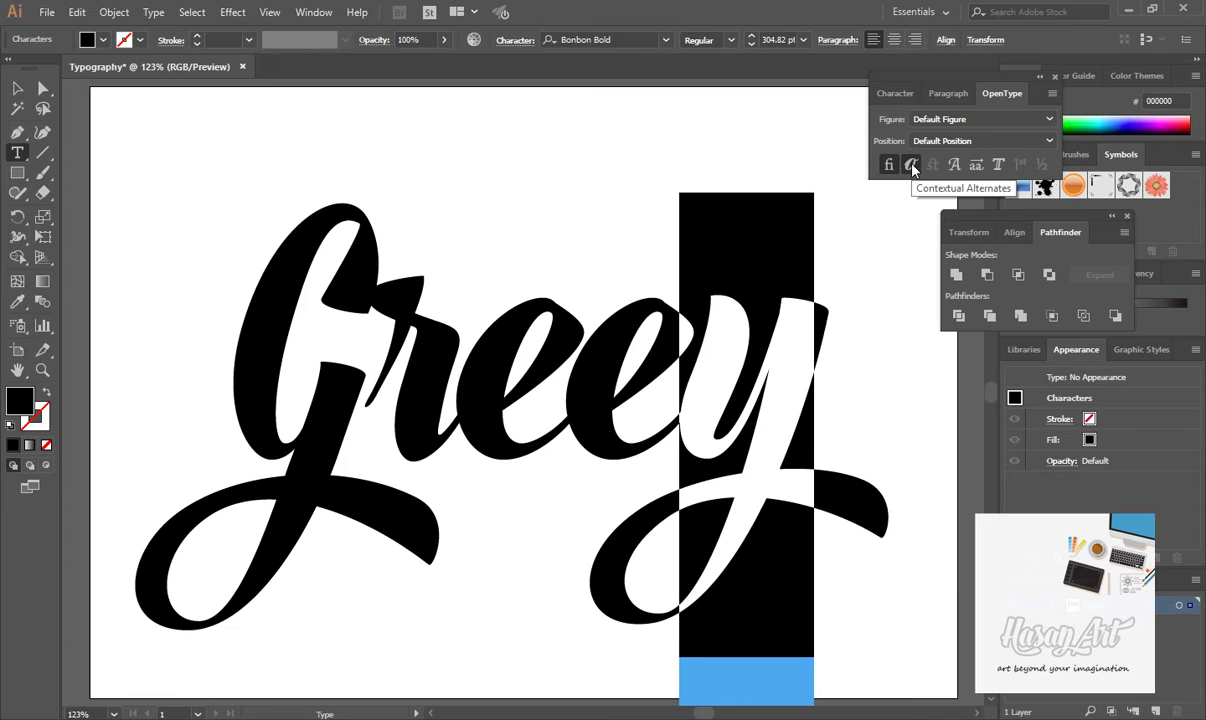
pyautogui.click(467, 368)
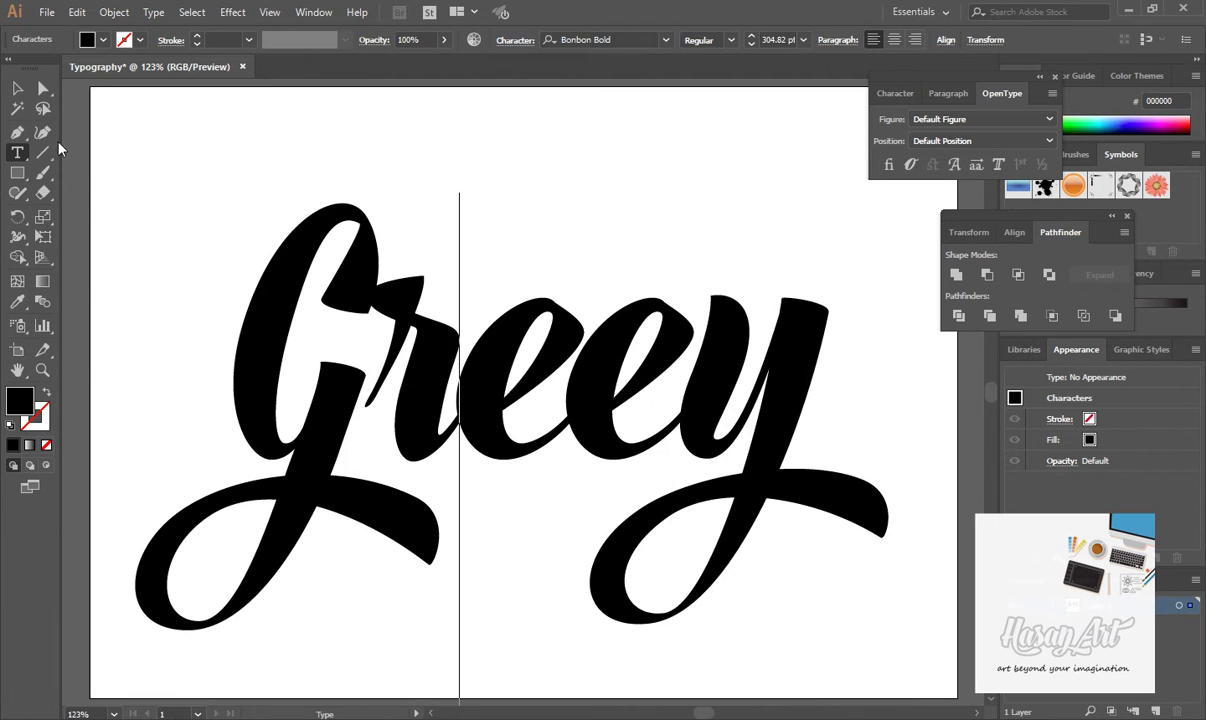
pyautogui.press('Escape')
pyautogui.click(643, 122)
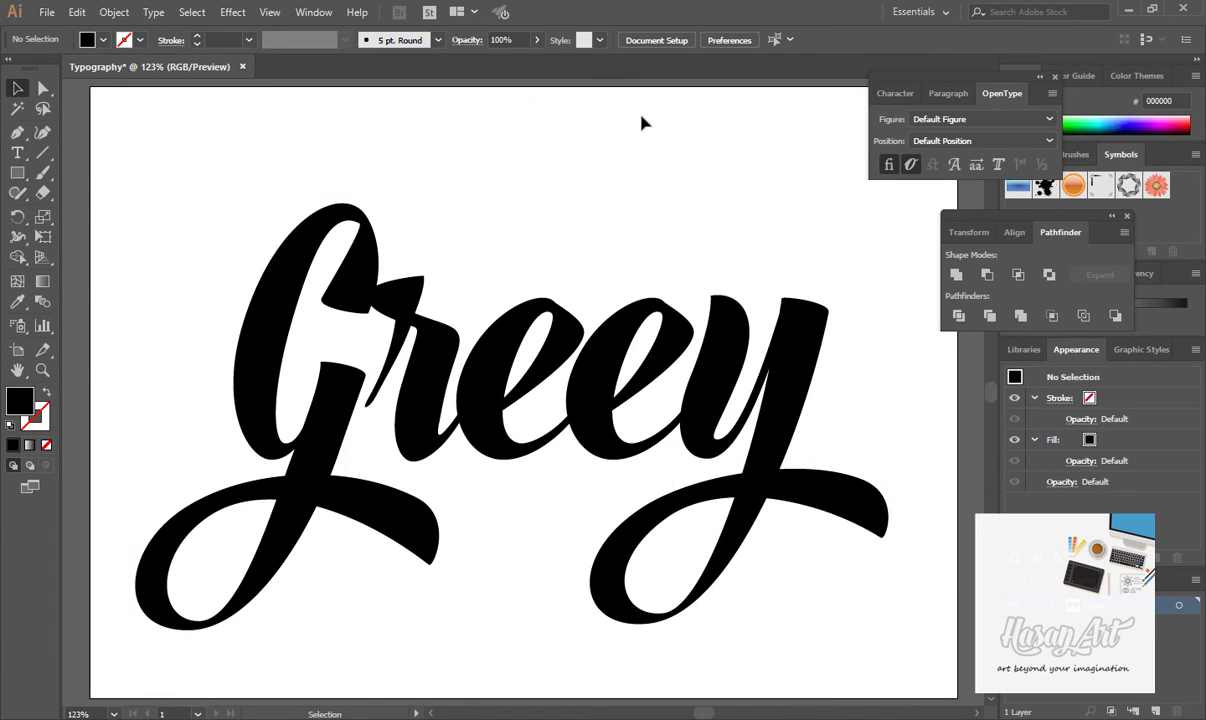
# - Move the Greey text slightly higher on the page and reselect it
pyautogui.moveTo(525, 352); pyautogui.dragTo(533, 302)
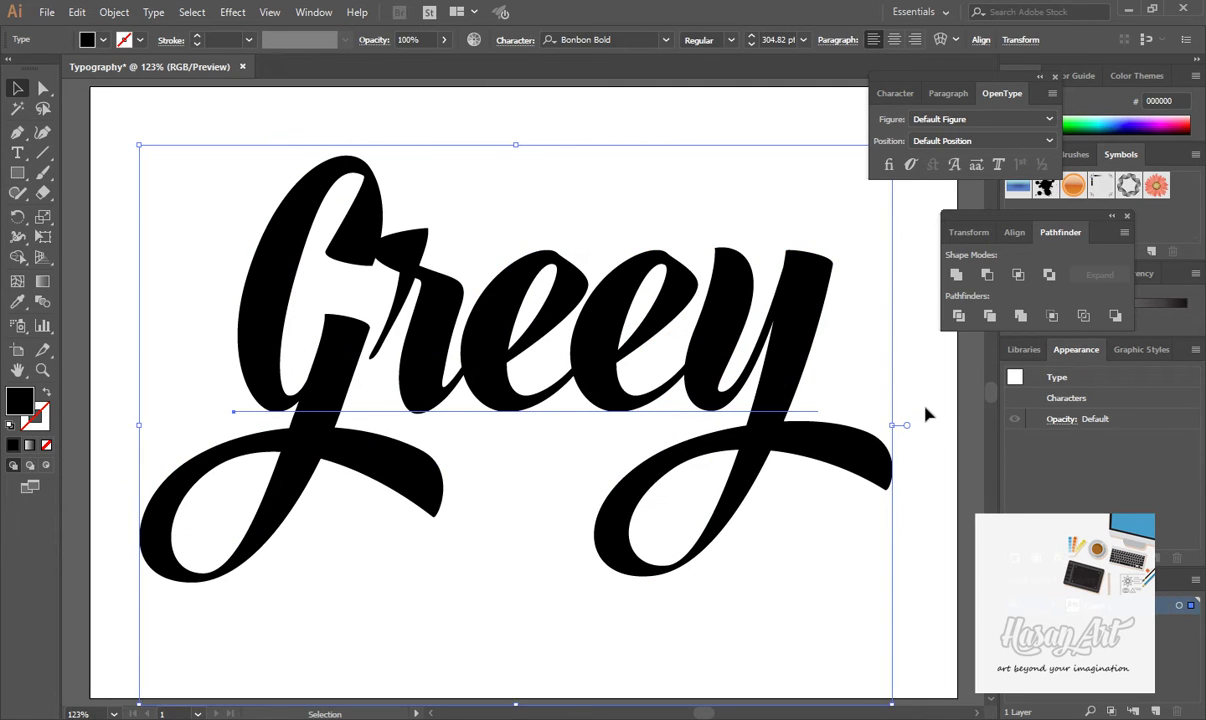
pyautogui.click(926, 414)
pyautogui.click(490, 343)
# - Convert the lettering to outlines and unite them into one compound shape
pyautogui.rightClick(455, 296)
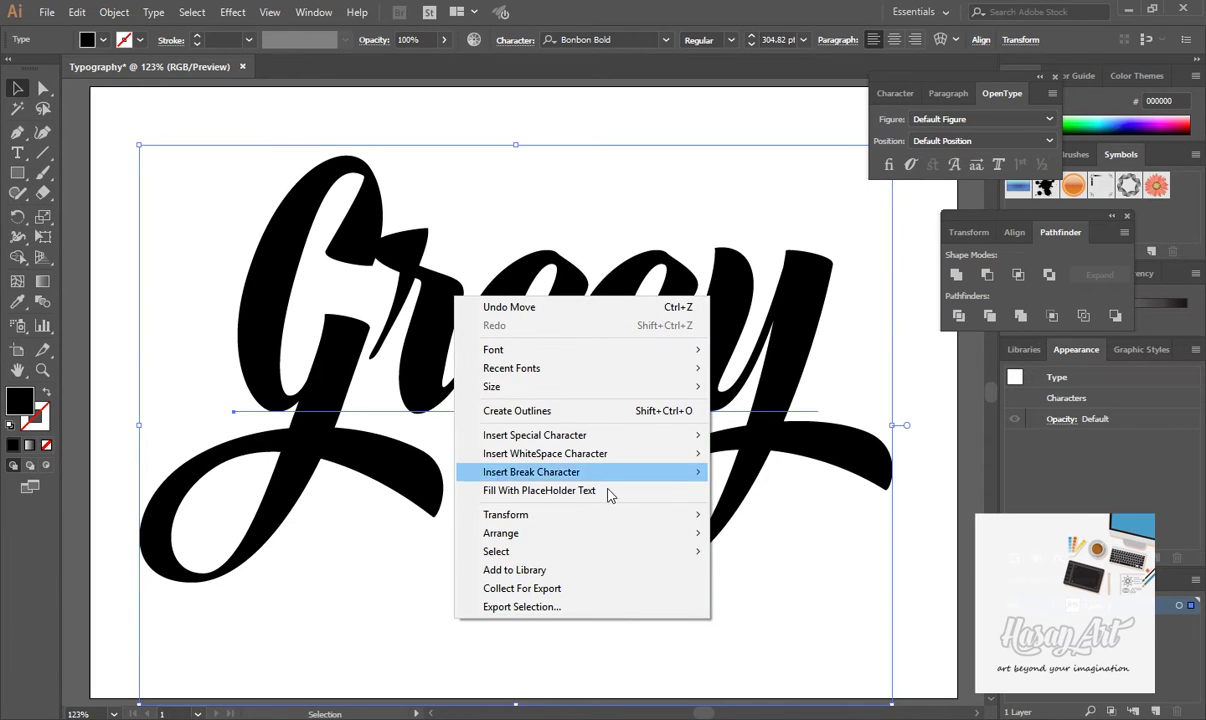
pyautogui.click(619, 411)
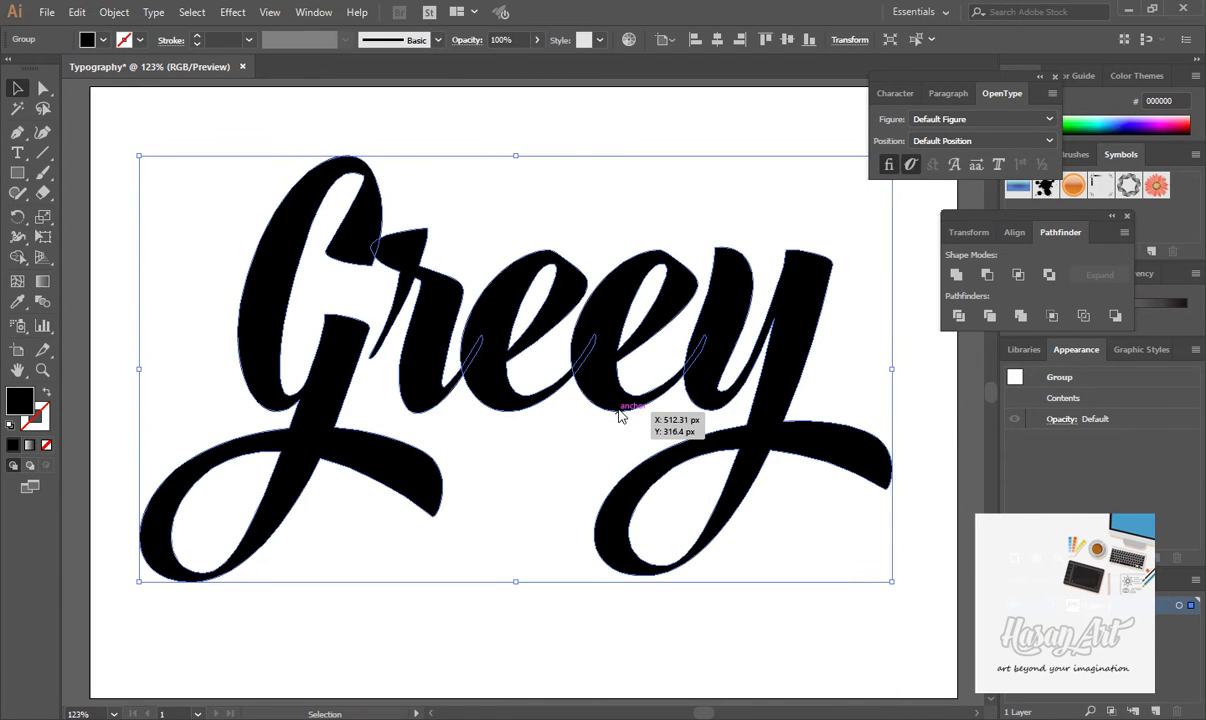
pyautogui.click(956, 274)
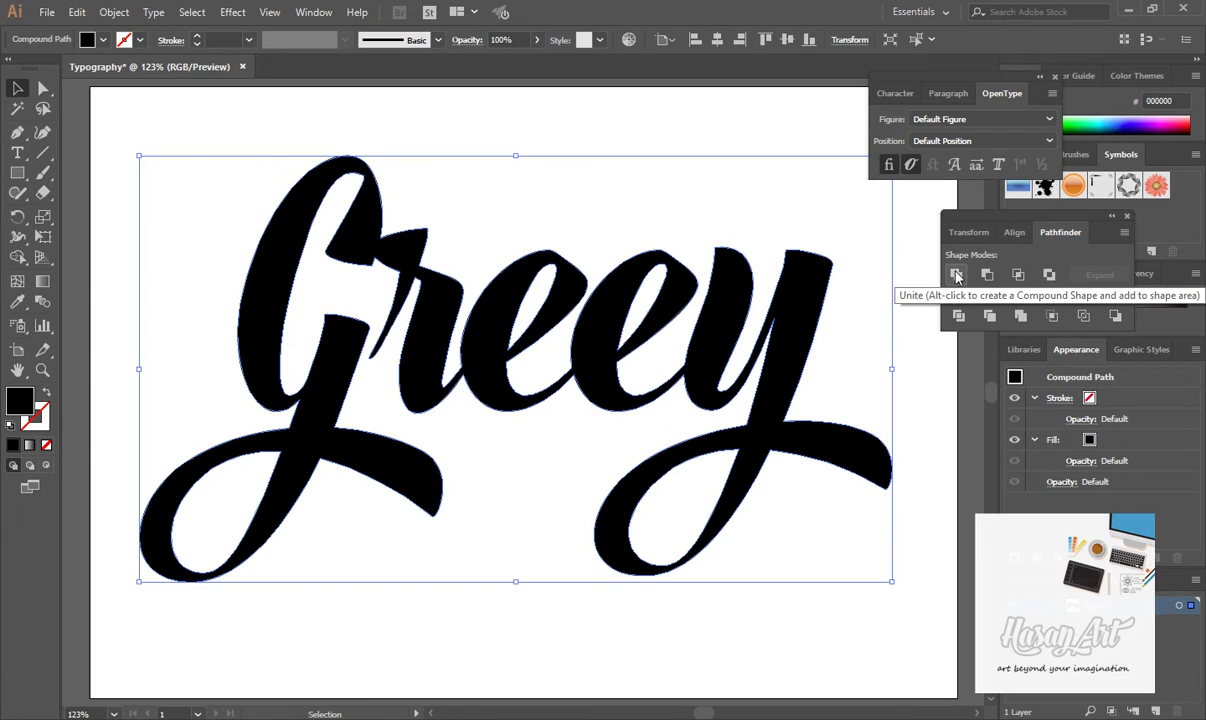
pyautogui.click(76, 12)
pyautogui.moveTo(114, 12)
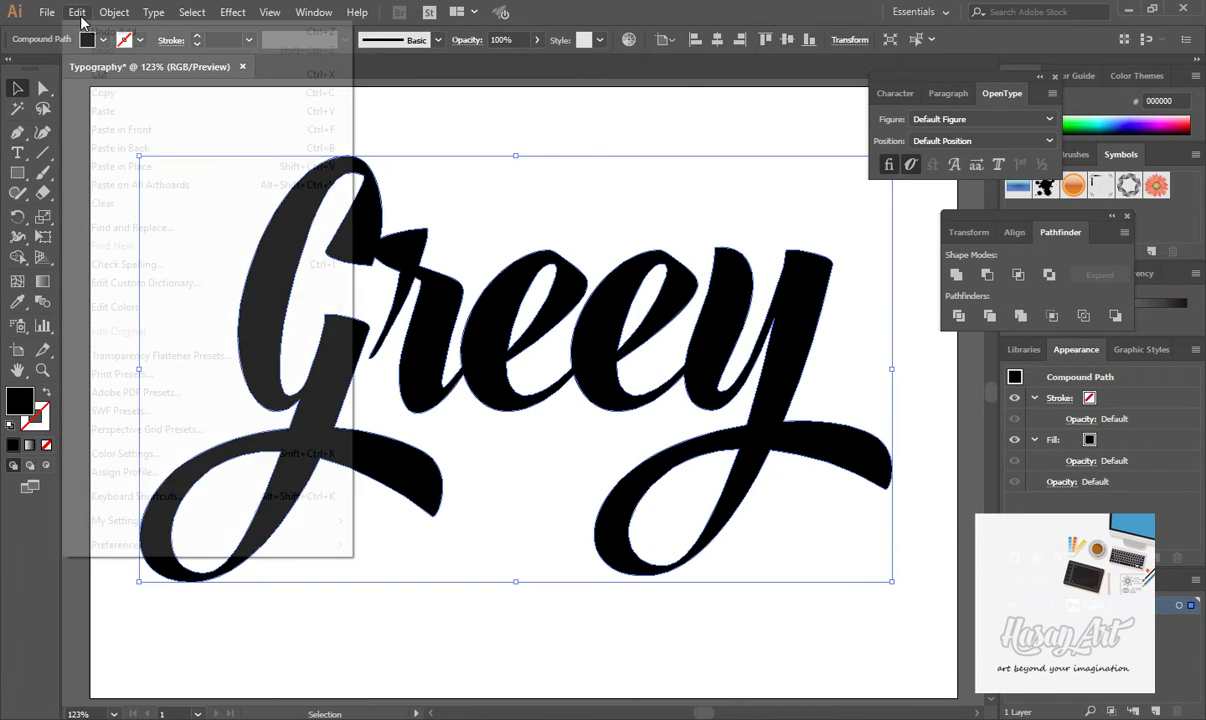
pyautogui.moveTo(210, 374)
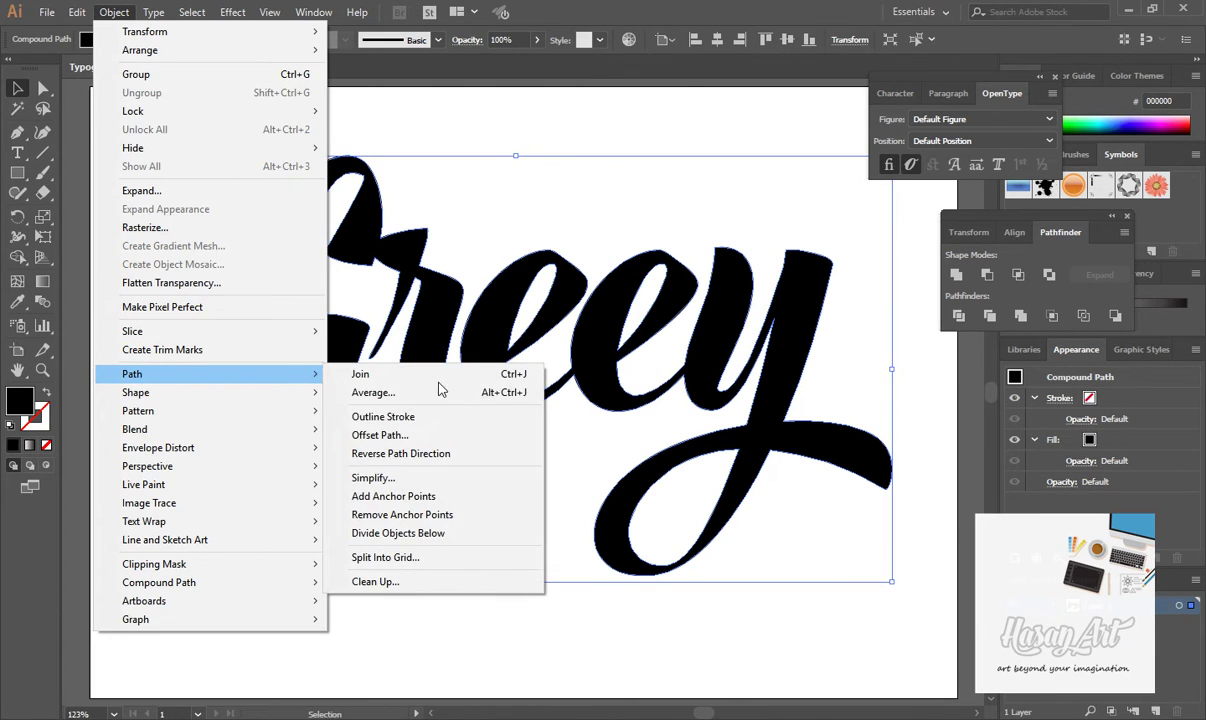
# - Add a 10 px offset path around the Greey lettering
pyautogui.click(479, 436)
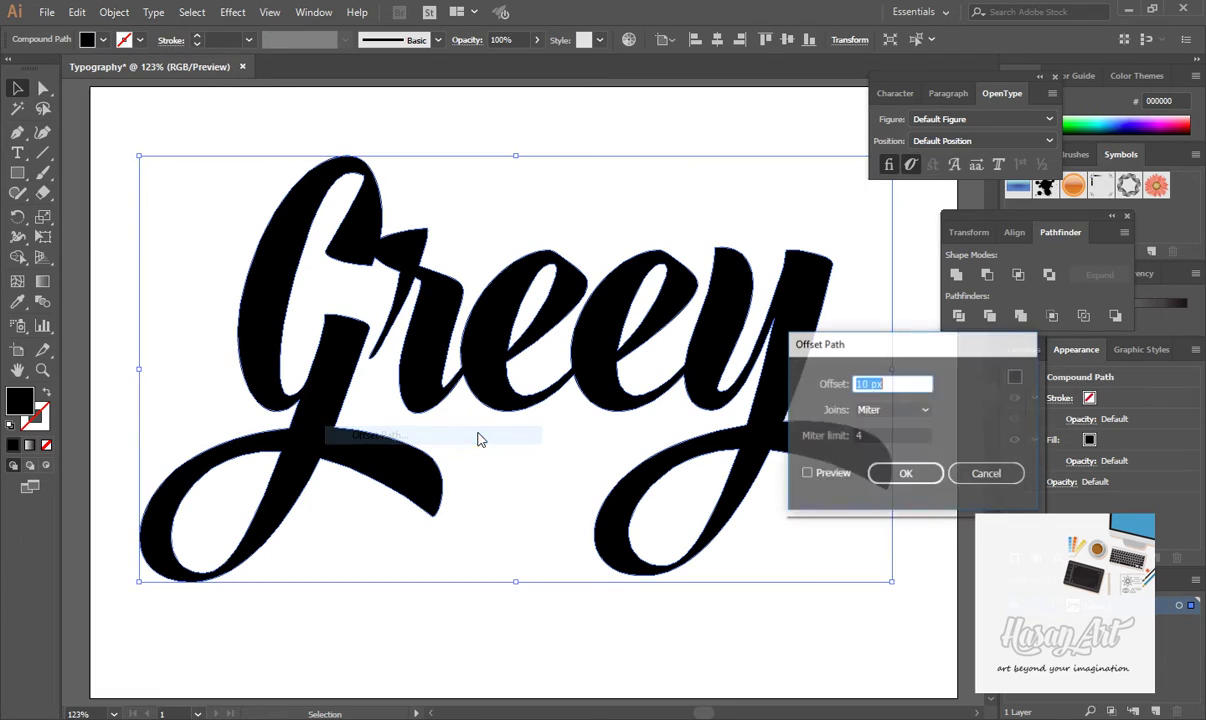
pyautogui.click(808, 474)
pyautogui.click(909, 476)
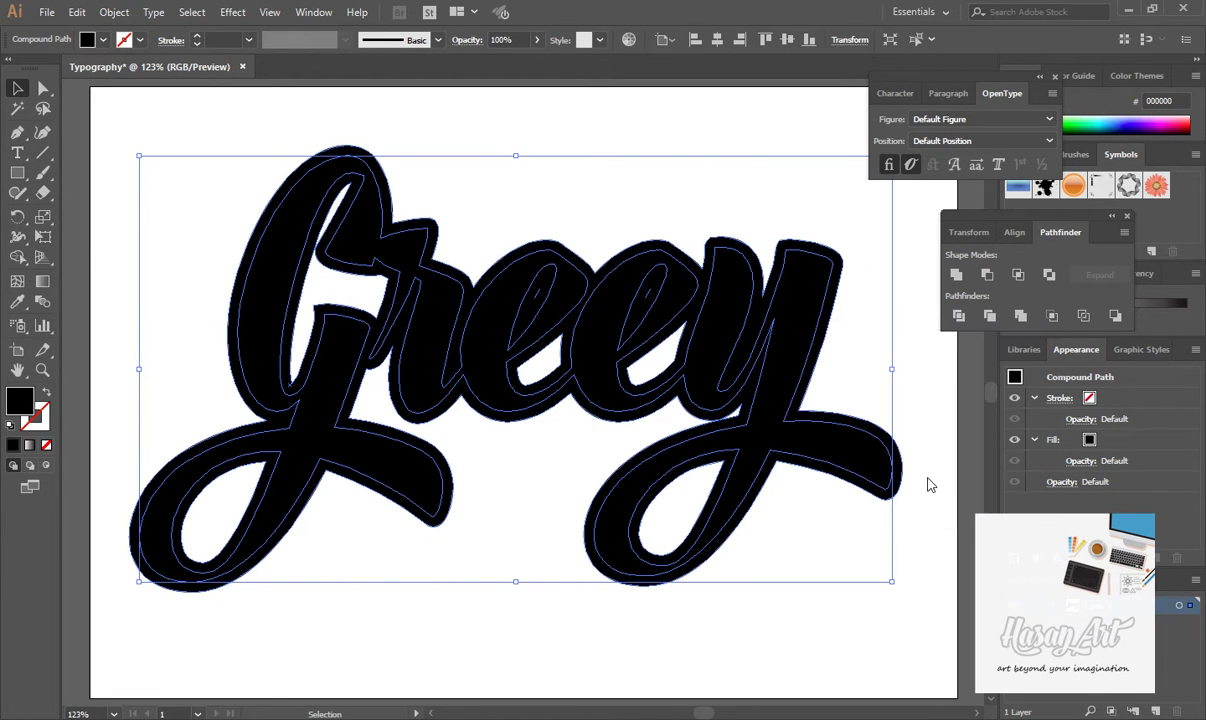
# - Fill the inner lettering white, leaving the black offset as a border
pyautogui.click(272, 257)
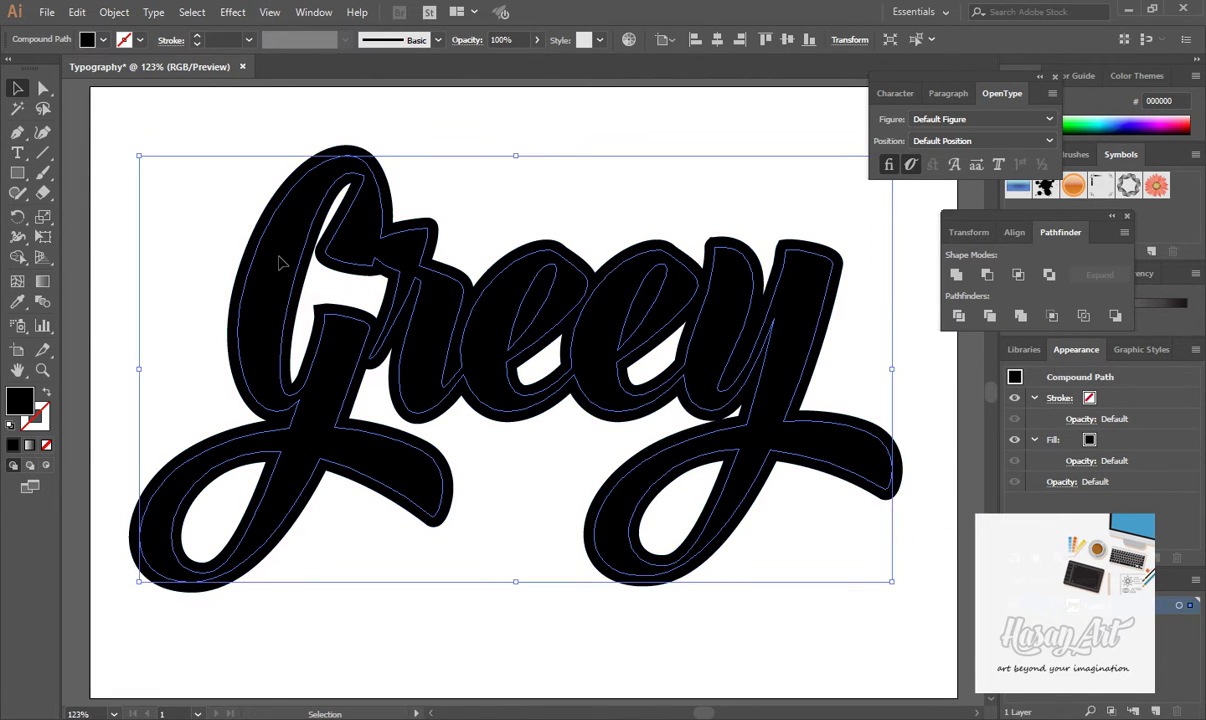
pyautogui.click(101, 40)
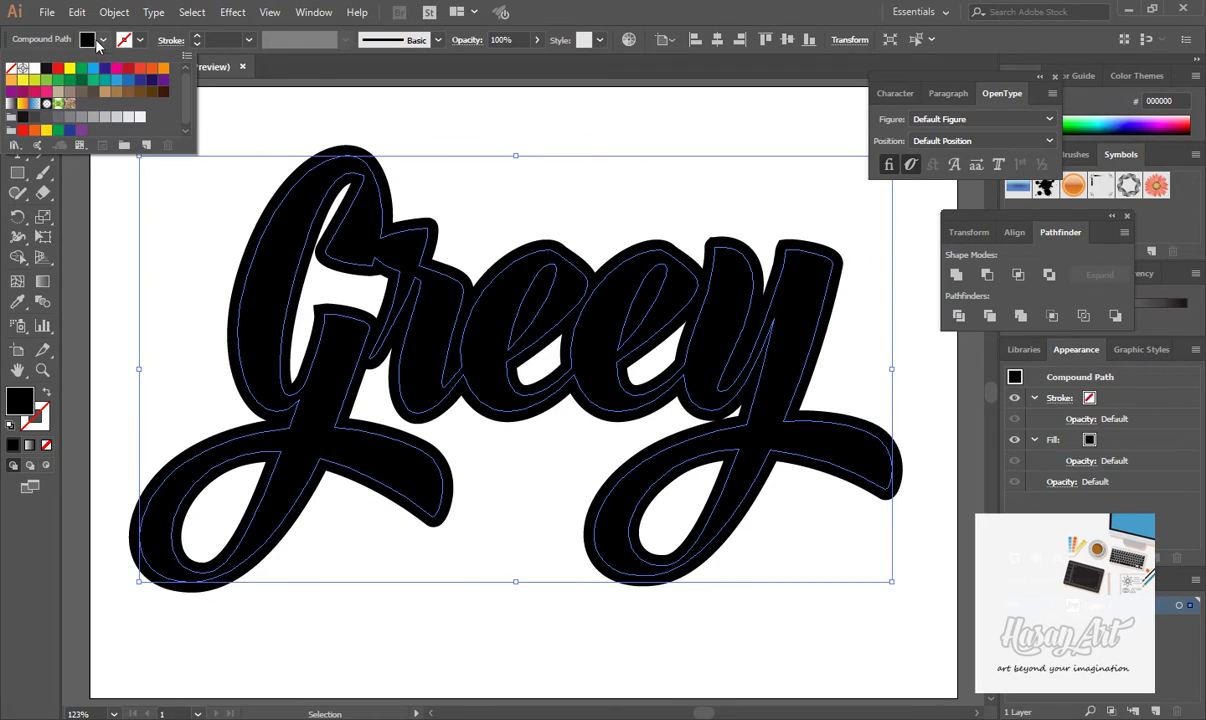
pyautogui.click(34, 69)
pyautogui.click(957, 278)
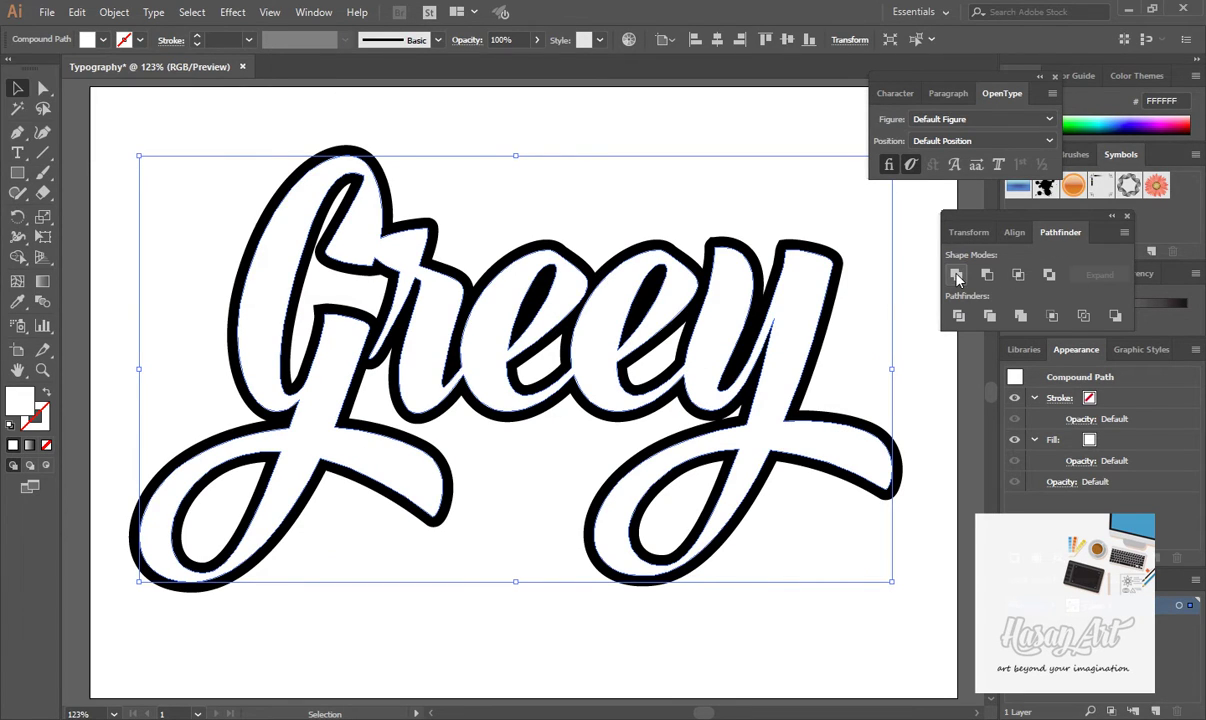
pyautogui.click(383, 134)
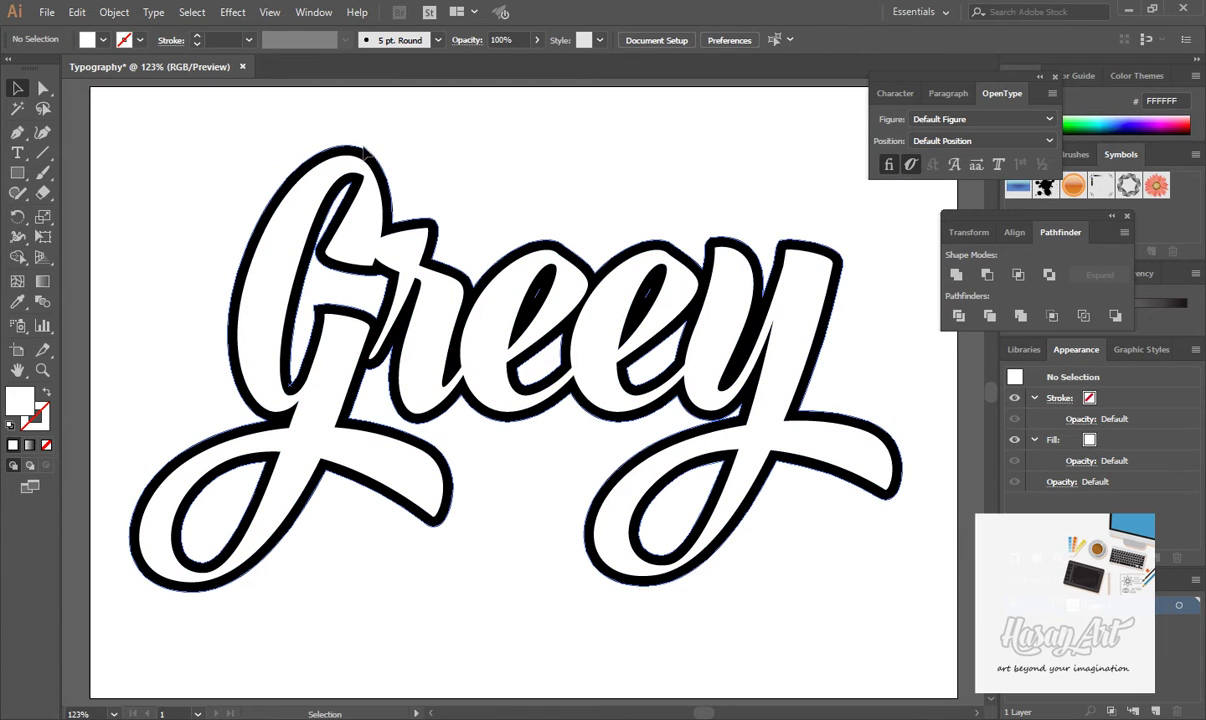
pyautogui.click(350, 148)
# - Paste a copy of the black outline behind it, nudged right and down, and select both
pyautogui.click(77, 12)
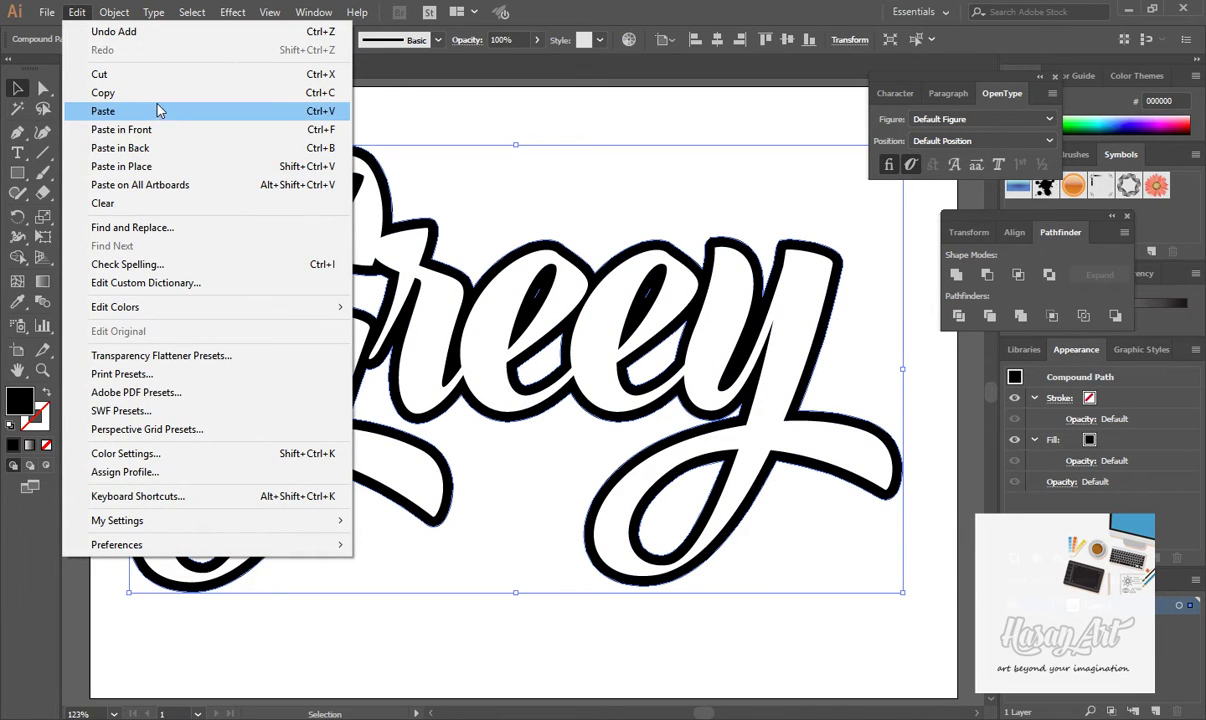
pyautogui.click(120, 90)
pyautogui.click(77, 12)
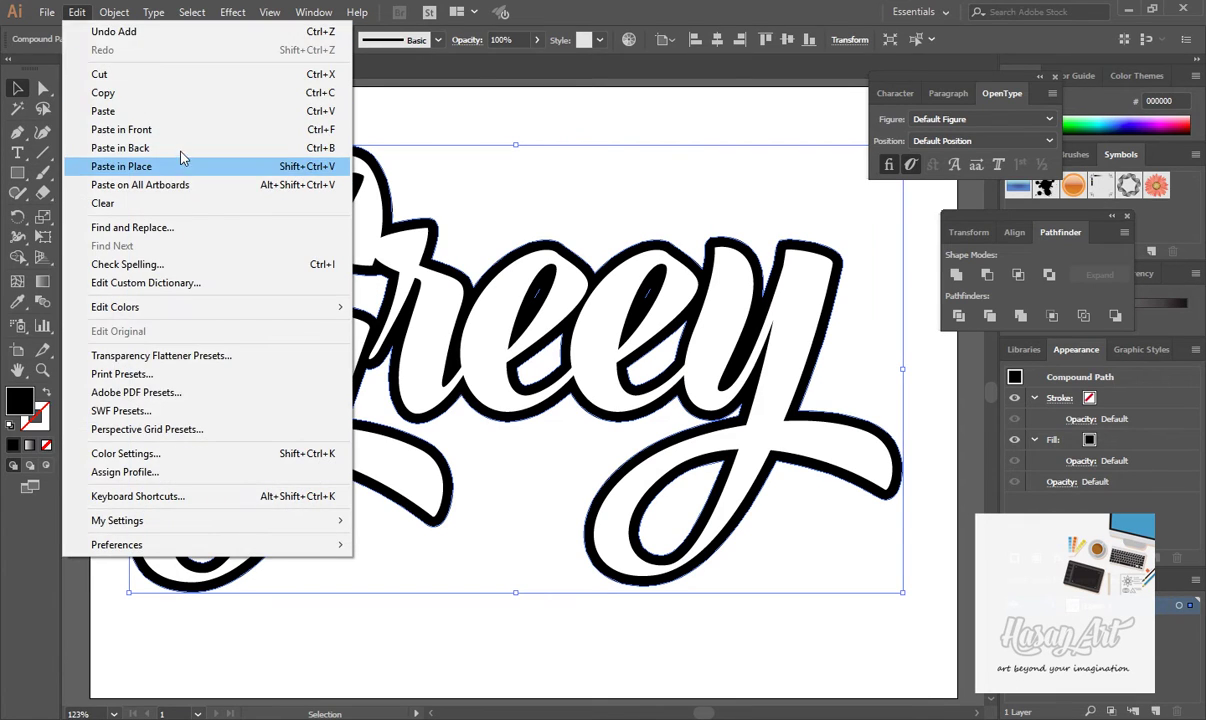
pyautogui.click(164, 147)
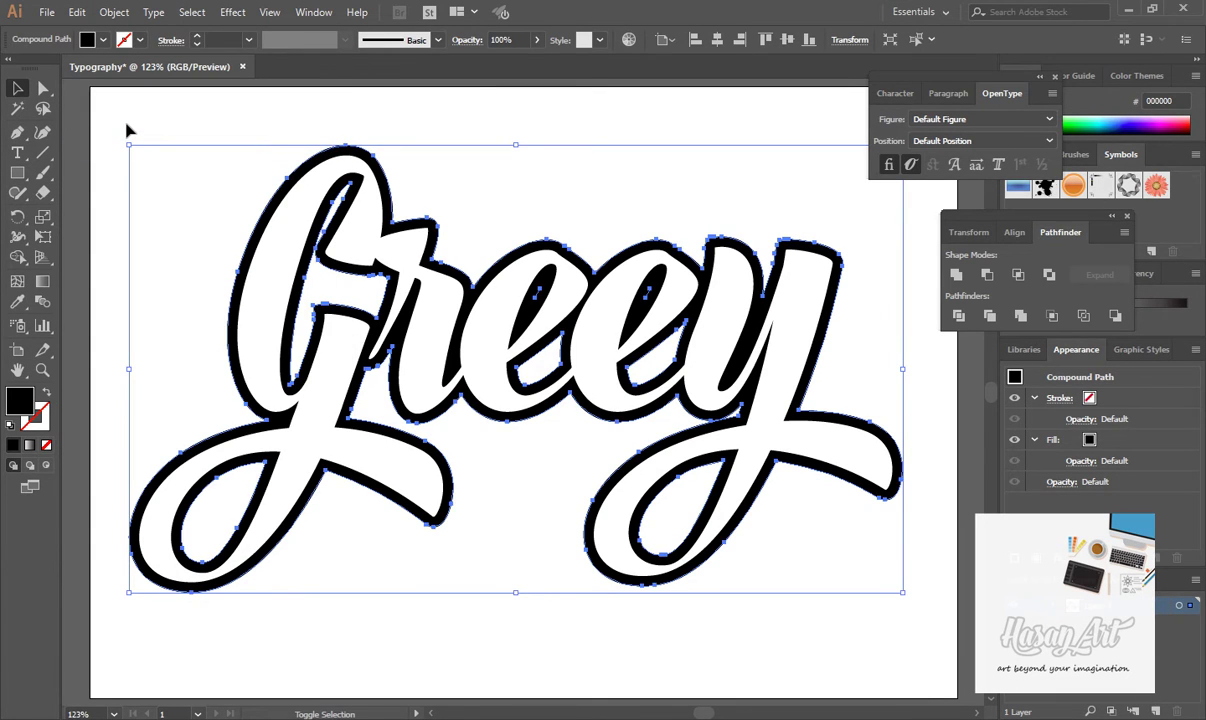
pyautogui.hotkey('shift', 'Right')
pyautogui.hotkey('shift', 'Right')
pyautogui.hotkey('shift', 'Right')
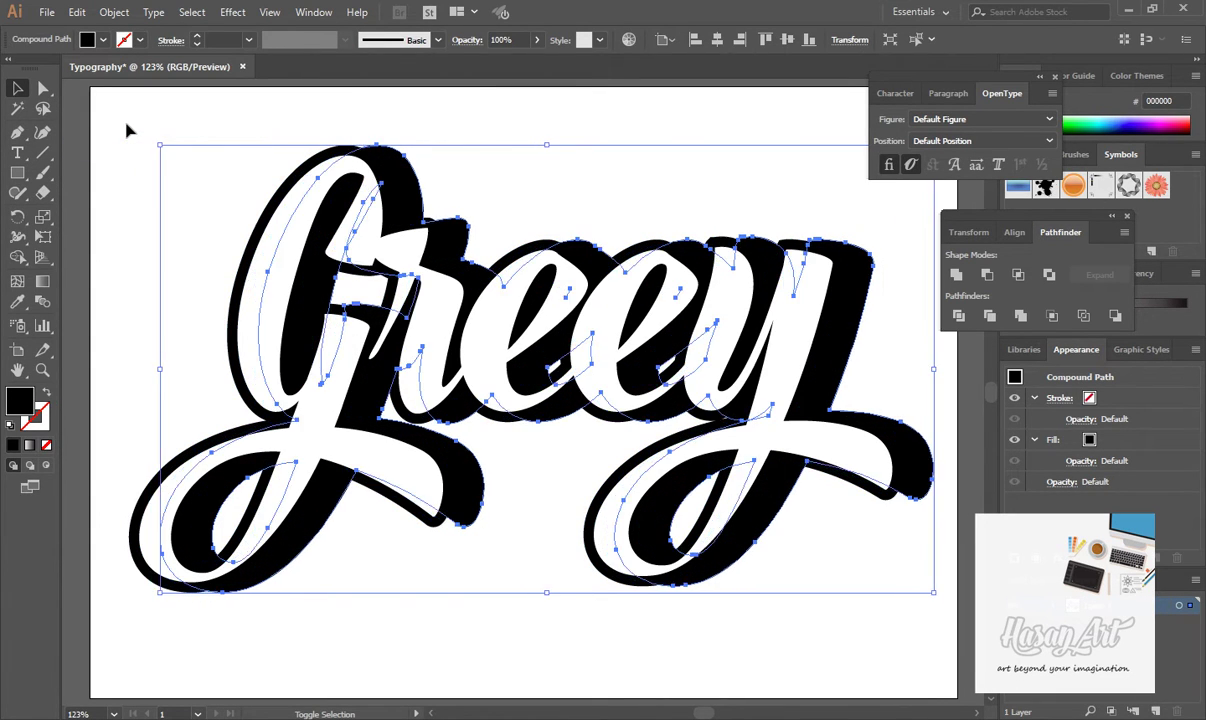
pyautogui.hotkey('shift', 'Down')
pyautogui.hotkey('shift', 'Down')
pyautogui.hotkey('shift', 'Down')
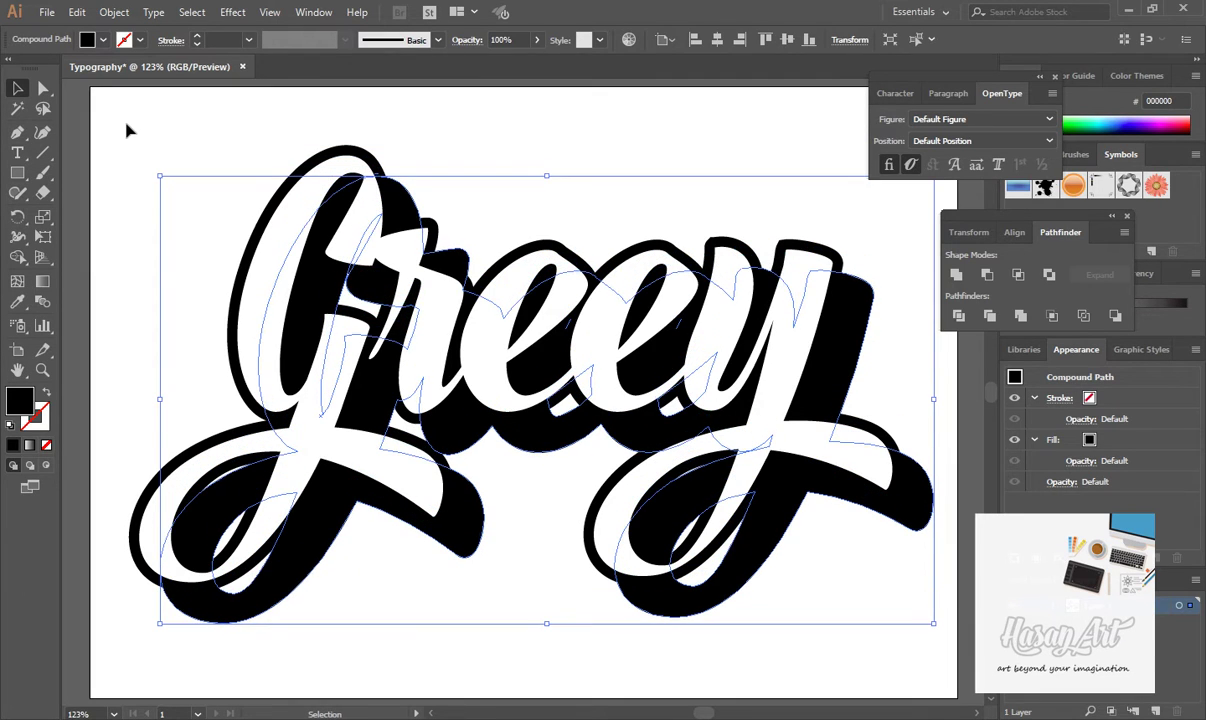
pyautogui.keyDown('shift'); pyautogui.click(369, 152); pyautogui.keyUp('shift')
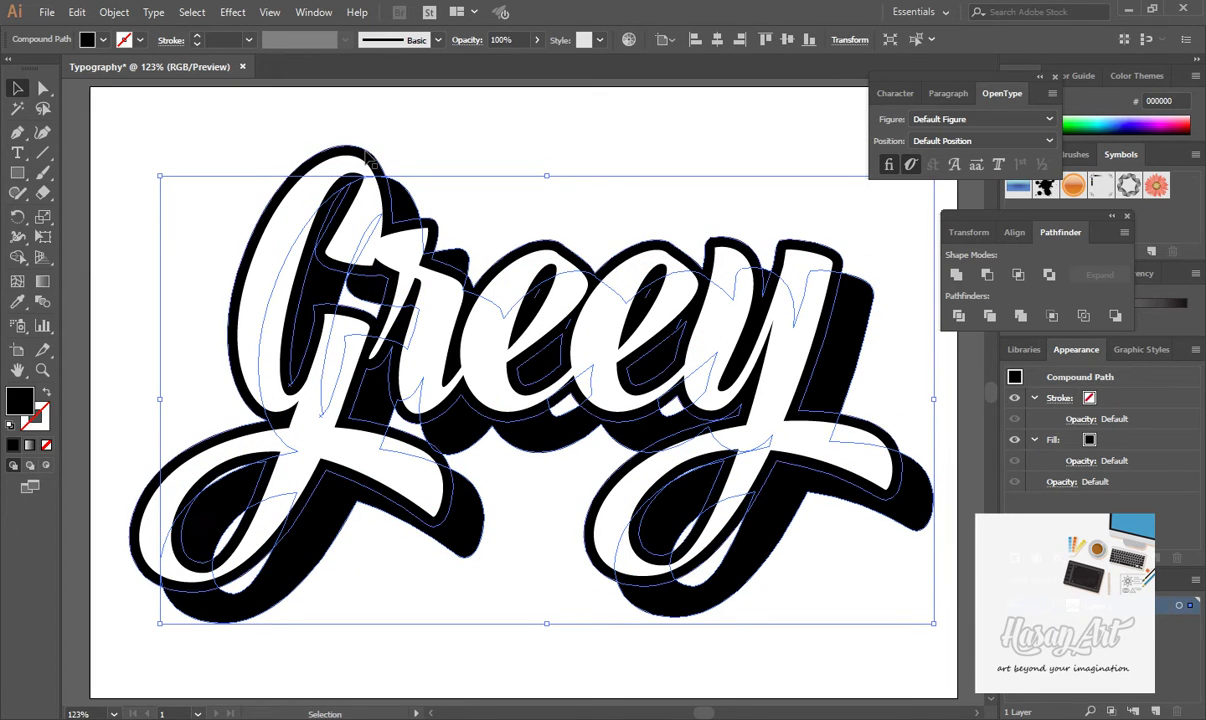
# - Blend the black outline and its shifted copy with 80 specified steps
pyautogui.click(114, 12)
pyautogui.moveTo(210, 429)
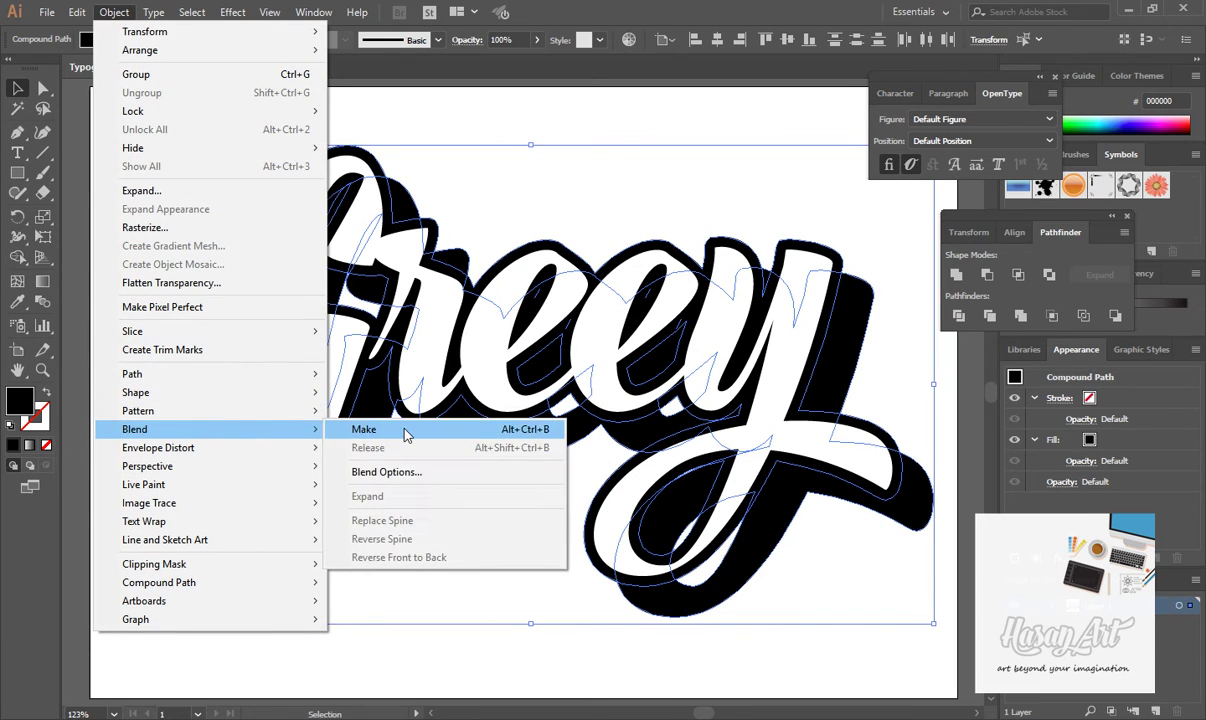
pyautogui.click(406, 428)
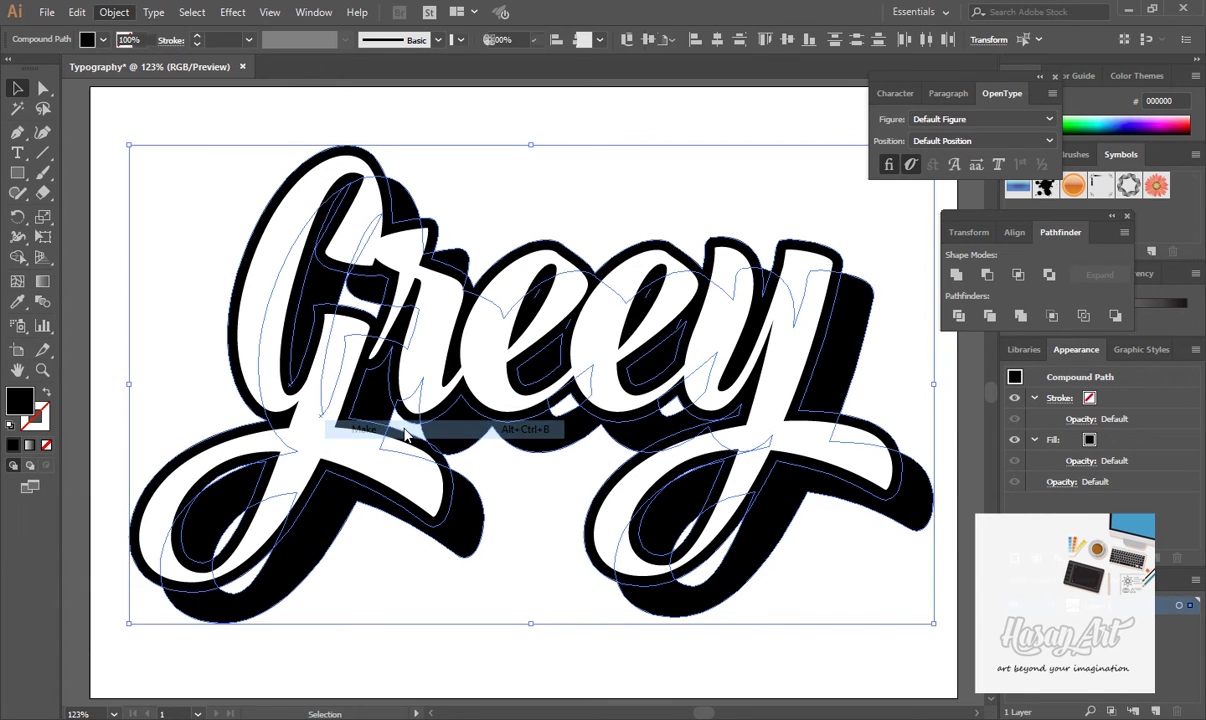
pyautogui.click(114, 12)
pyautogui.moveTo(133, 374)
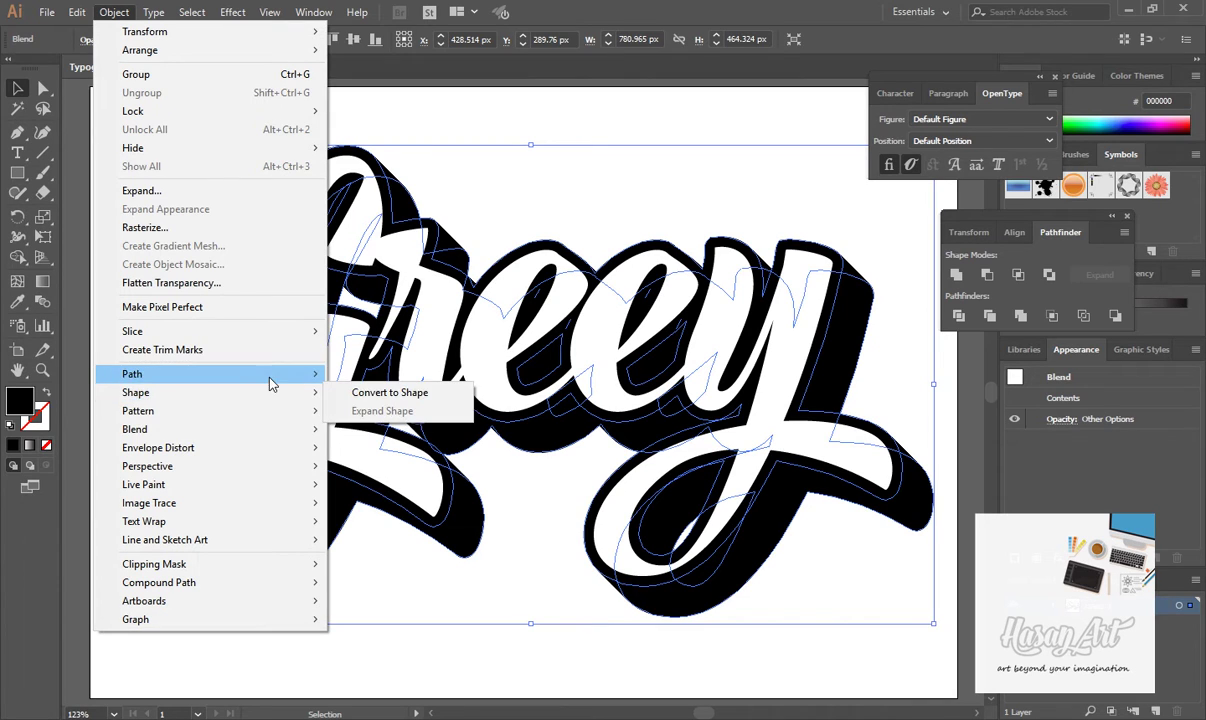
pyautogui.moveTo(135, 429)
pyautogui.click(387, 473)
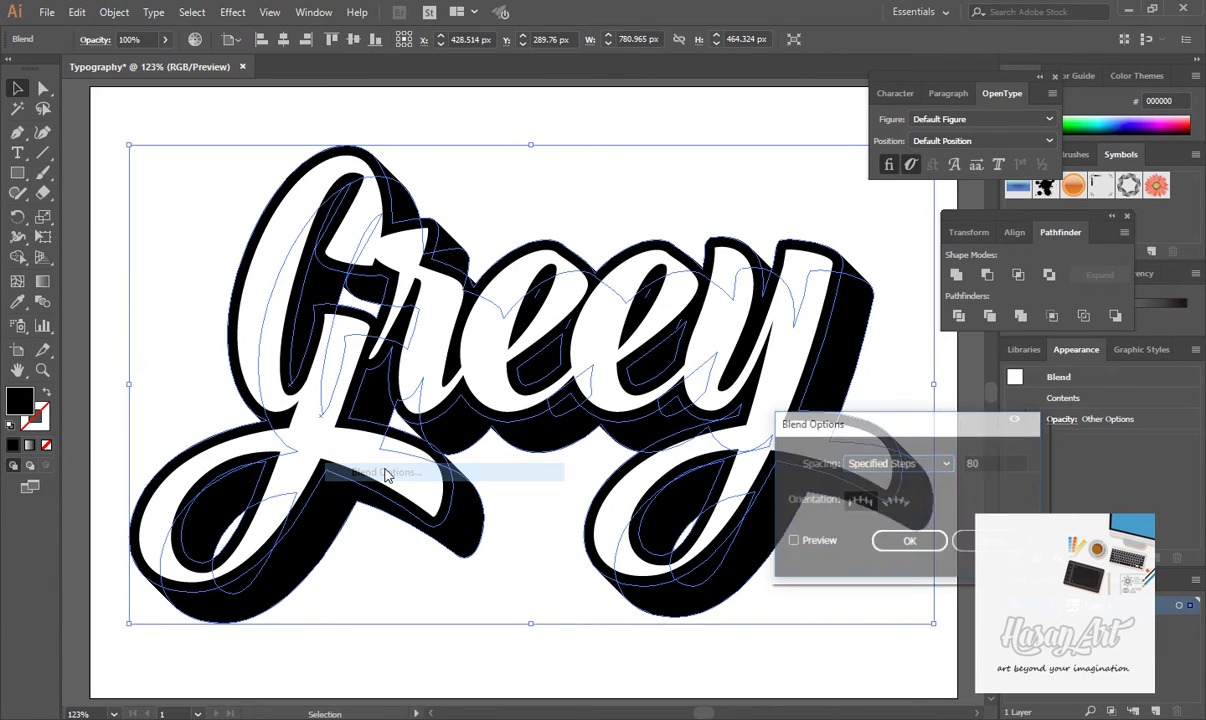
pyautogui.click(912, 540)
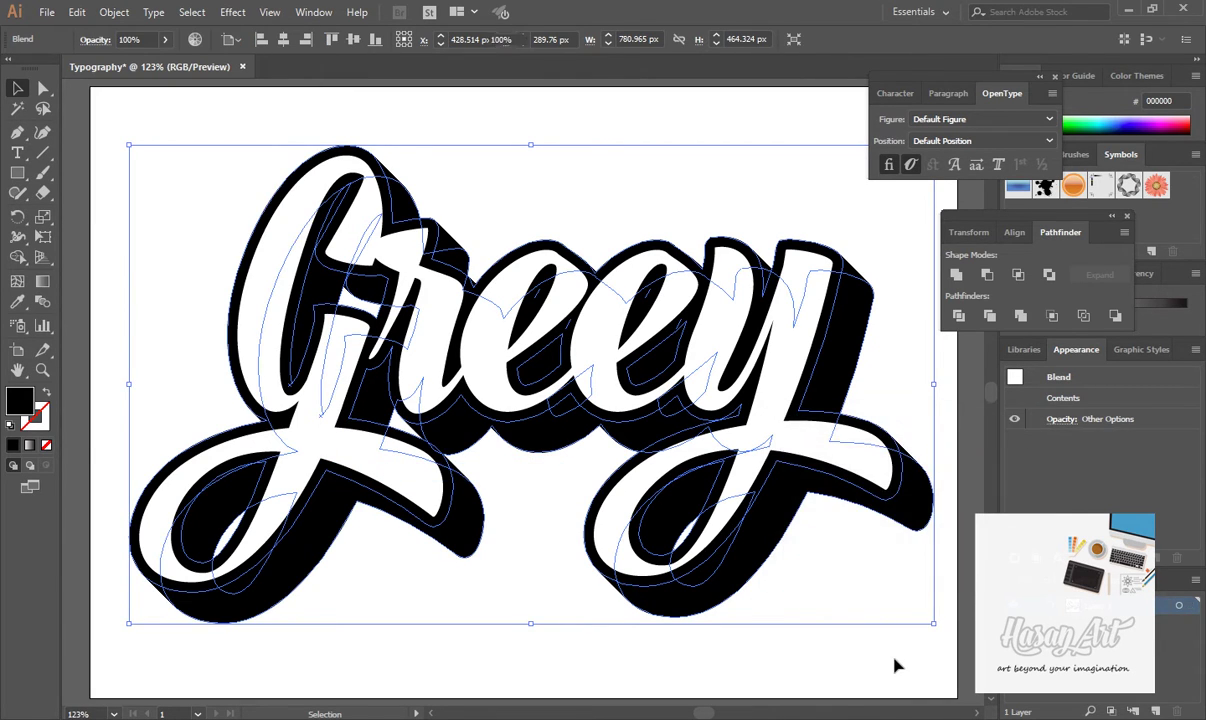
pyautogui.click(896, 665)
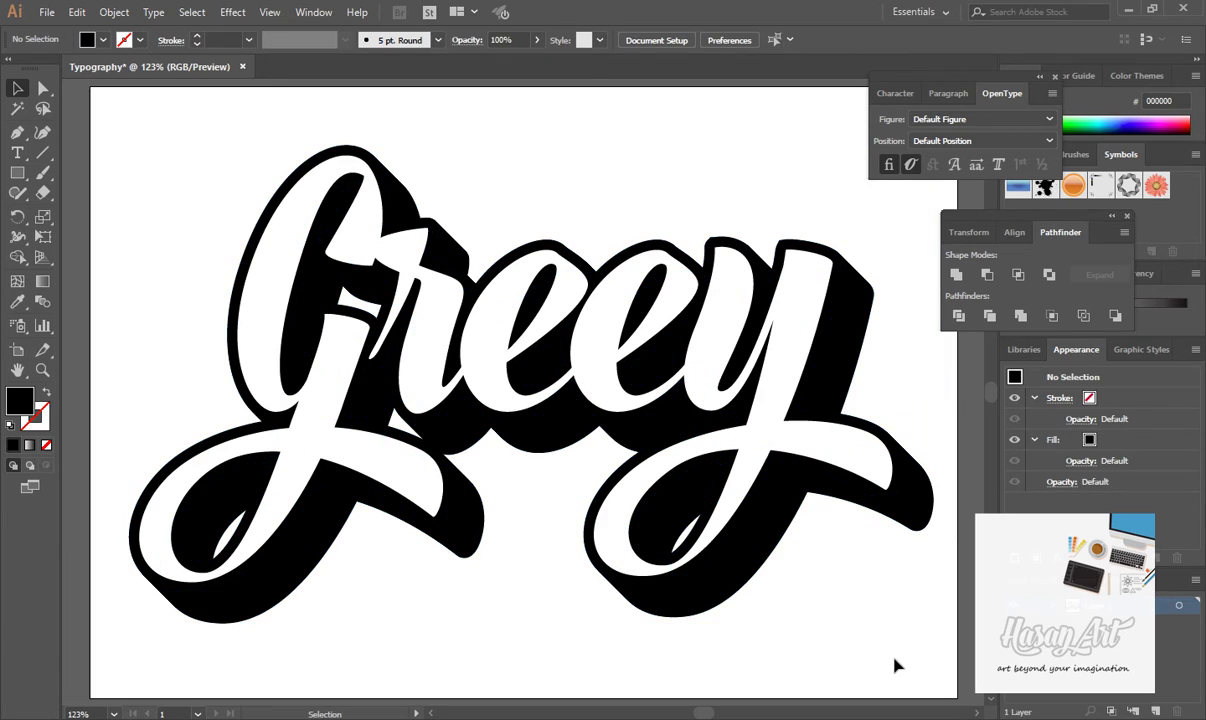
# - Paste a copy of the white lettering behind the original
pyautogui.click(376, 184)
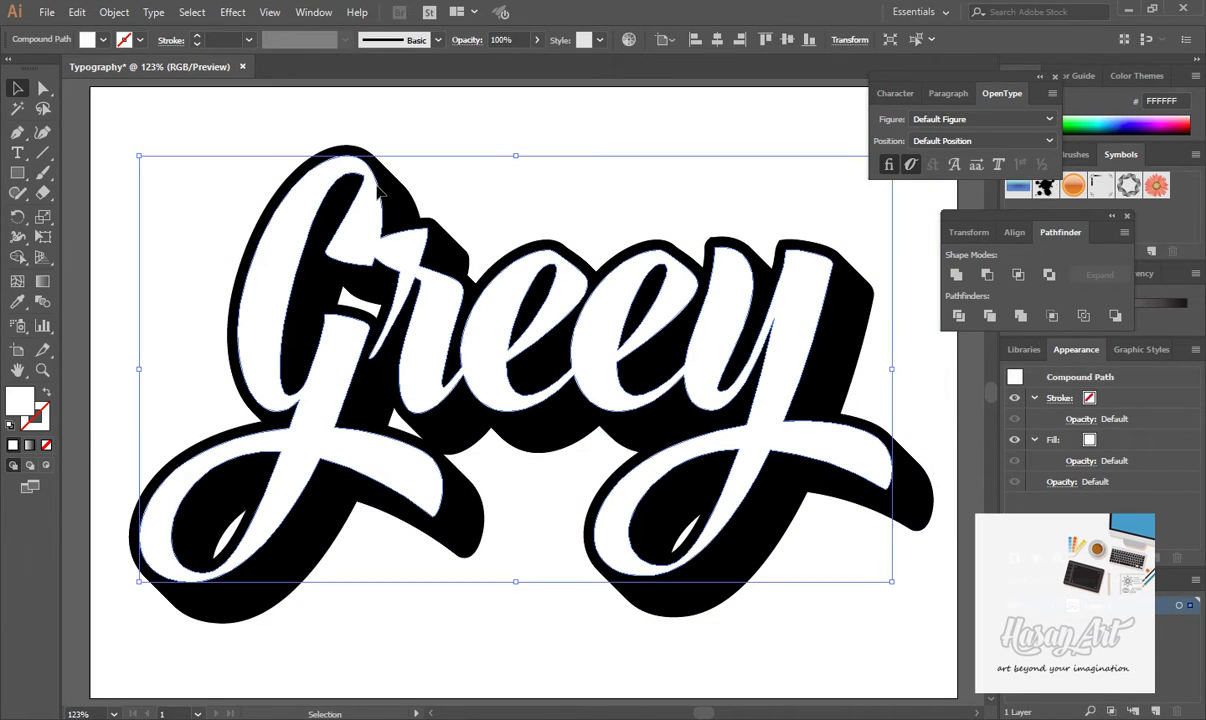
pyautogui.click(77, 12)
pyautogui.click(103, 92)
pyautogui.click(77, 12)
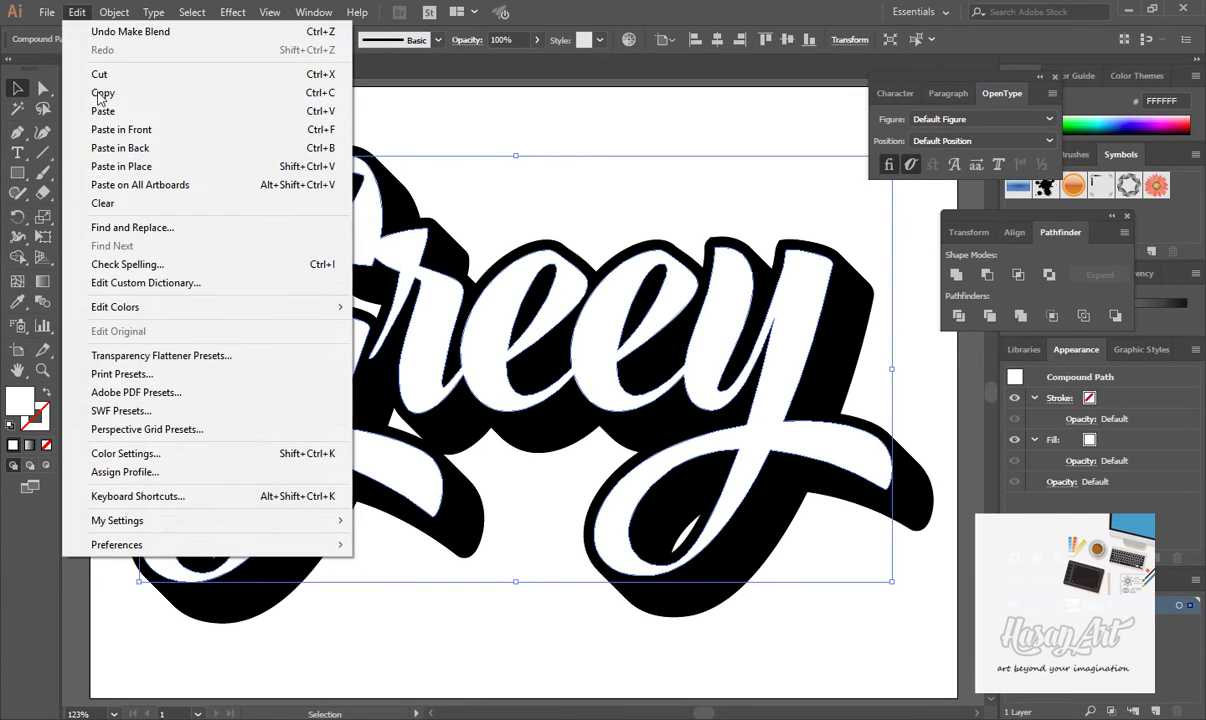
pyautogui.click(120, 147)
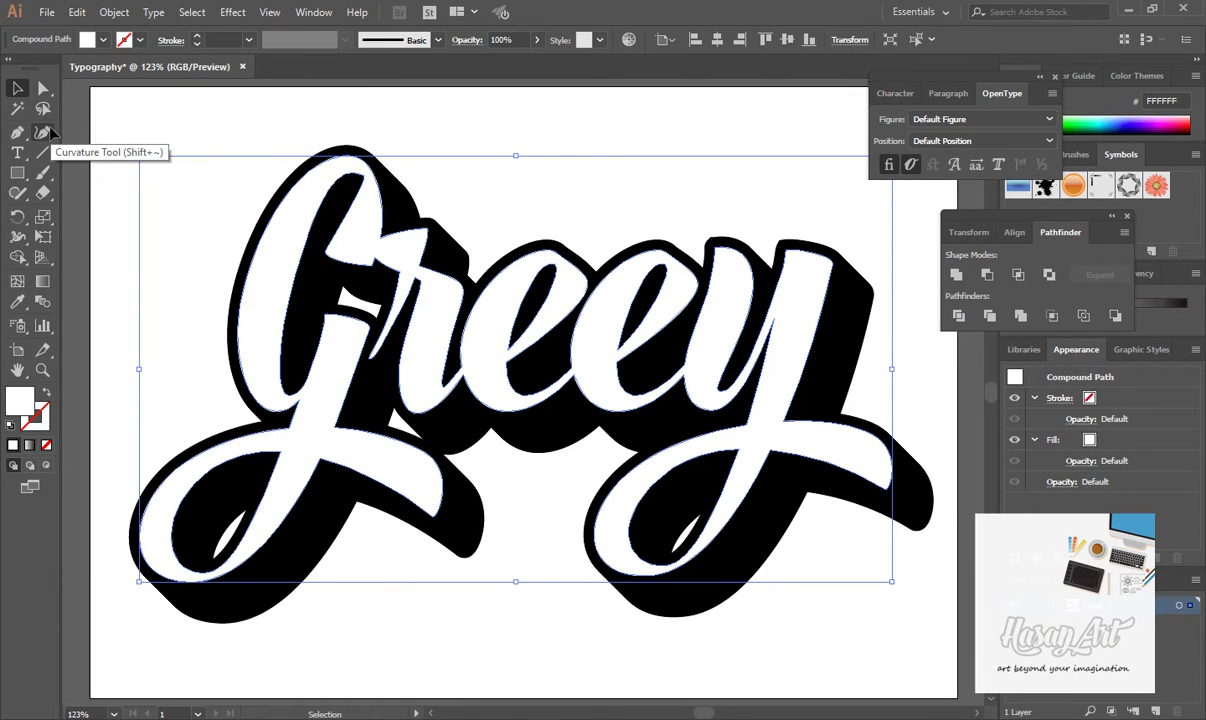
# - Move the lettering copy 5 px right and down and fill it purple
pyautogui.press('Return')
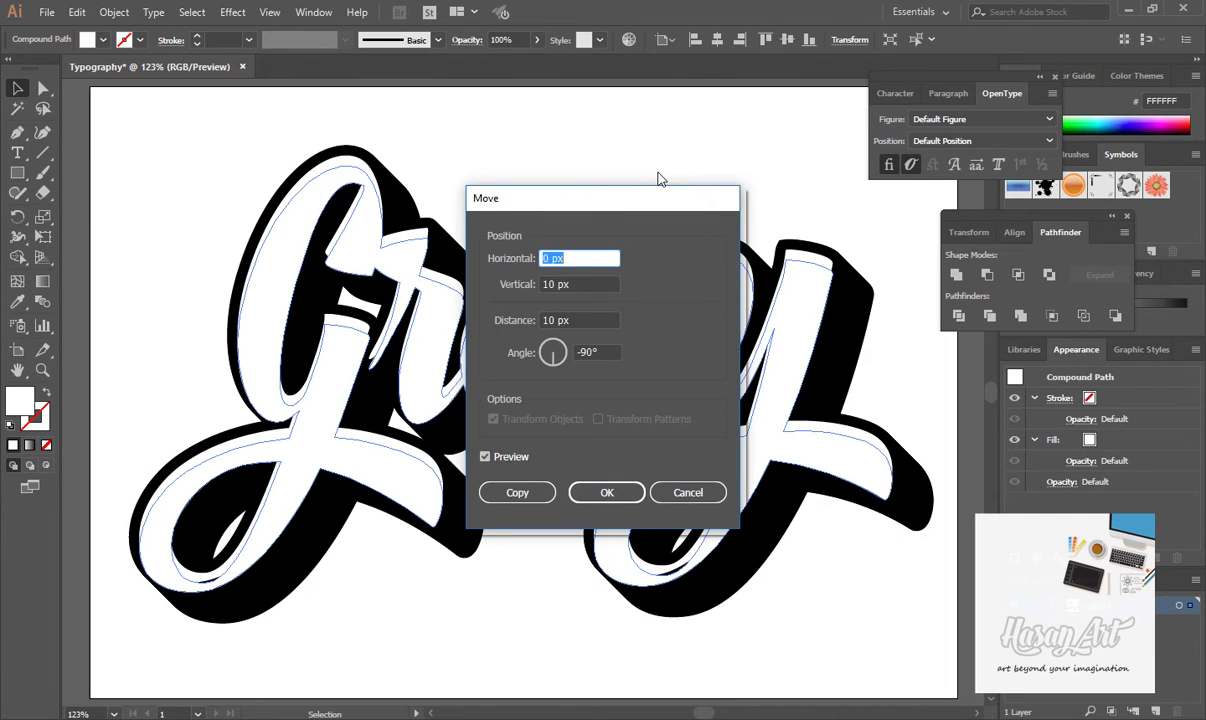
pyautogui.press('Tab')
pyautogui.write('5')
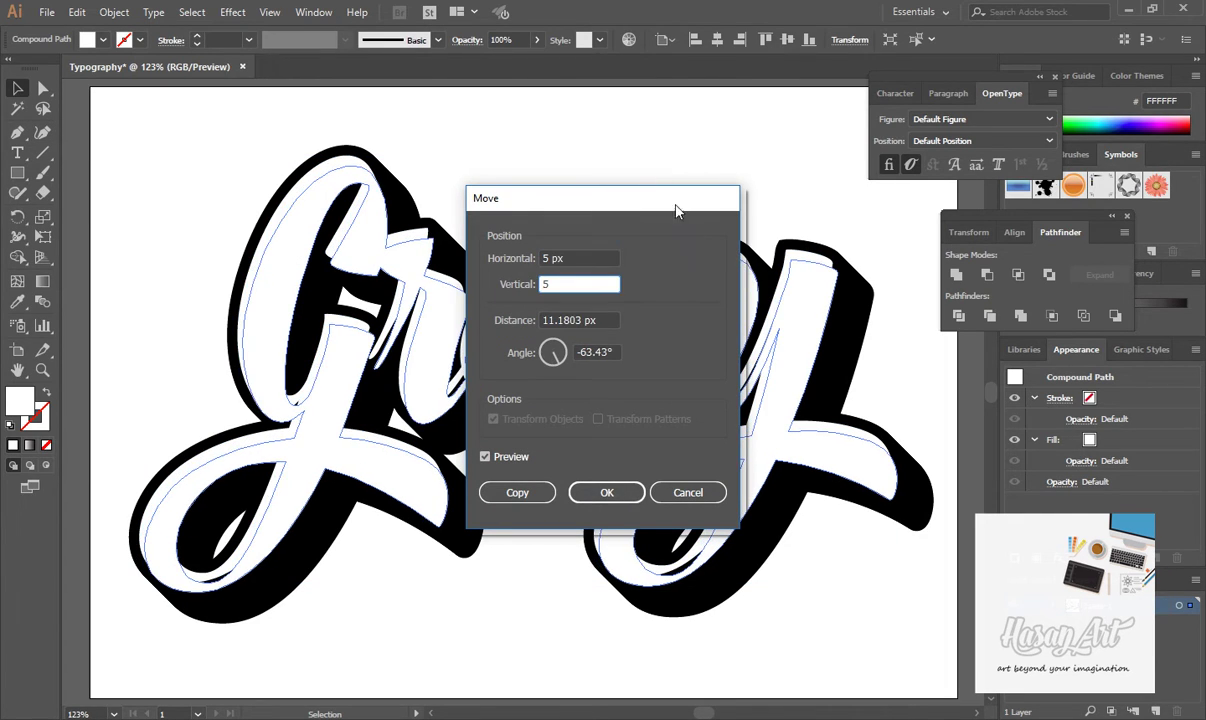
pyautogui.click(583, 497)
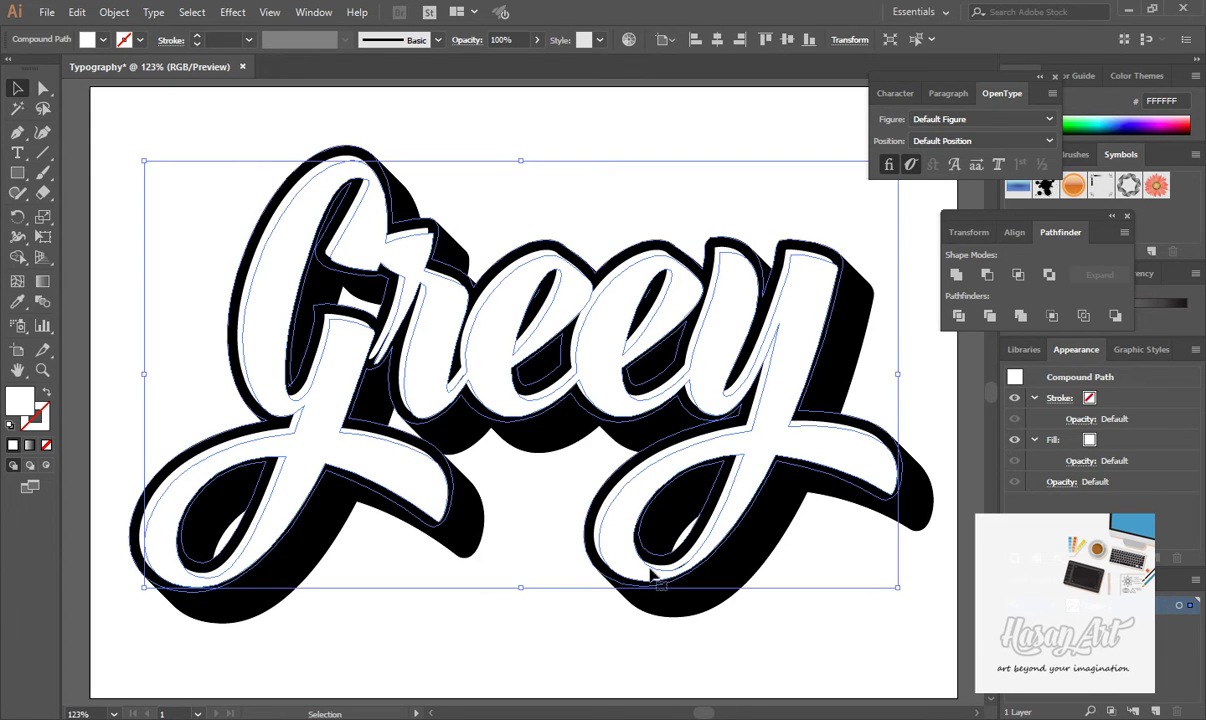
pyautogui.click(87, 39)
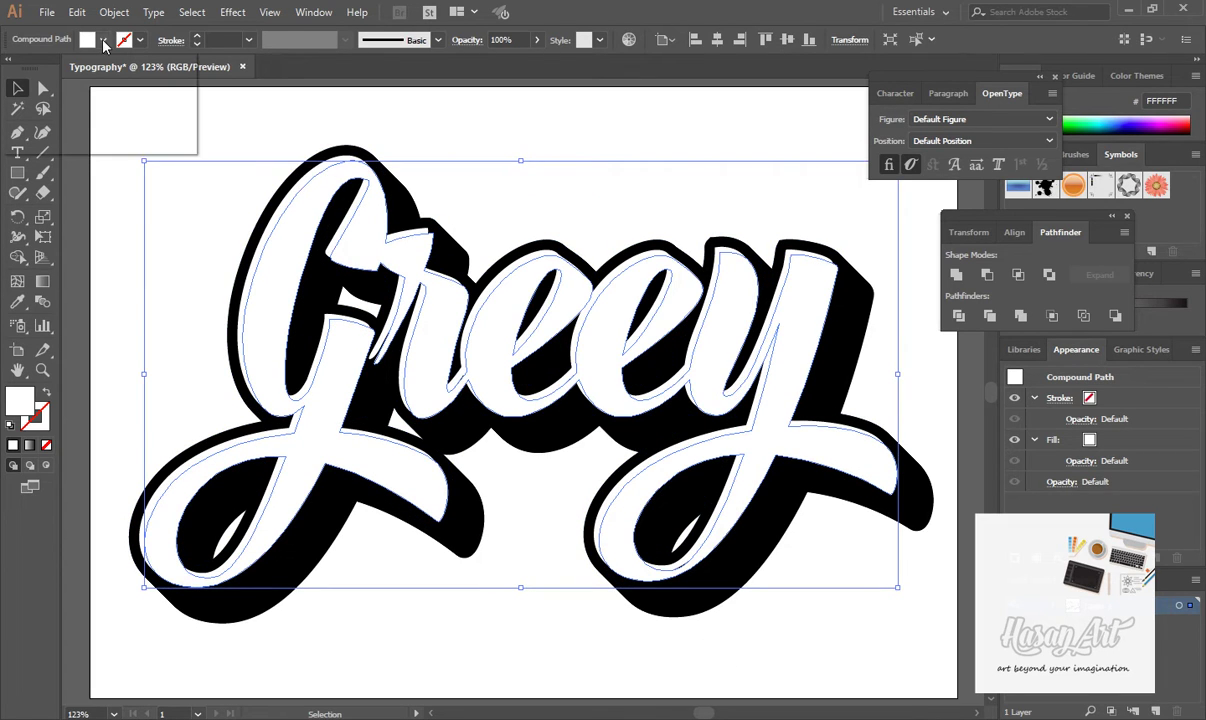
pyautogui.click(10, 94)
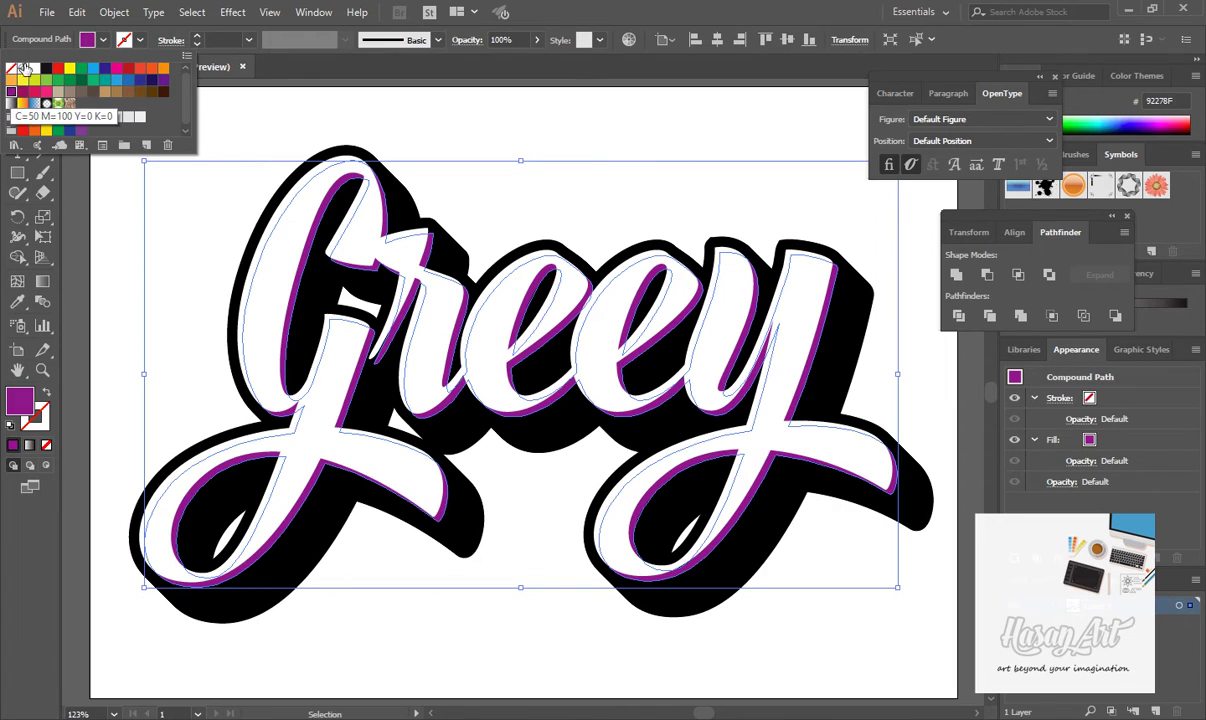
pyautogui.click(98, 183)
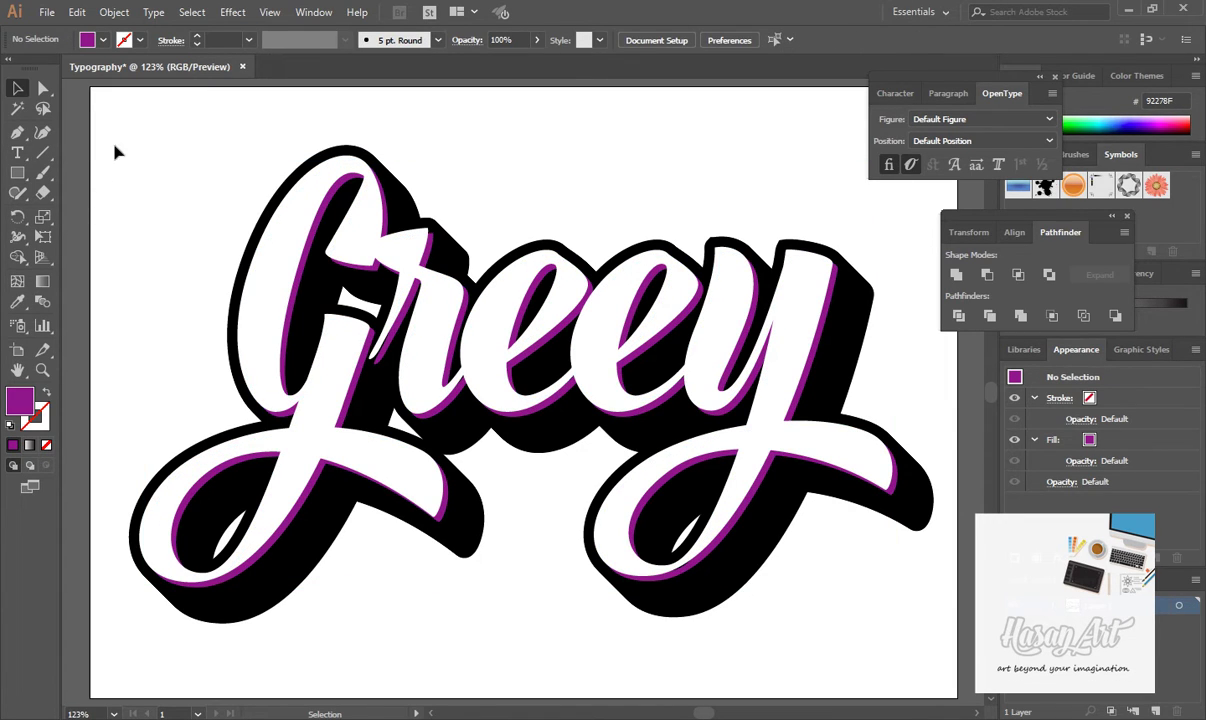
# - Draw a small ellipse above the top-left of the Greey lettering
pyautogui.moveTo(140, 129); pyautogui.dragTo(866, 631)
pyautogui.click(876, 657)
pyautogui.click(17, 174)
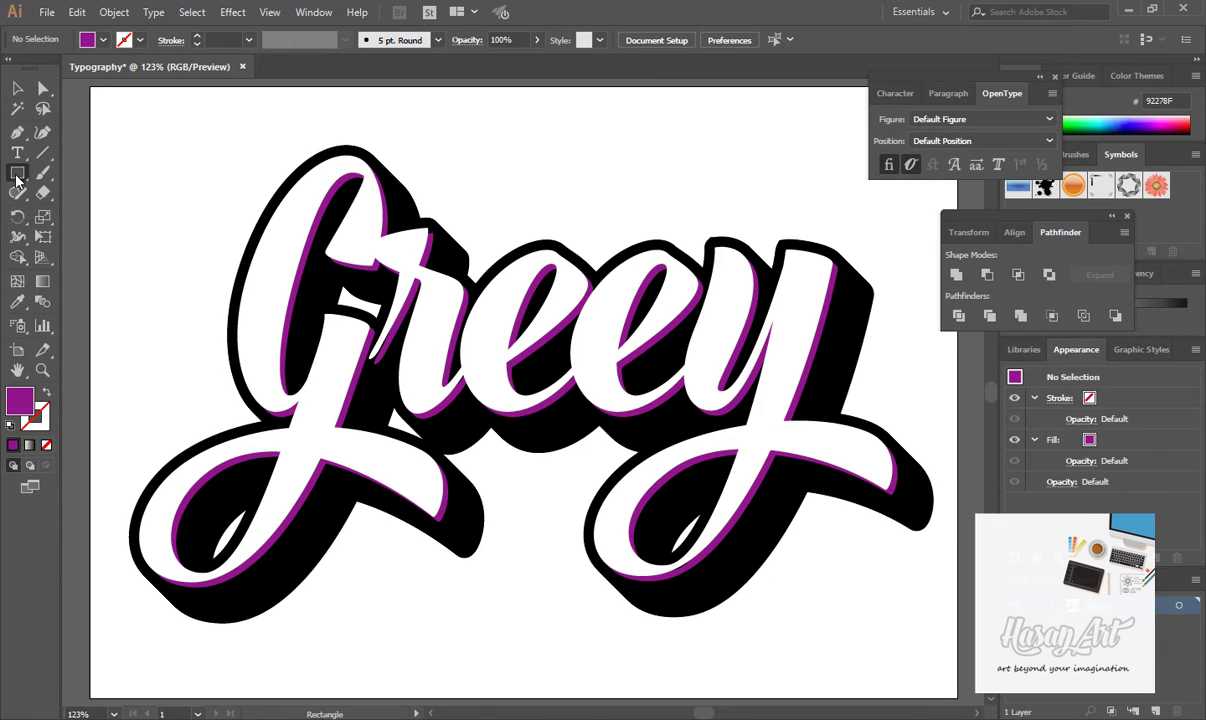
pyautogui.moveTo(19, 178); pyautogui.dragTo(82, 203)
pyautogui.moveTo(119, 137)
pyautogui.mouseDown()
pyautogui.moveTo(133, 150)
pyautogui.moveTo(129, 172)
pyautogui.mouseUp()
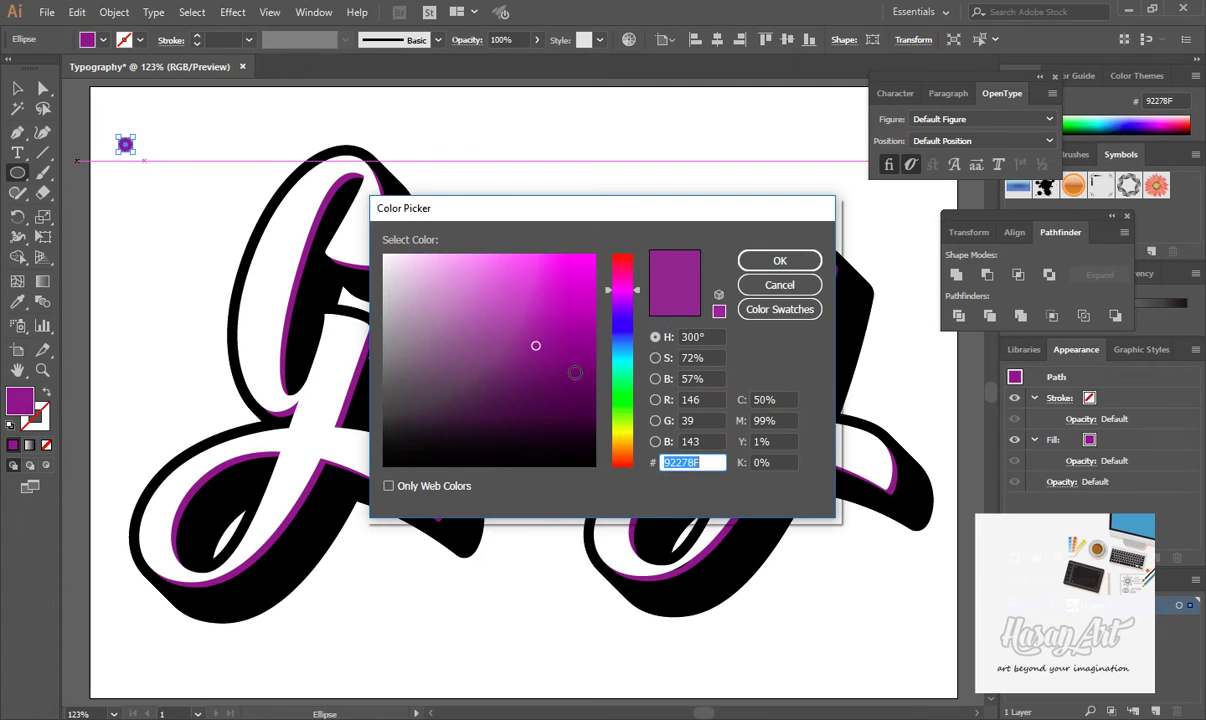
# - Fill the ellipse with a light cyan from the Color Picker
pyautogui.moveTo(613, 358); pyautogui.dragTo(613, 362)
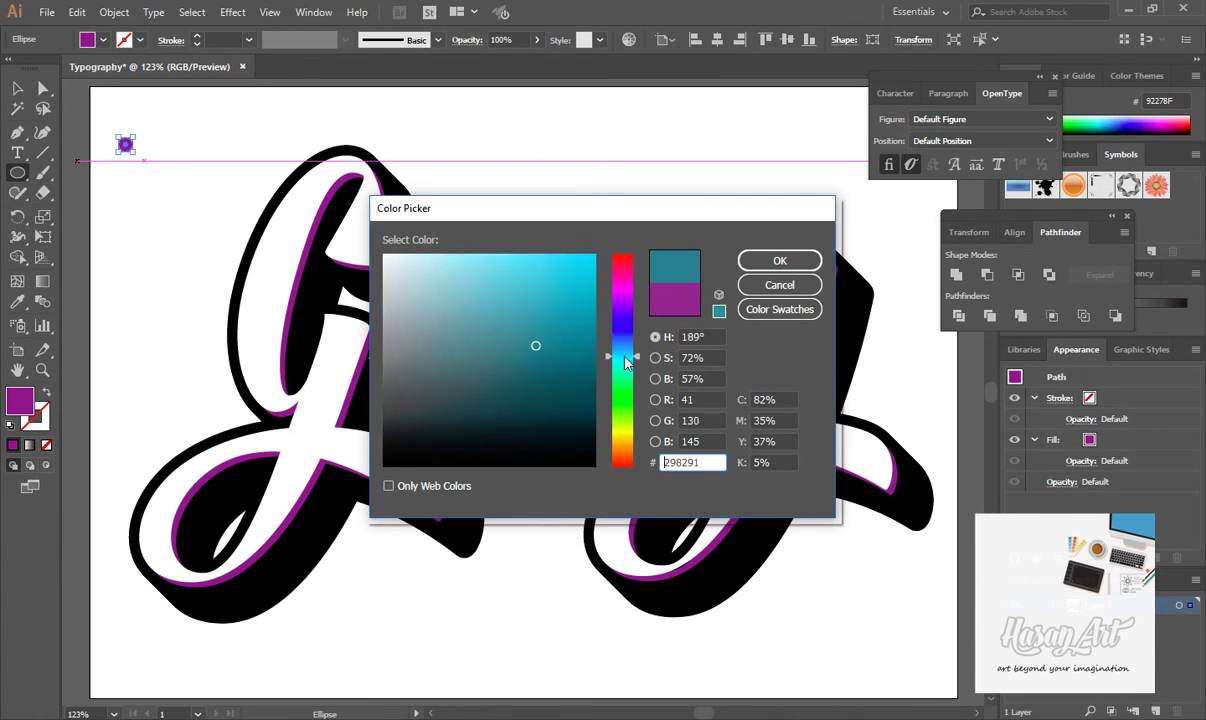
pyautogui.moveTo(566, 316); pyautogui.dragTo(490, 262)
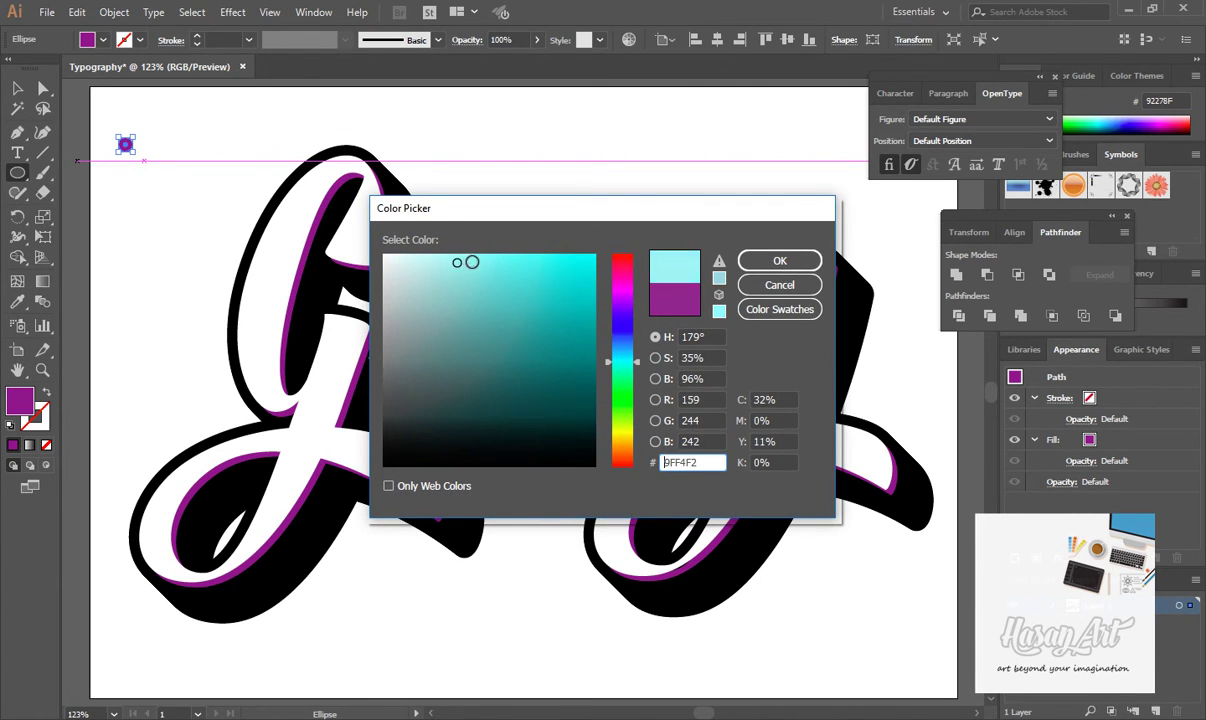
pyautogui.click(779, 261)
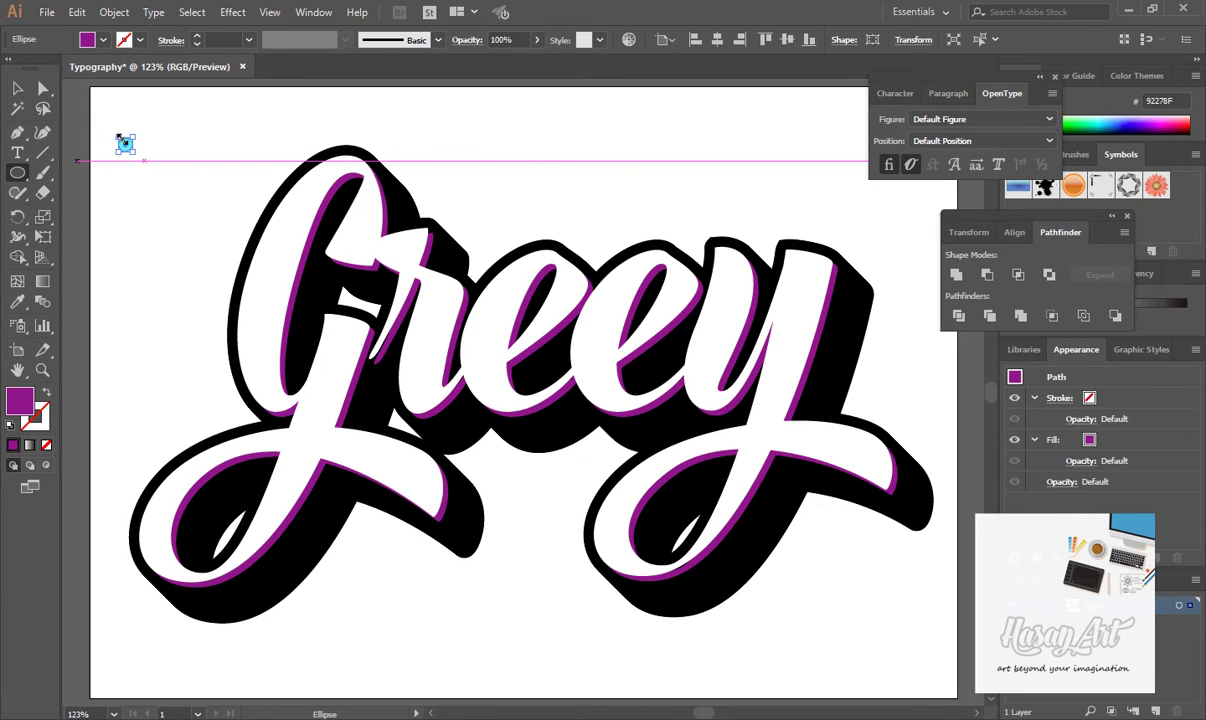
pyautogui.click(44, 88)
# - Drag the ellipse's right anchor far out to the right into a long streak
pyautogui.moveTo(141, 147); pyautogui.dragTo(786, 155)
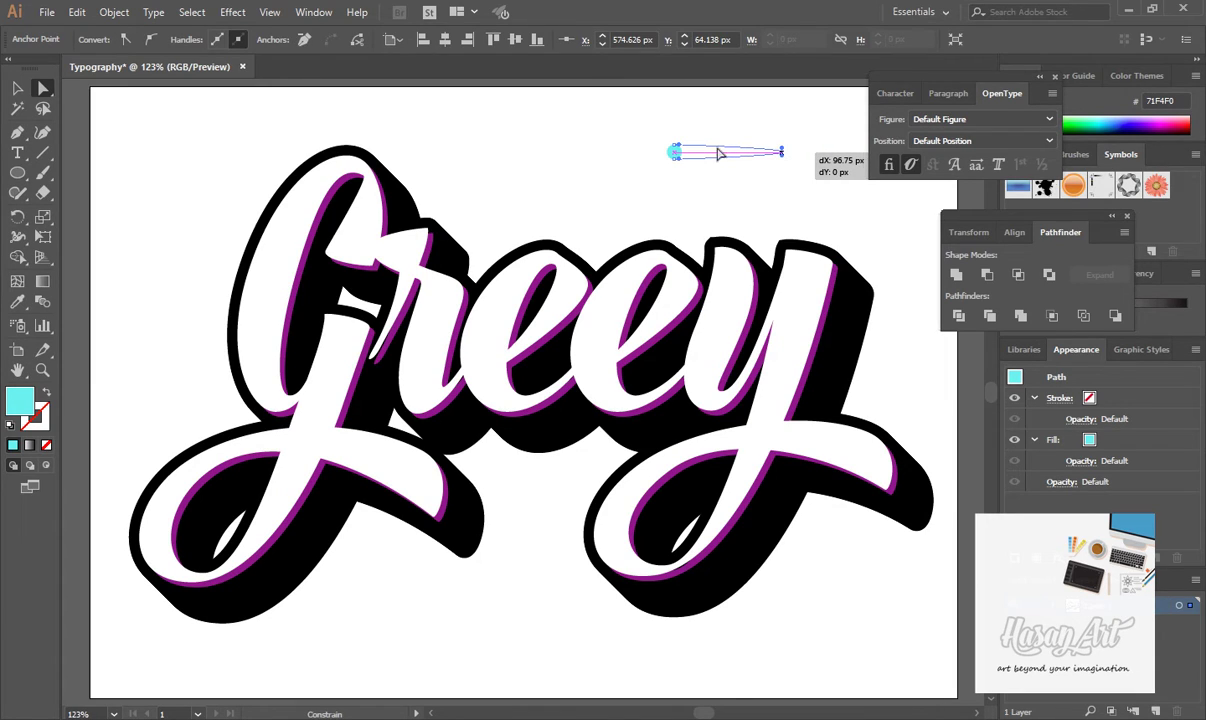
pyautogui.moveTo(657, 153); pyautogui.dragTo(590, 153)
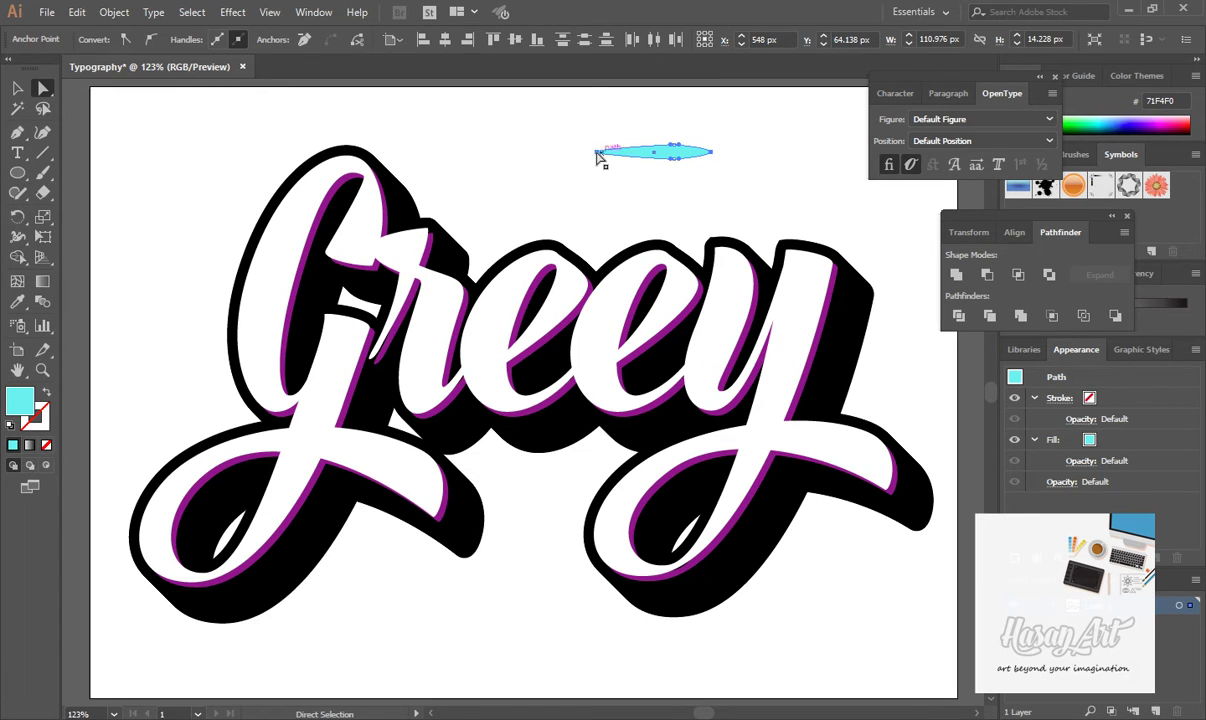
pyautogui.hotkey('ctrl', 'z')
pyautogui.hotkey('ctrl', 'z')
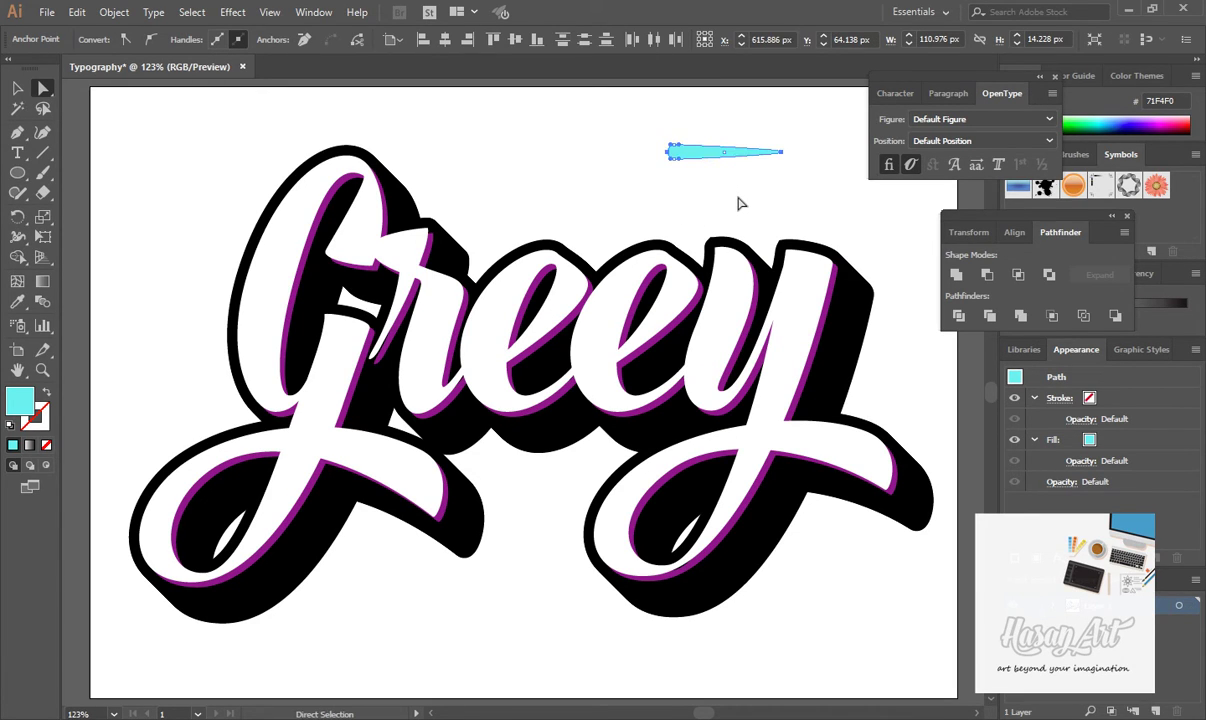
# - Pull the left end point about 99 px left so the sliver tapers at both ends
pyautogui.click(740, 204)
pyautogui.click(668, 152)
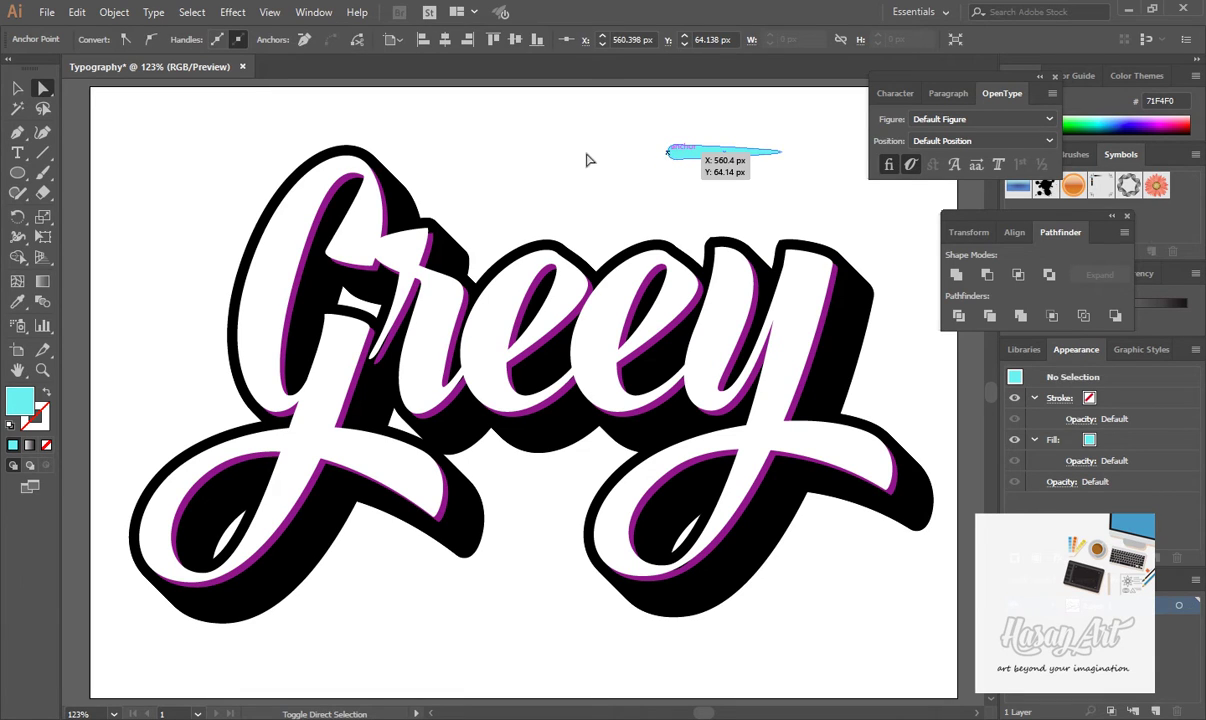
pyautogui.click(556, 150)
pyautogui.moveTo(668, 154); pyautogui.dragTo(565, 157)
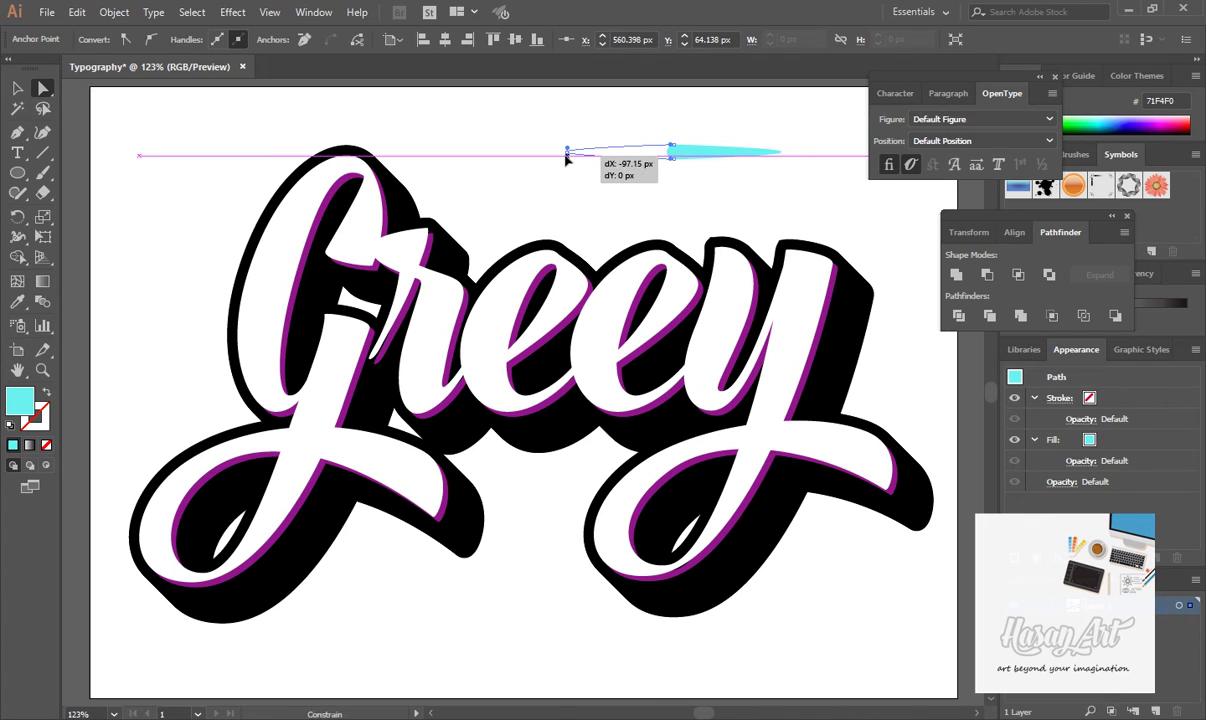
pyautogui.click(700, 190)
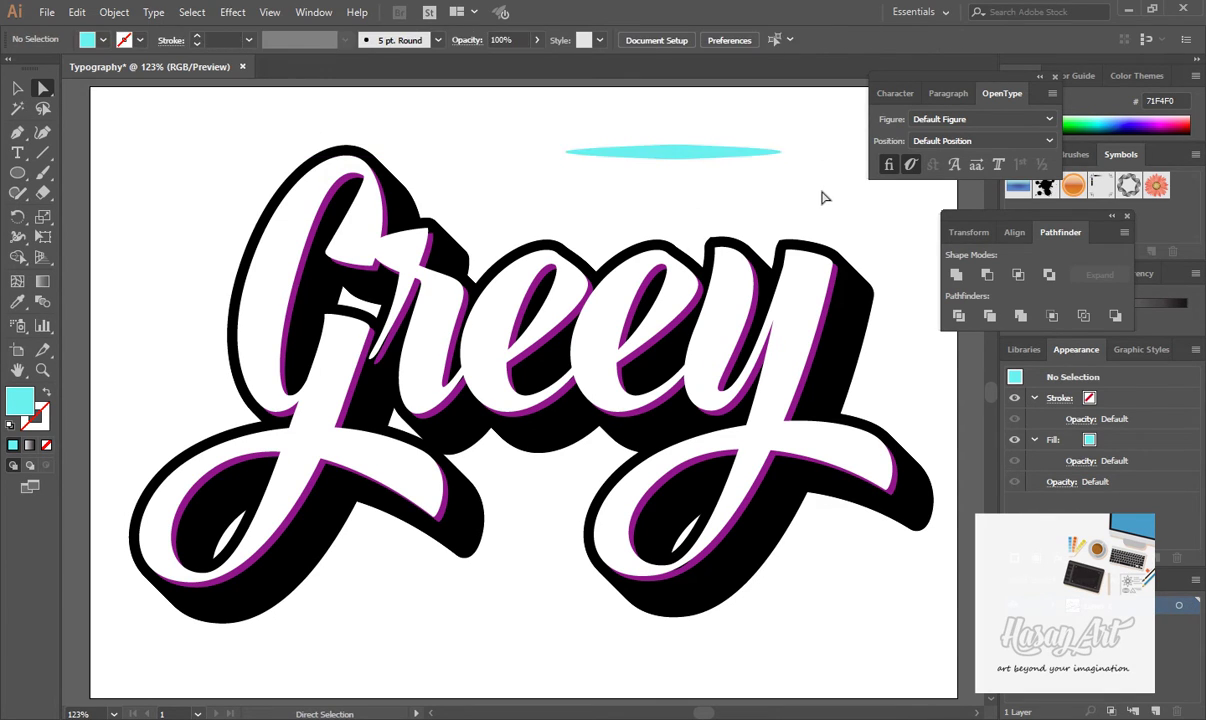
# - Rearrange the floating panels and nudge the cyan sliver up slightly
pyautogui.click(697, 154)
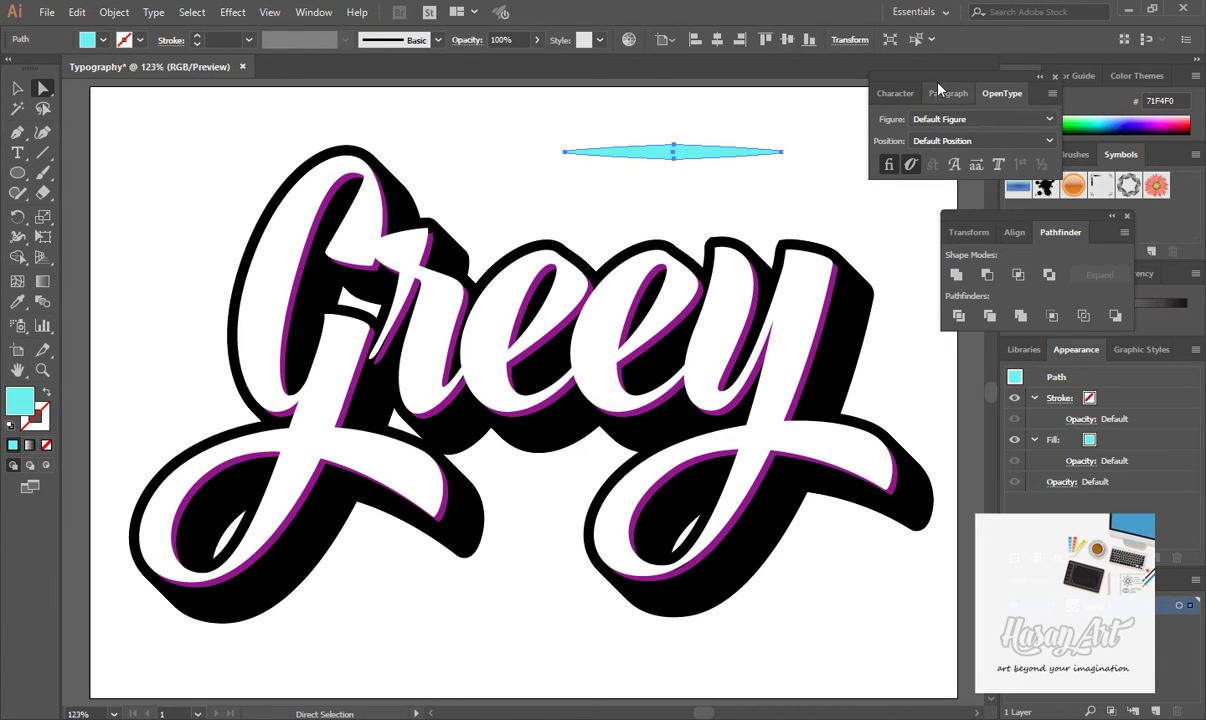
pyautogui.moveTo(890, 77); pyautogui.dragTo(829, 16)
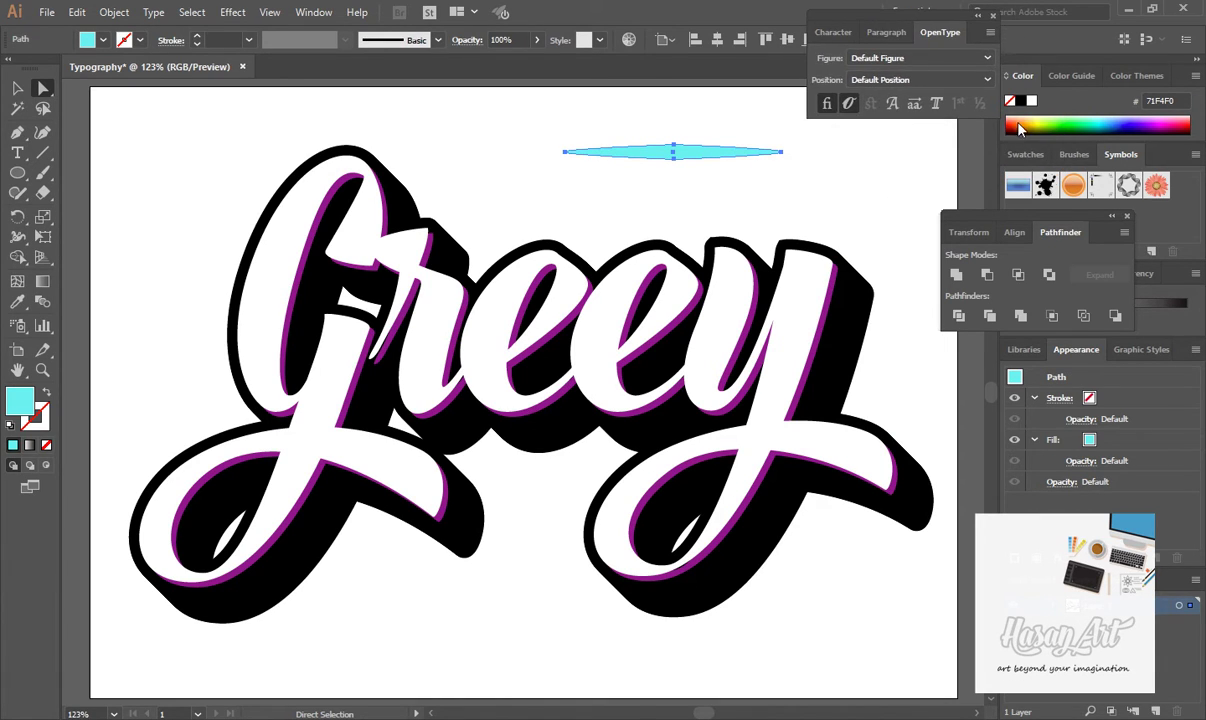
pyautogui.moveTo(1043, 217); pyautogui.dragTo(1115, 380)
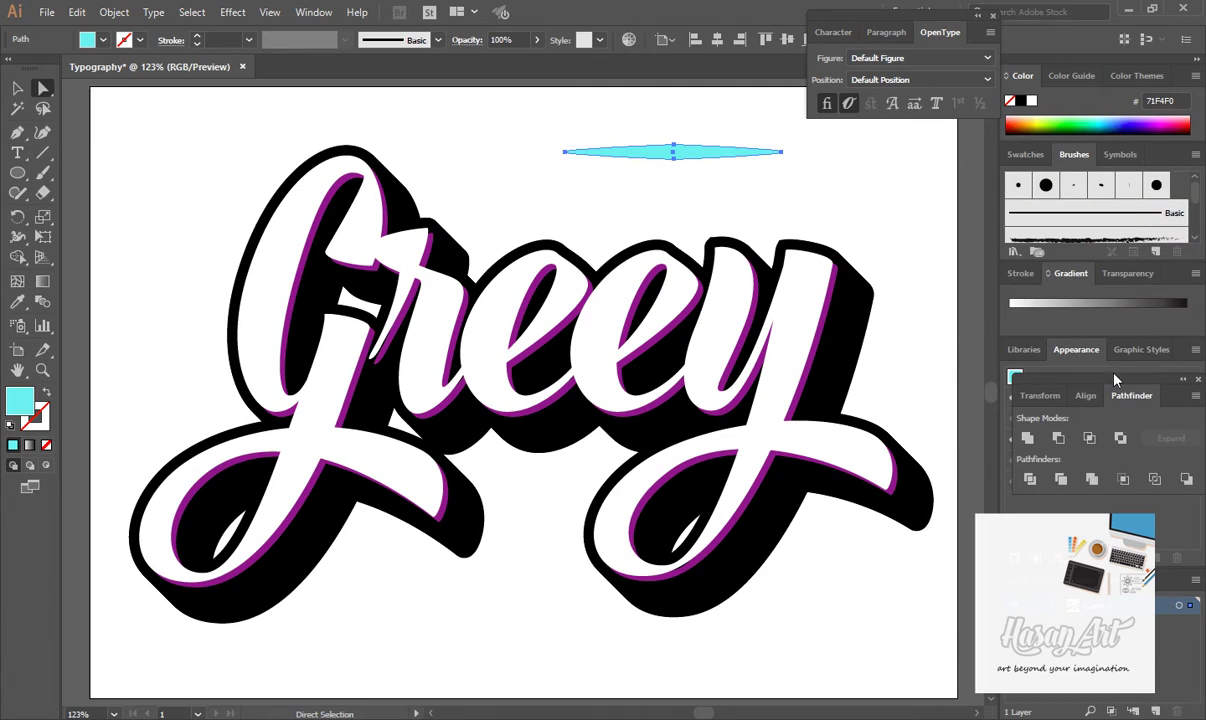
pyautogui.moveTo(674, 157); pyautogui.dragTo(675, 149)
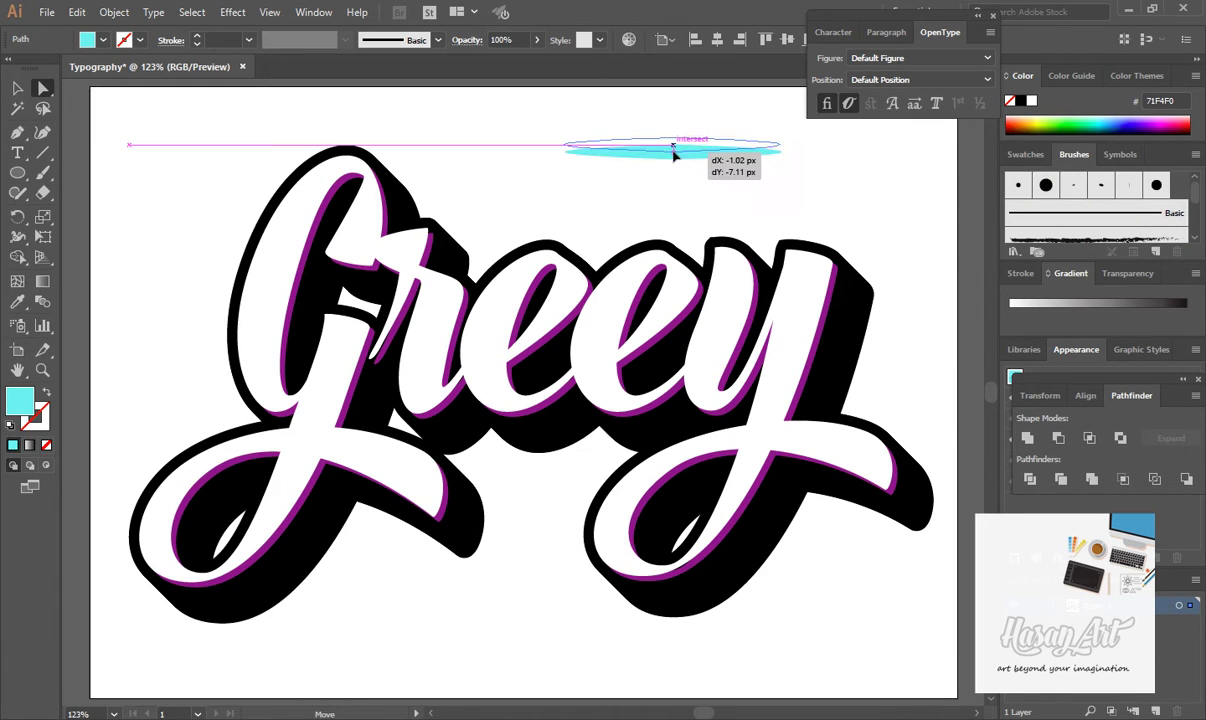
# - Save the cyan sliver as new art brush 'Art Brush 1' with Stretch to Fit Stroke Length
pyautogui.click(1156, 251)
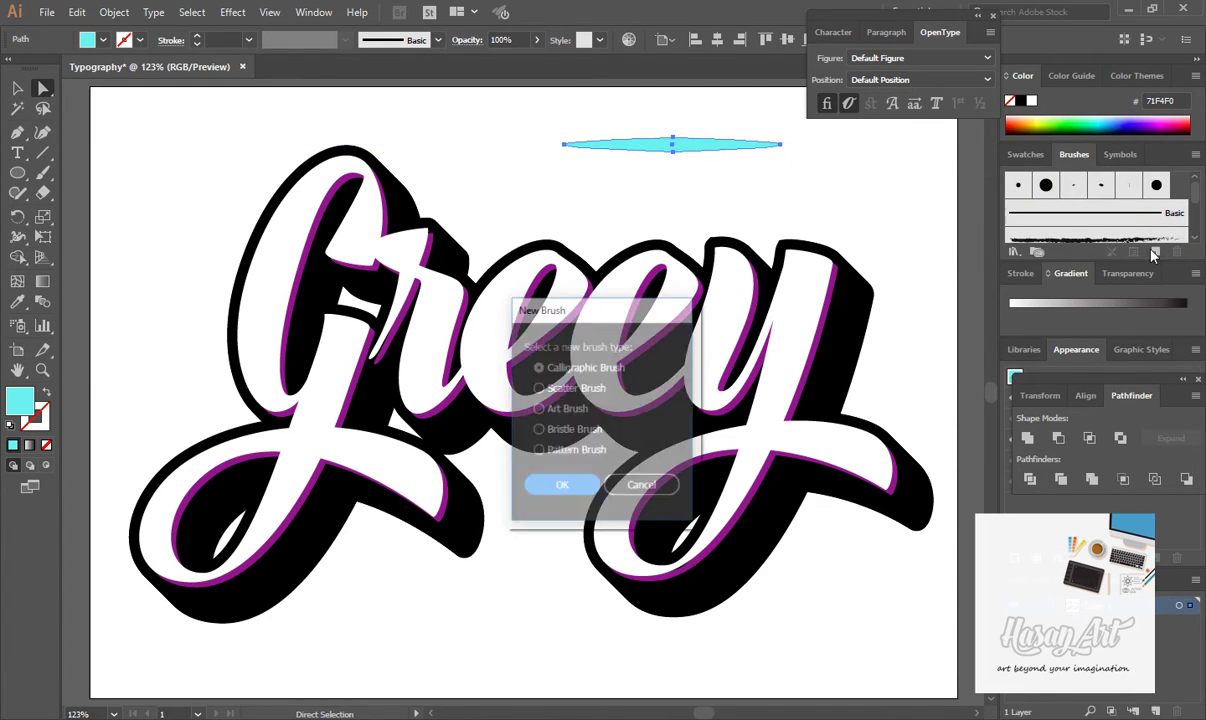
pyautogui.click(540, 409)
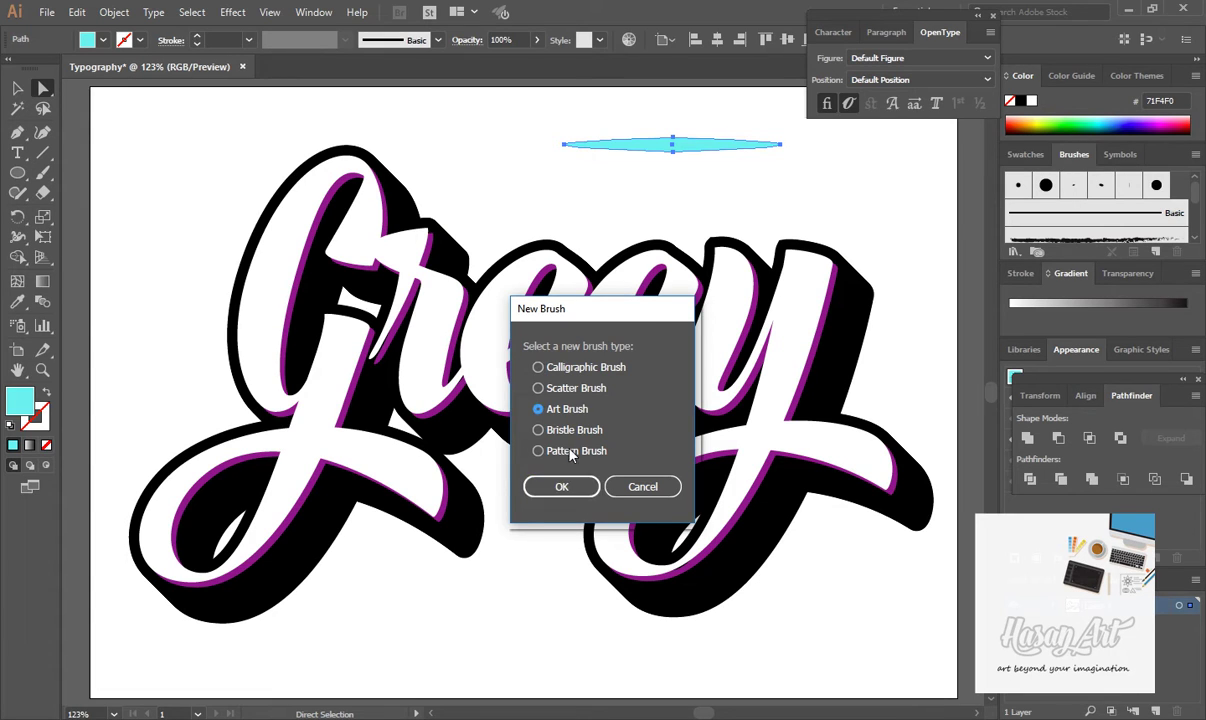
pyautogui.click(564, 487)
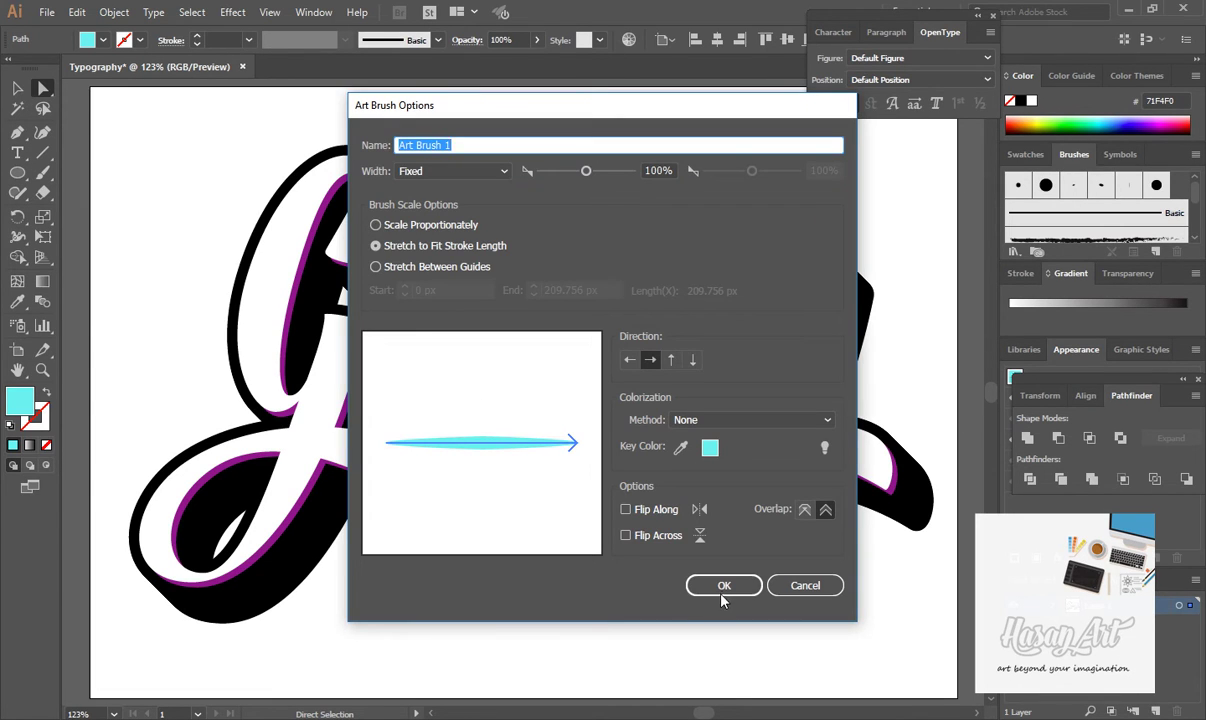
pyautogui.click(722, 588)
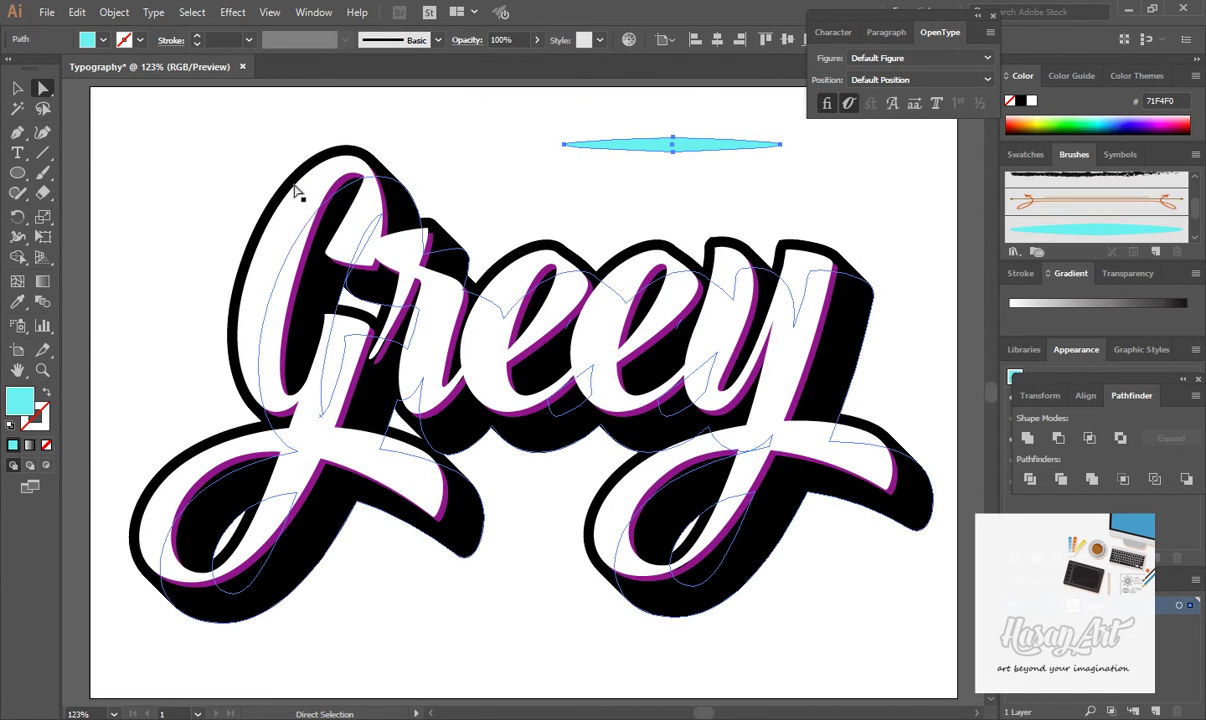
pyautogui.click(240, 160)
pyautogui.click(17, 132)
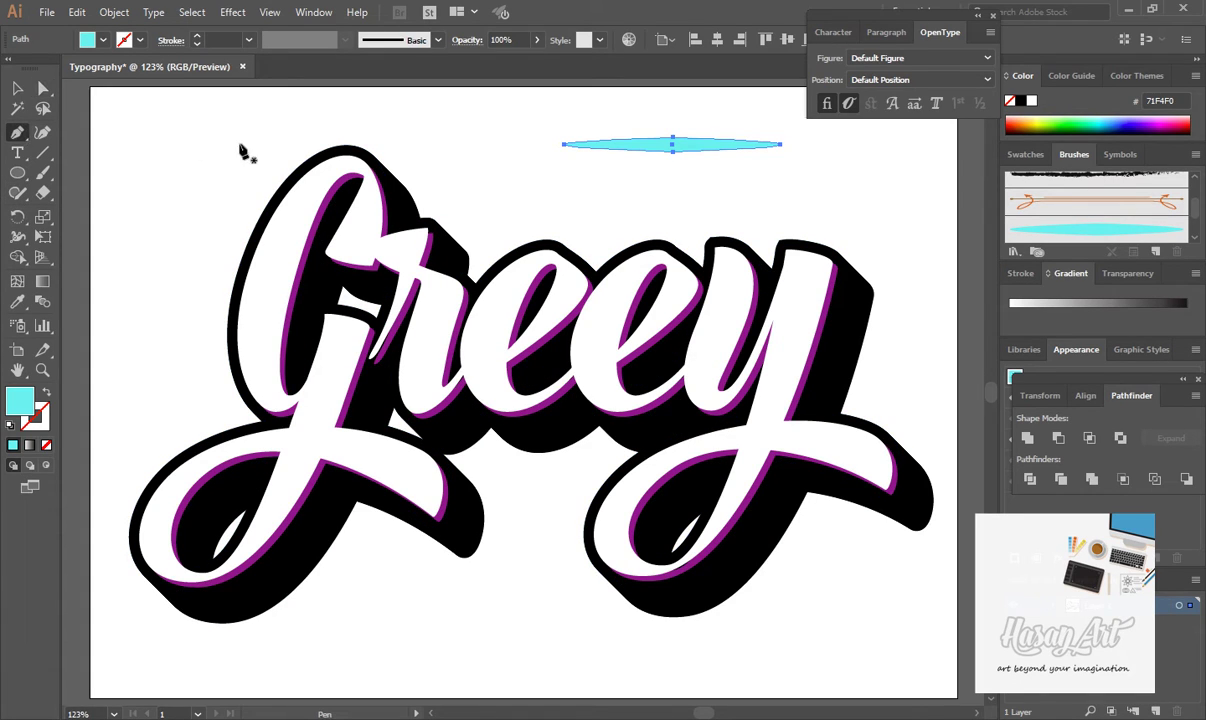
# - Draw a curved highlight path down the G's left stem with the Pen
pyautogui.click(322, 180)
pyautogui.click(268, 380)
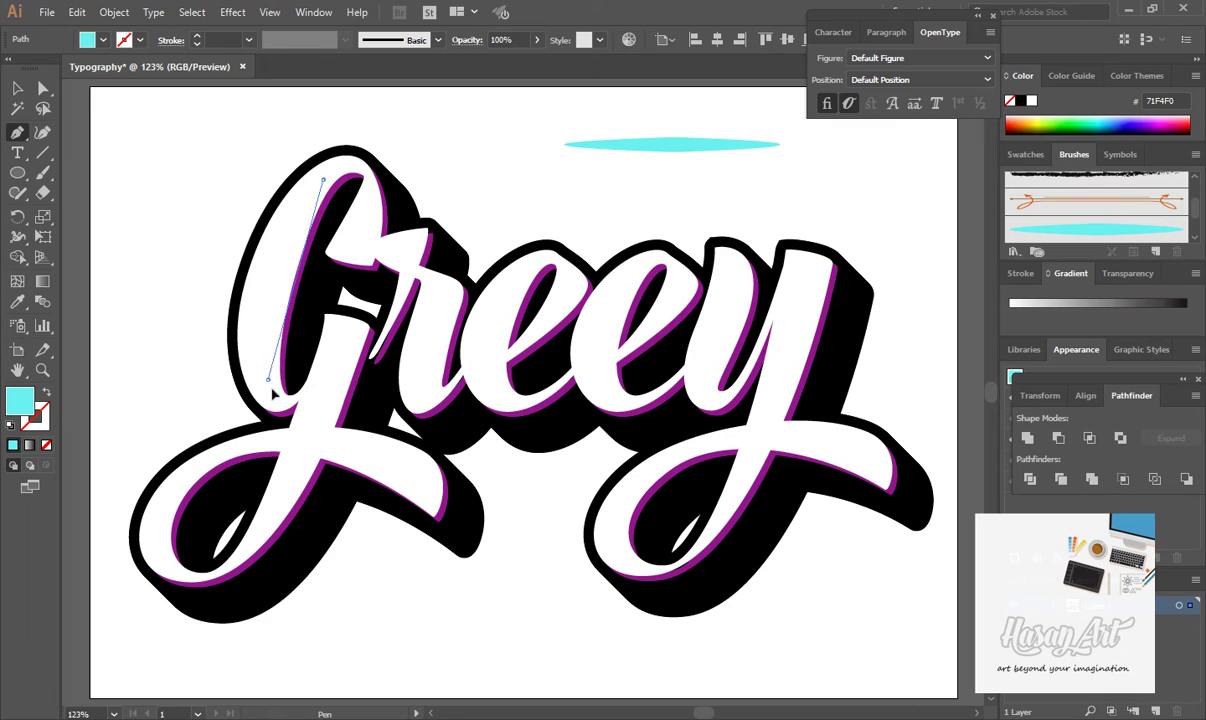
pyautogui.moveTo(268, 382); pyautogui.dragTo(280, 515)
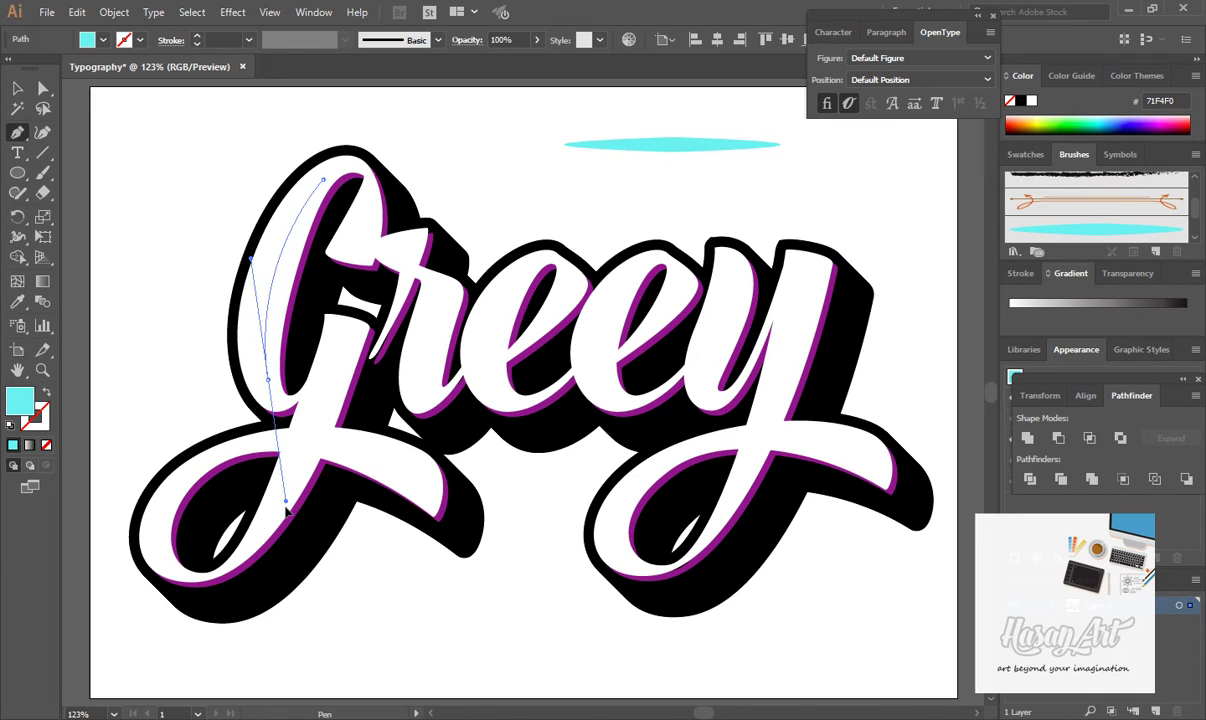
pyautogui.click(268, 381)
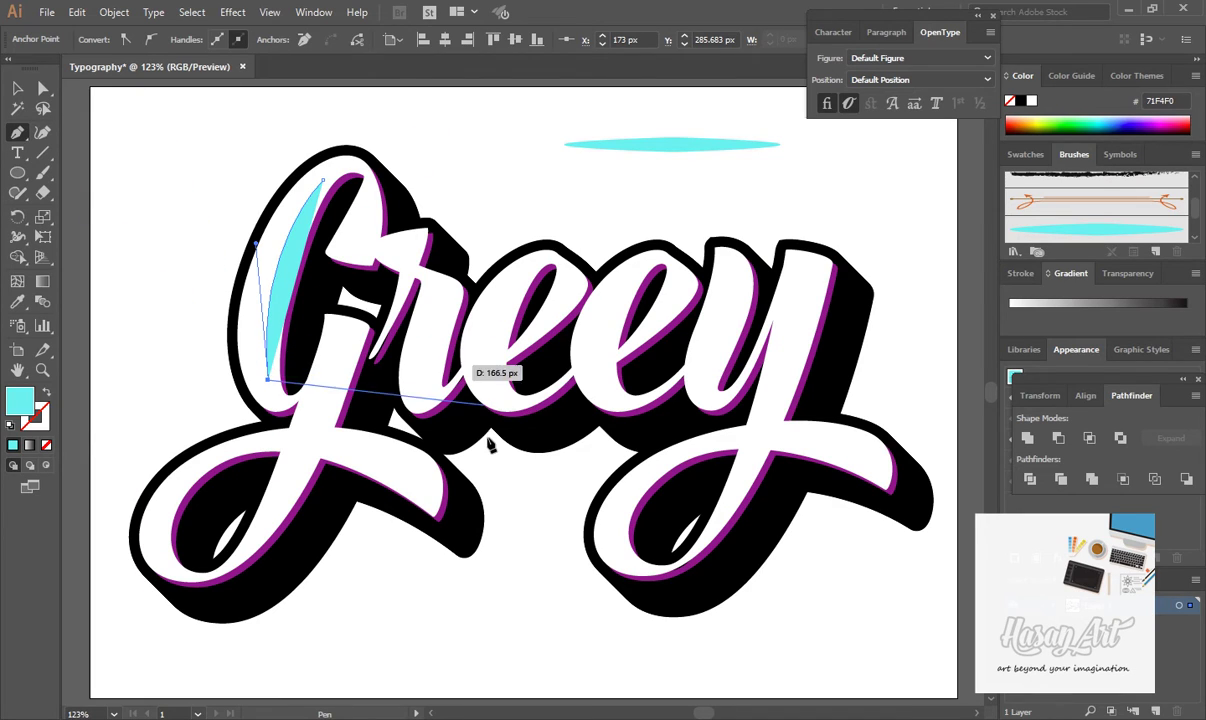
pyautogui.click(17, 88)
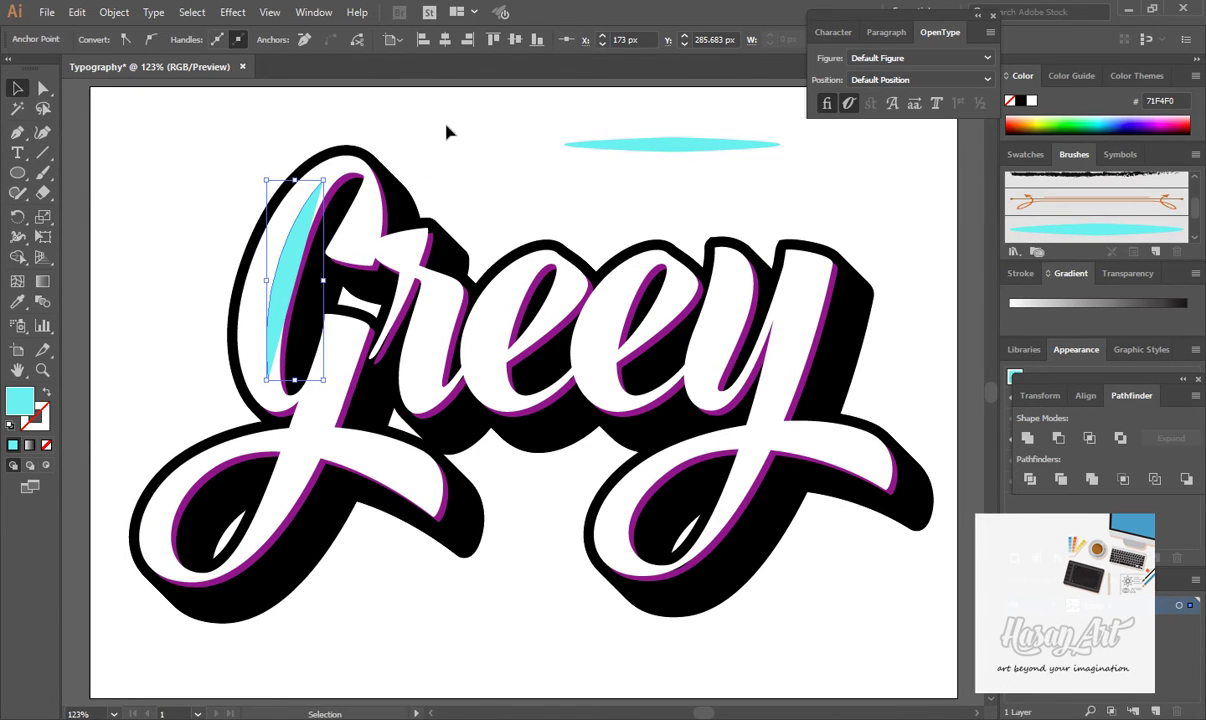
pyautogui.hotkey('ctrl', 'shift', 'a')
# - Give the G highlight no fill or stroke colour, the cyan art brush, and 0.5 pt weight
pyautogui.click(284, 283)
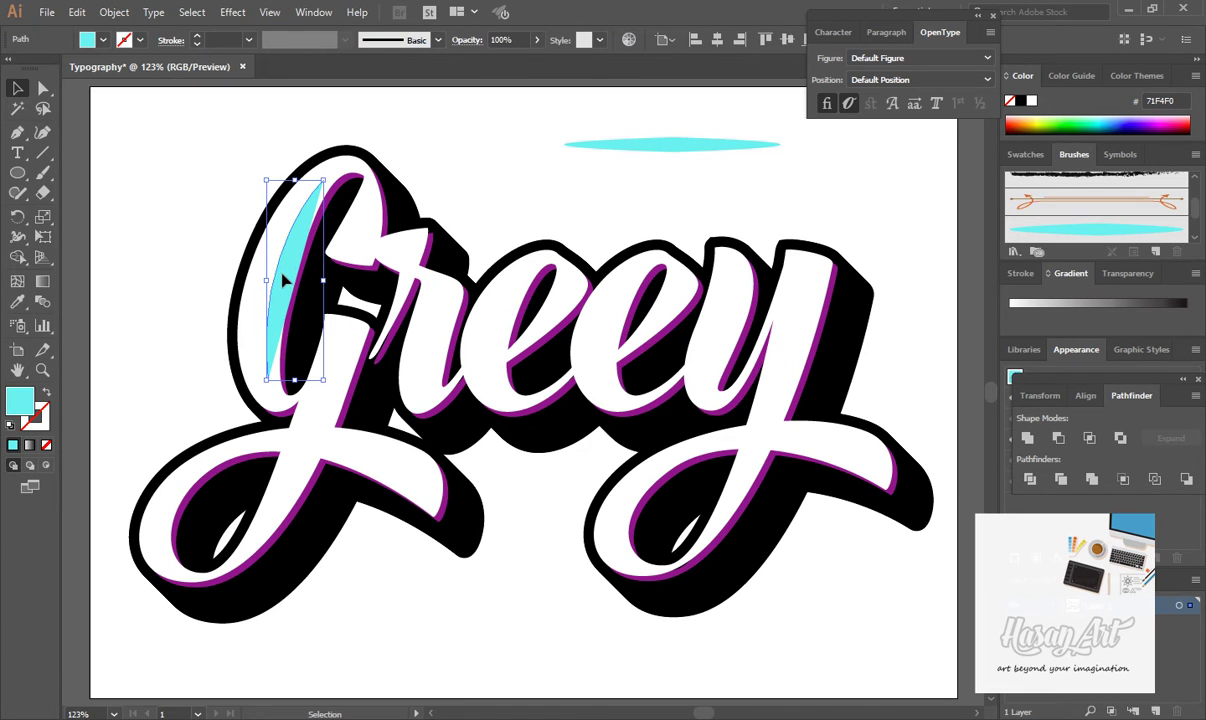
pyautogui.click(248, 40)
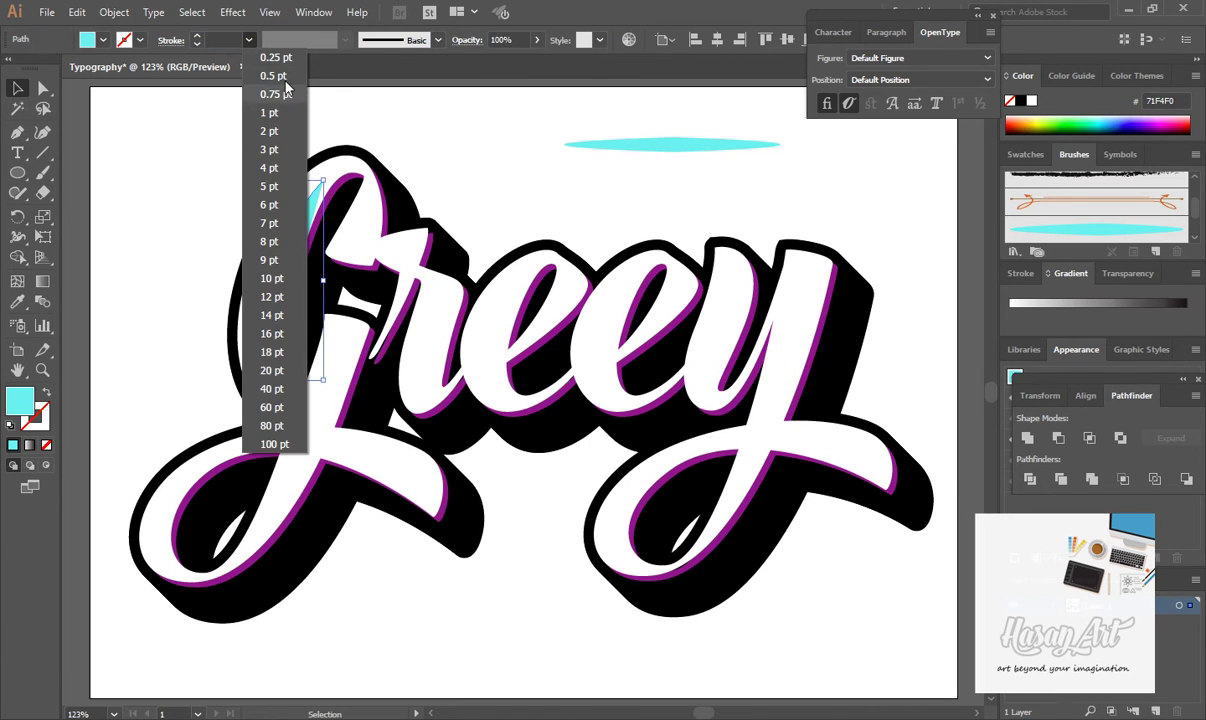
pyautogui.click(285, 80)
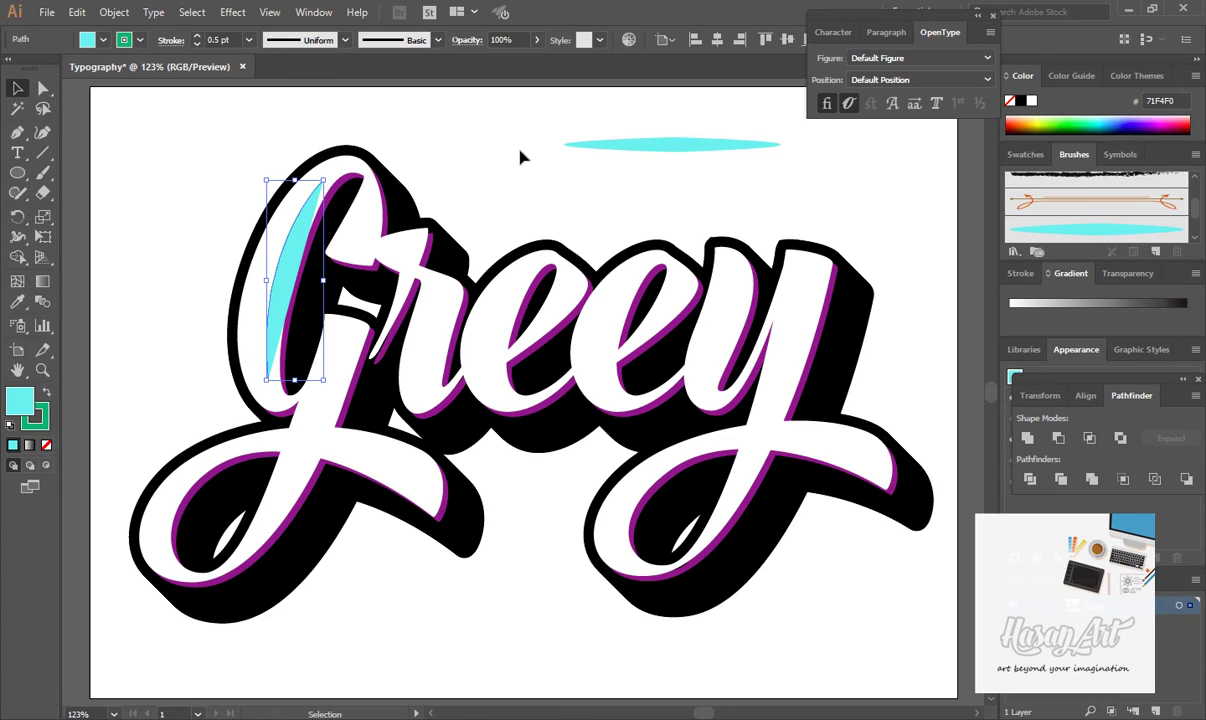
pyautogui.click(175, 338)
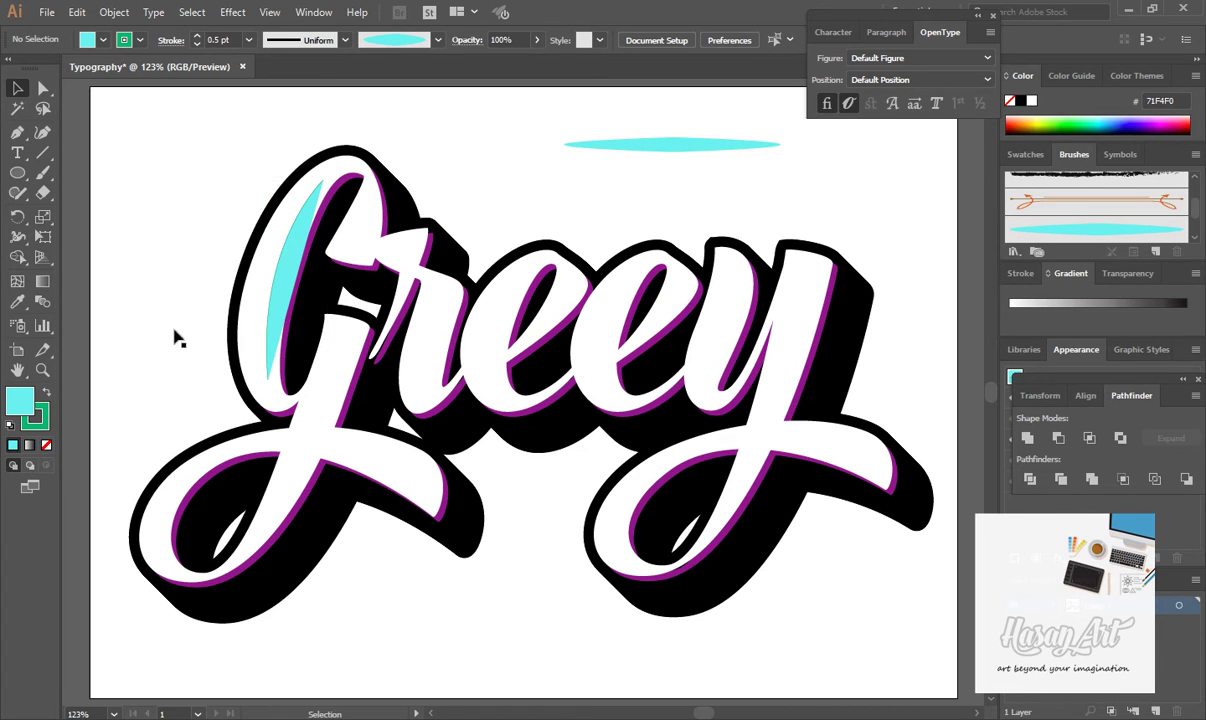
pyautogui.click(44, 393)
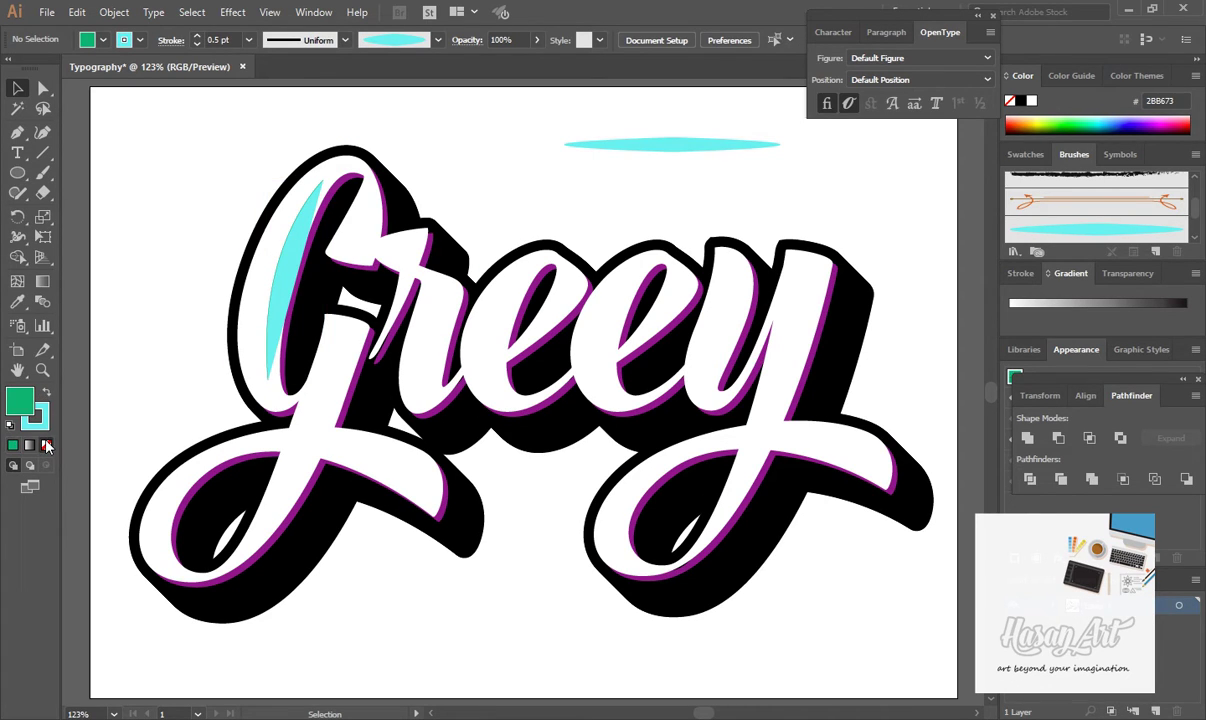
pyautogui.click(282, 245)
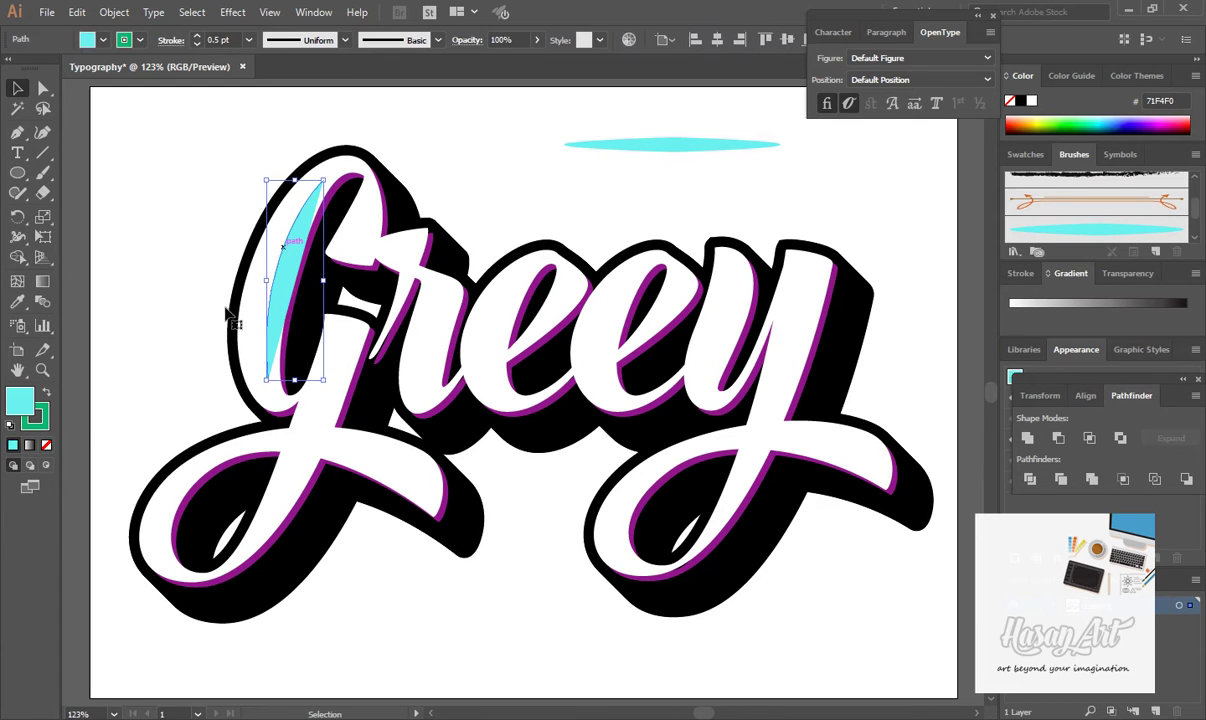
pyautogui.click(45, 446)
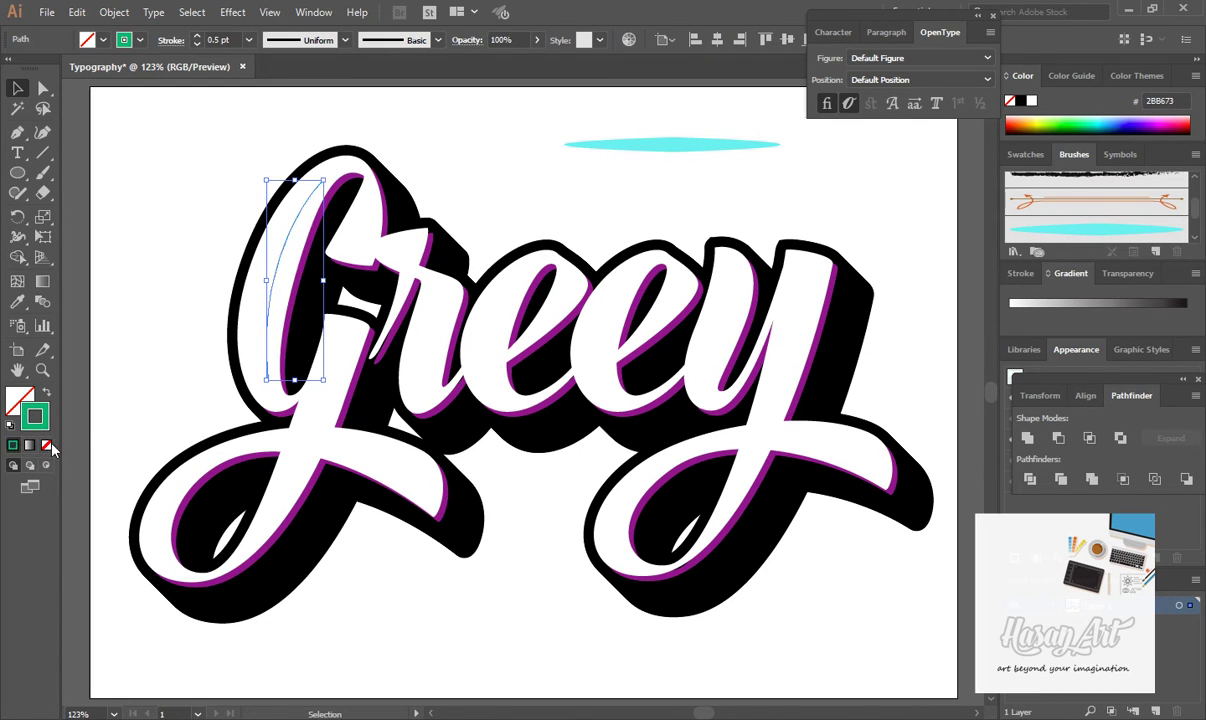
pyautogui.click(46, 446)
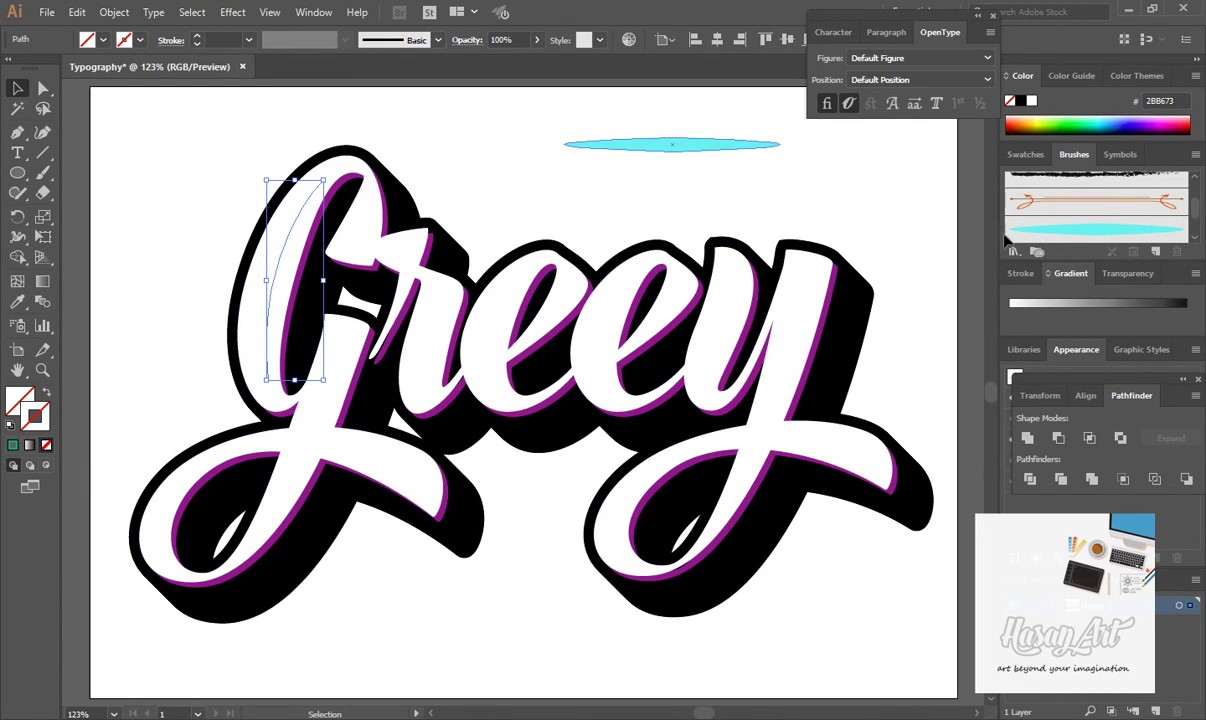
pyautogui.click(1115, 237)
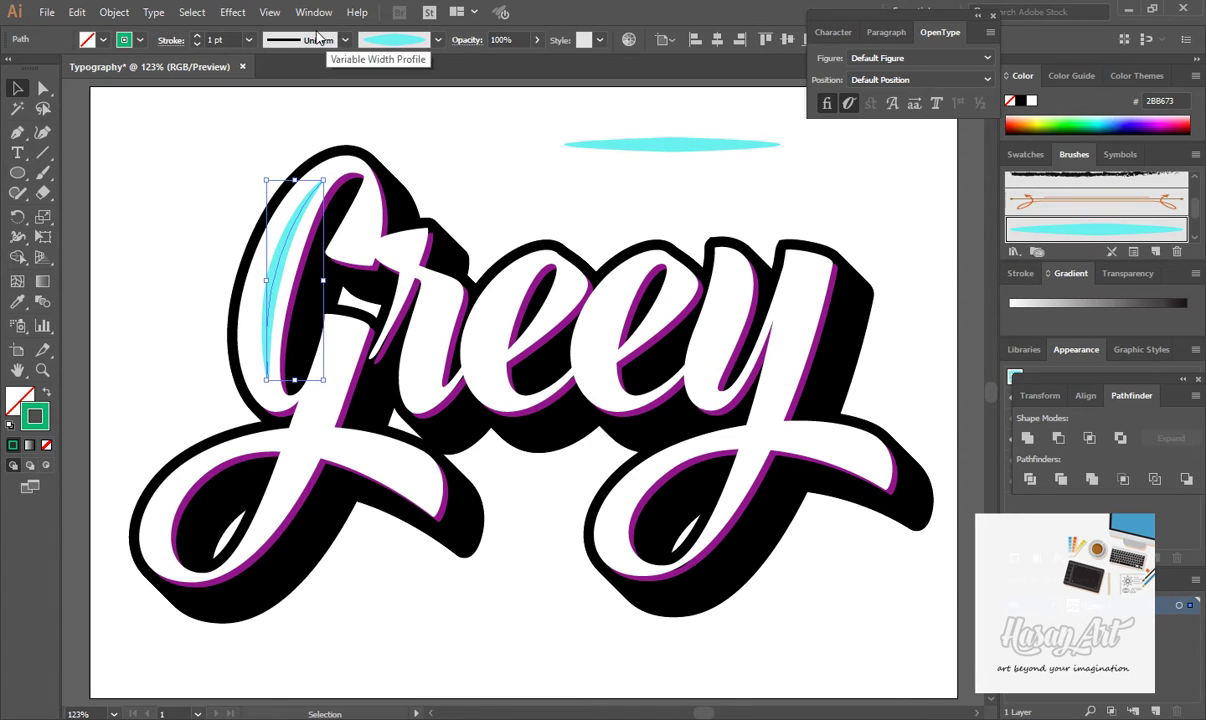
pyautogui.click(248, 40)
pyautogui.click(265, 76)
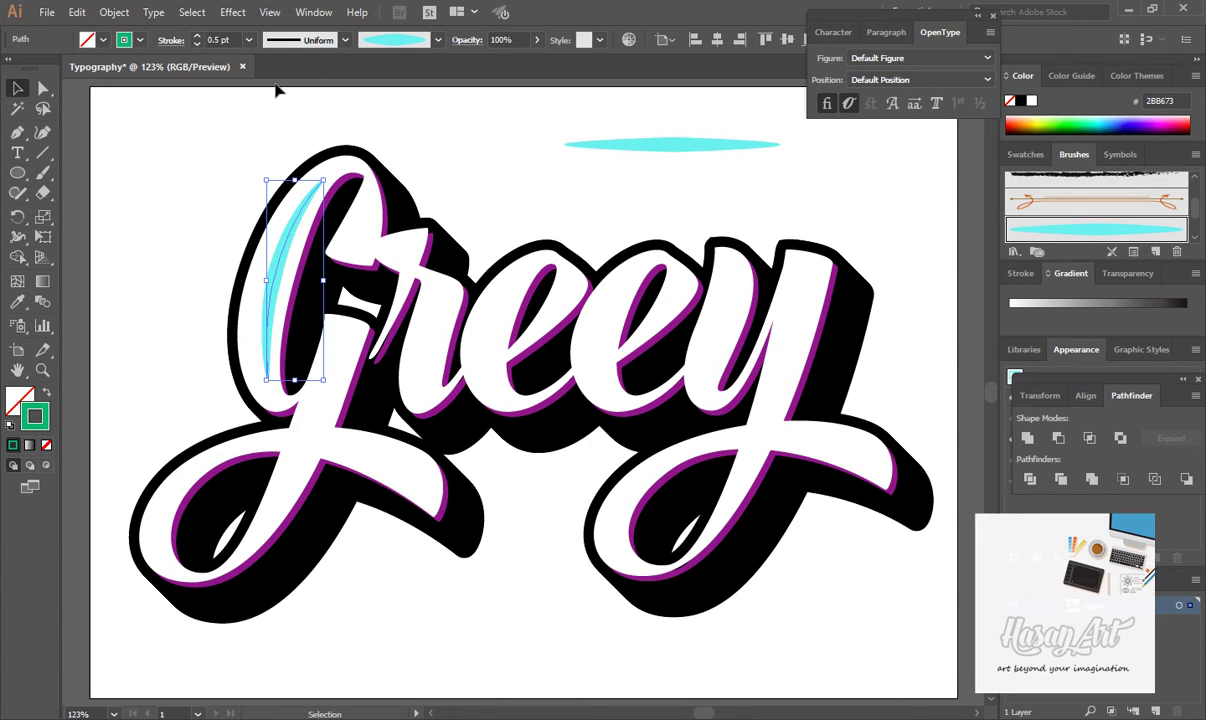
pyautogui.click(130, 240)
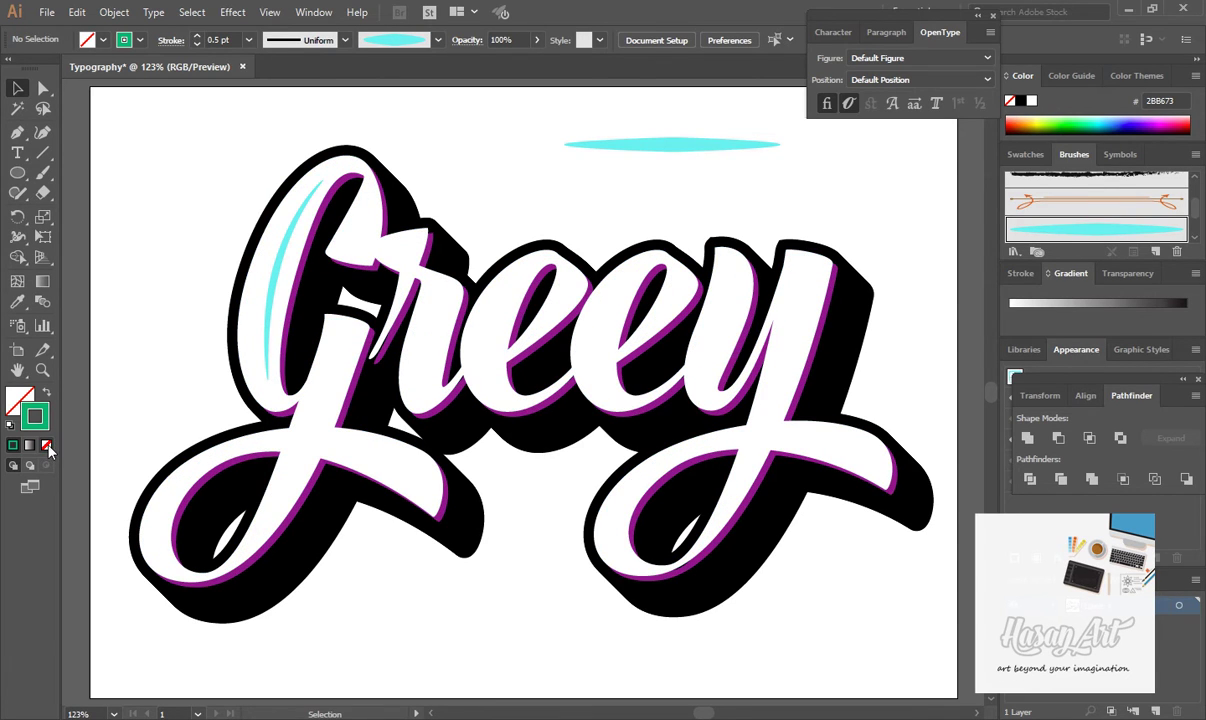
# - Draw a curved highlight line along the G's lower stroke
pyautogui.press('p')
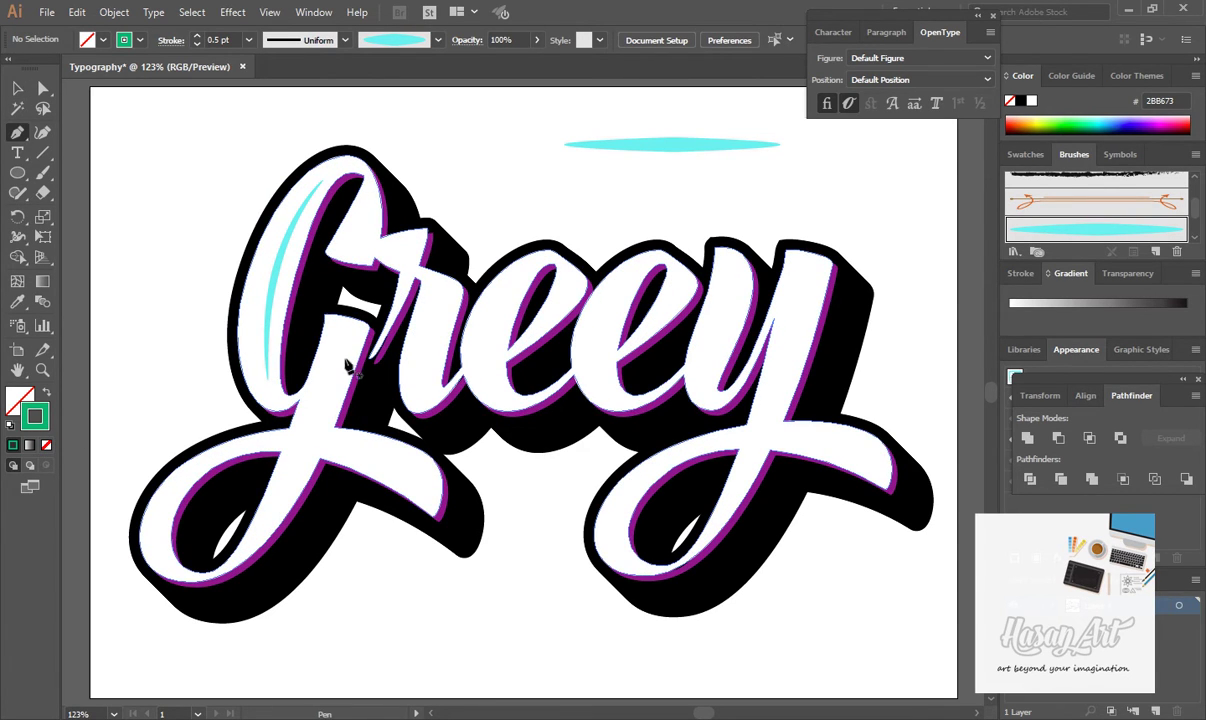
pyautogui.moveTo(260, 531)
pyautogui.mouseDown()
pyautogui.moveTo(196, 596)
pyautogui.moveTo(189, 627)
pyautogui.mouseUp()
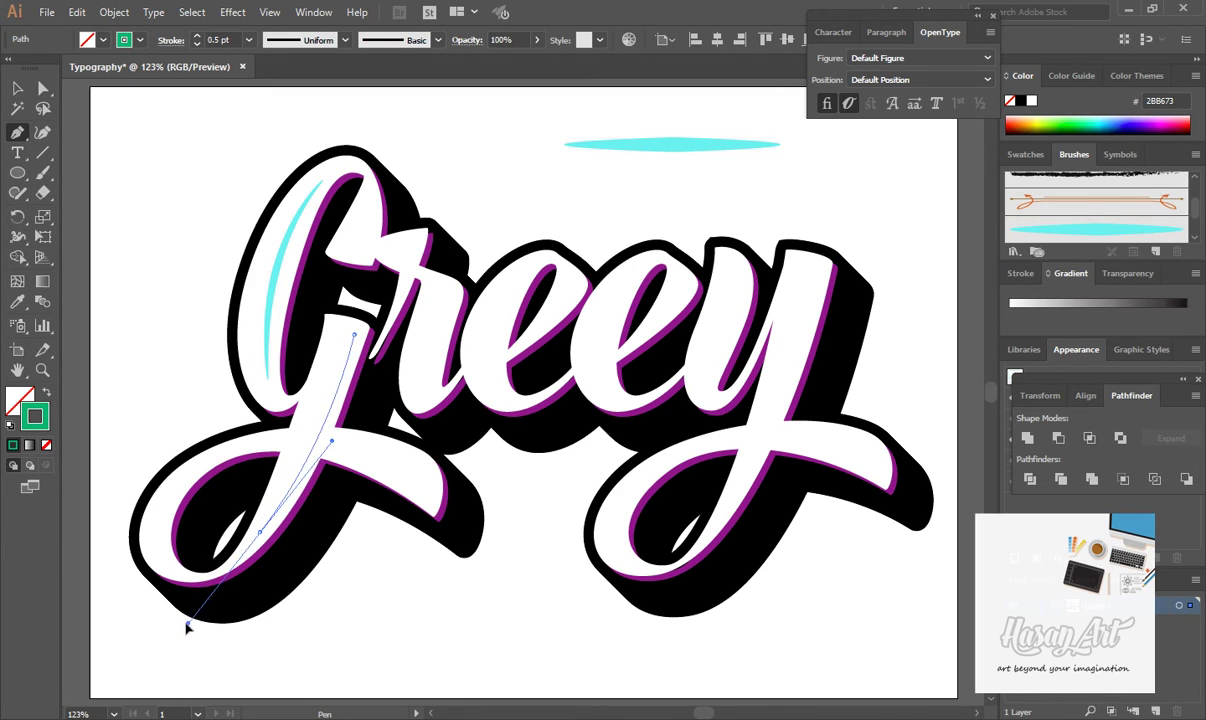
pyautogui.moveTo(189, 627); pyautogui.dragTo(191, 612)
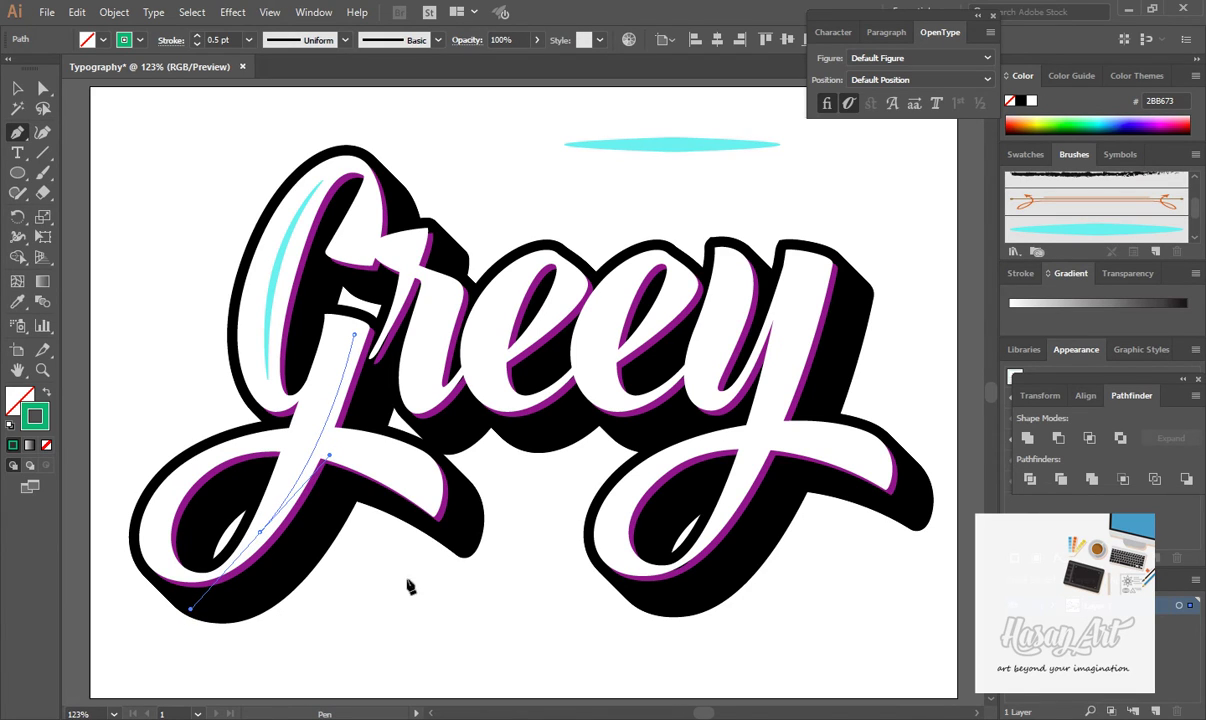
pyautogui.moveTo(344, 603); pyautogui.dragTo(348, 610)
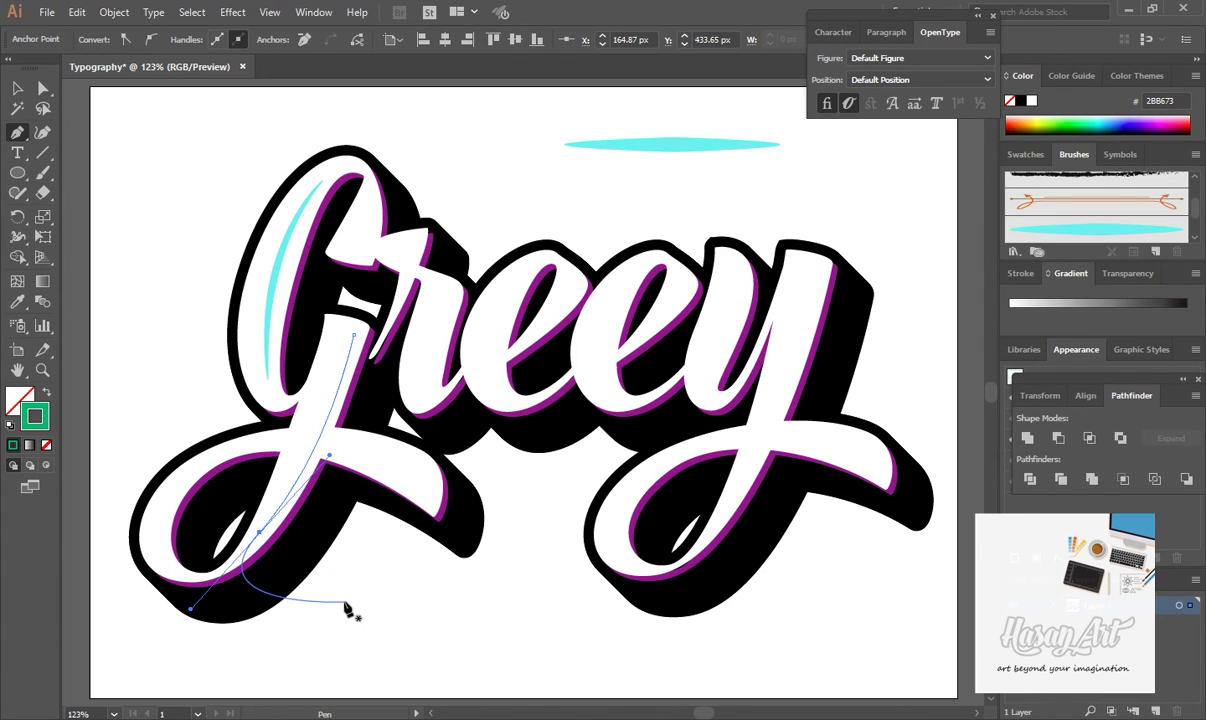
pyautogui.hotkey('ctrl', 'z')
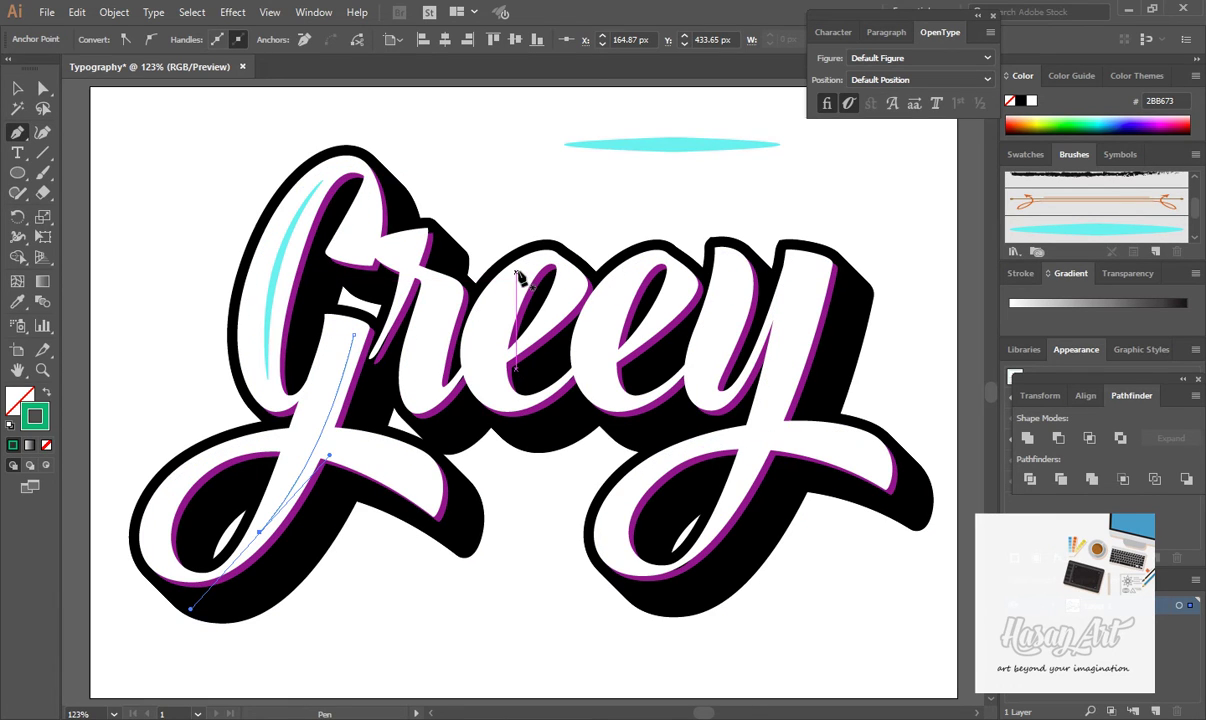
pyautogui.press('Escape')
# - Draw highlight curves inside the first and second e
pyautogui.moveTo(520, 270)
pyautogui.mouseDown()
pyautogui.moveTo(490, 385)
pyautogui.moveTo(498, 443)
pyautogui.mouseUp()
pyautogui.click(488, 379)
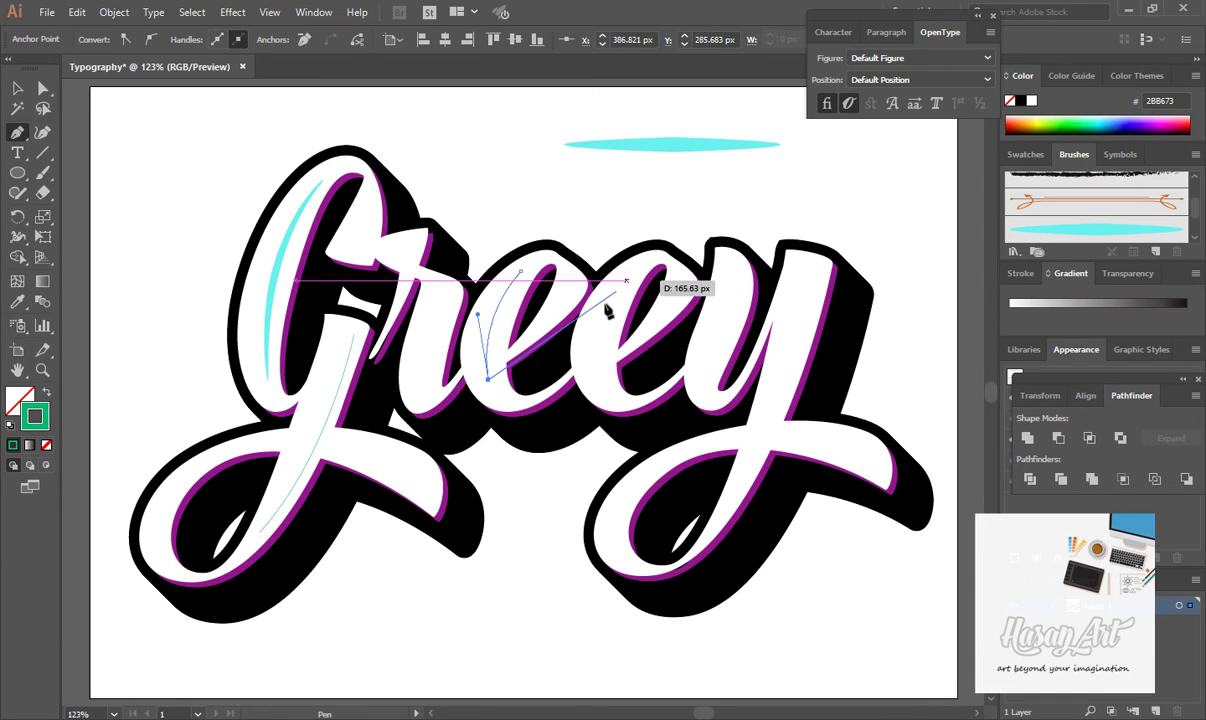
pyautogui.press('Escape')
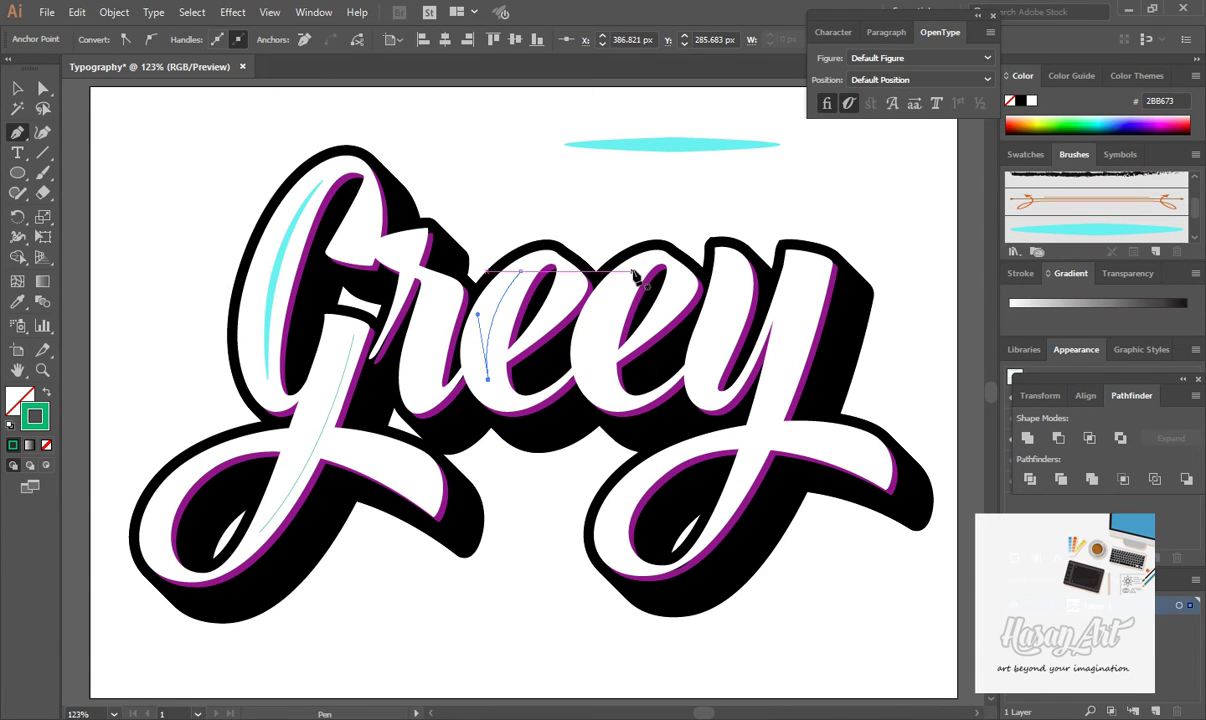
pyautogui.moveTo(632, 271)
pyautogui.mouseDown()
pyautogui.moveTo(592, 385)
pyautogui.moveTo(606, 451)
pyautogui.moveTo(600, 443)
pyautogui.mouseUp()
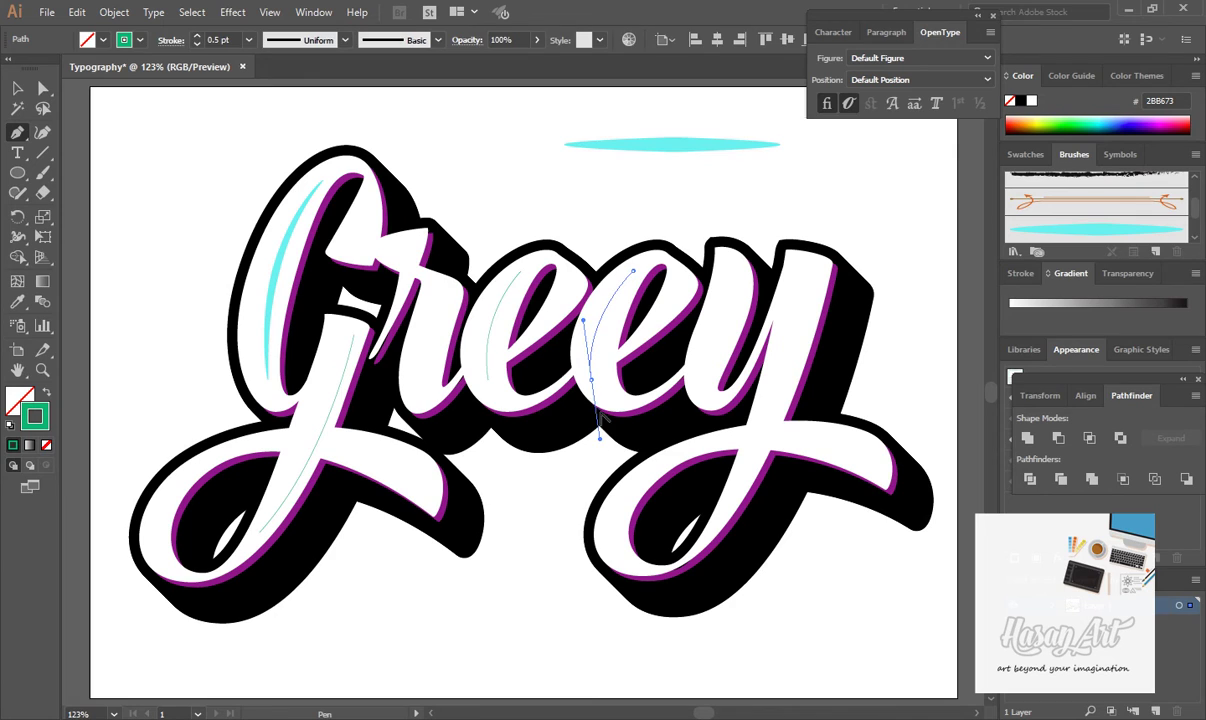
pyautogui.moveTo(591, 379)
pyautogui.mouseDown()
pyautogui.moveTo(825, 298)
pyautogui.moveTo(760, 393)
pyautogui.mouseUp()
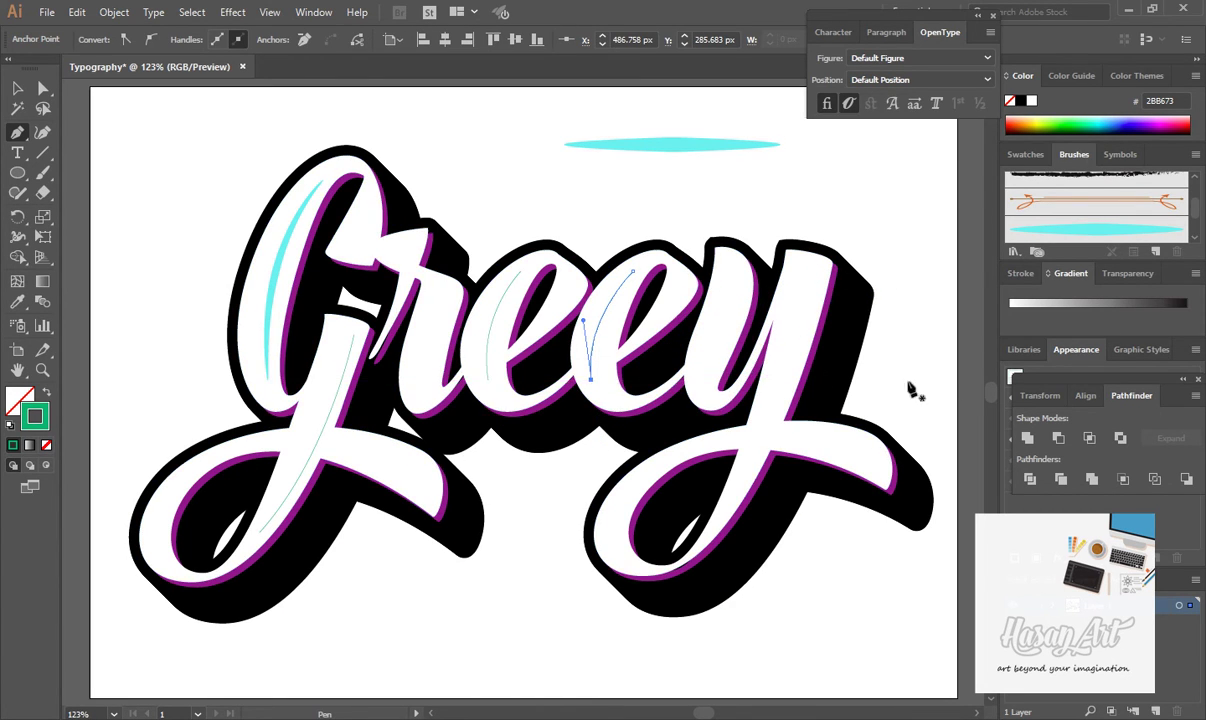
# - Trace highlight paths down the y's stem and left arm, then select a path
pyautogui.click(810, 271)
pyautogui.moveTo(747, 468); pyautogui.dragTo(772, 397)
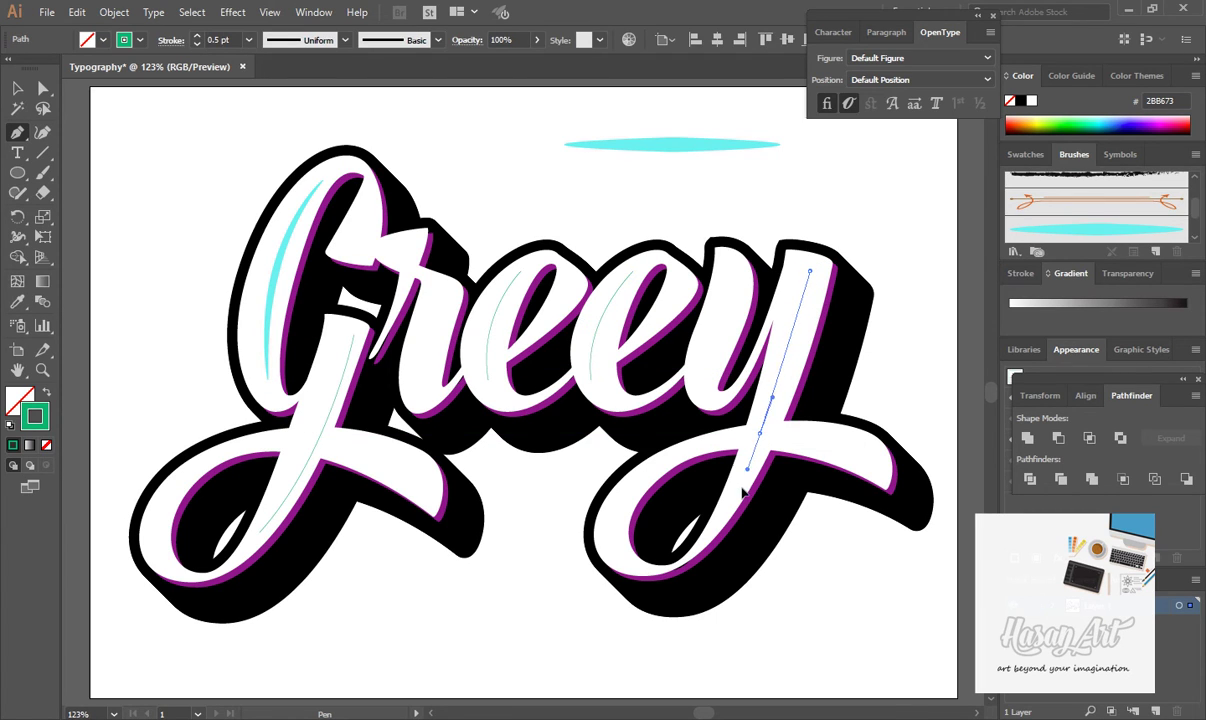
pyautogui.moveTo(742, 492); pyautogui.dragTo(700, 537)
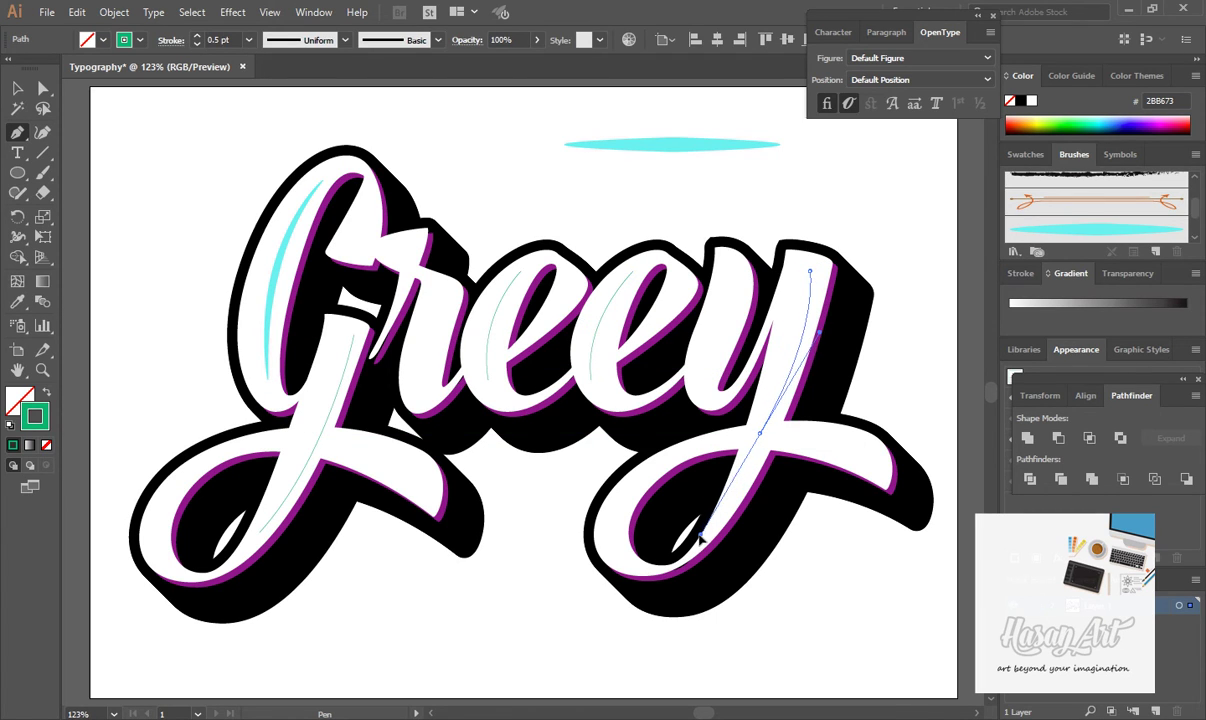
pyautogui.moveTo(760, 433); pyautogui.dragTo(768, 472)
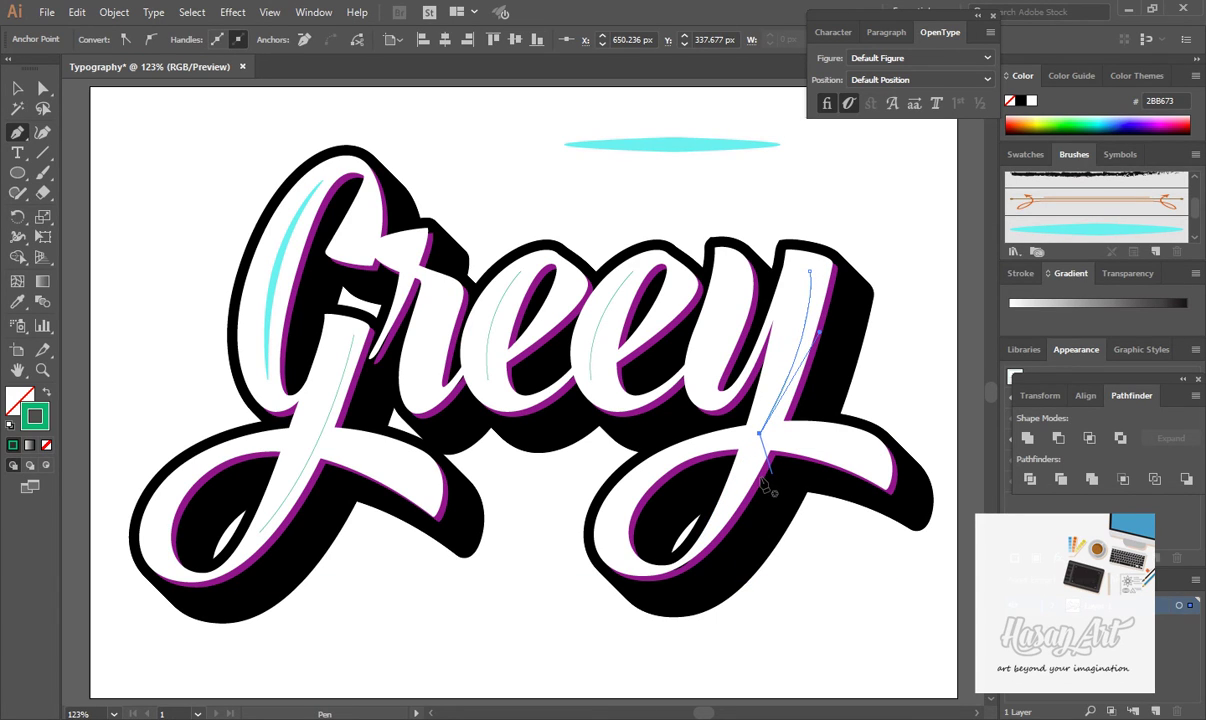
pyautogui.hotkey('ctrl', 'z')
pyautogui.moveTo(681, 410); pyautogui.dragTo(678, 424)
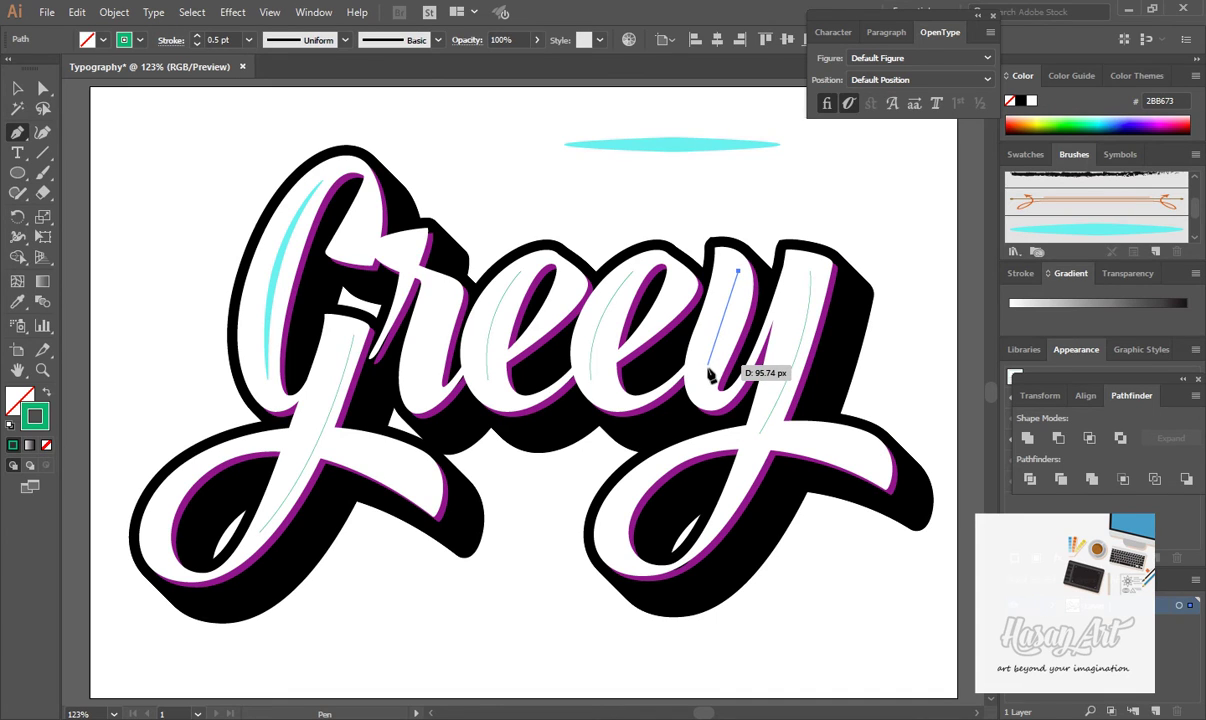
pyautogui.hotkey('ctrl', 'z')
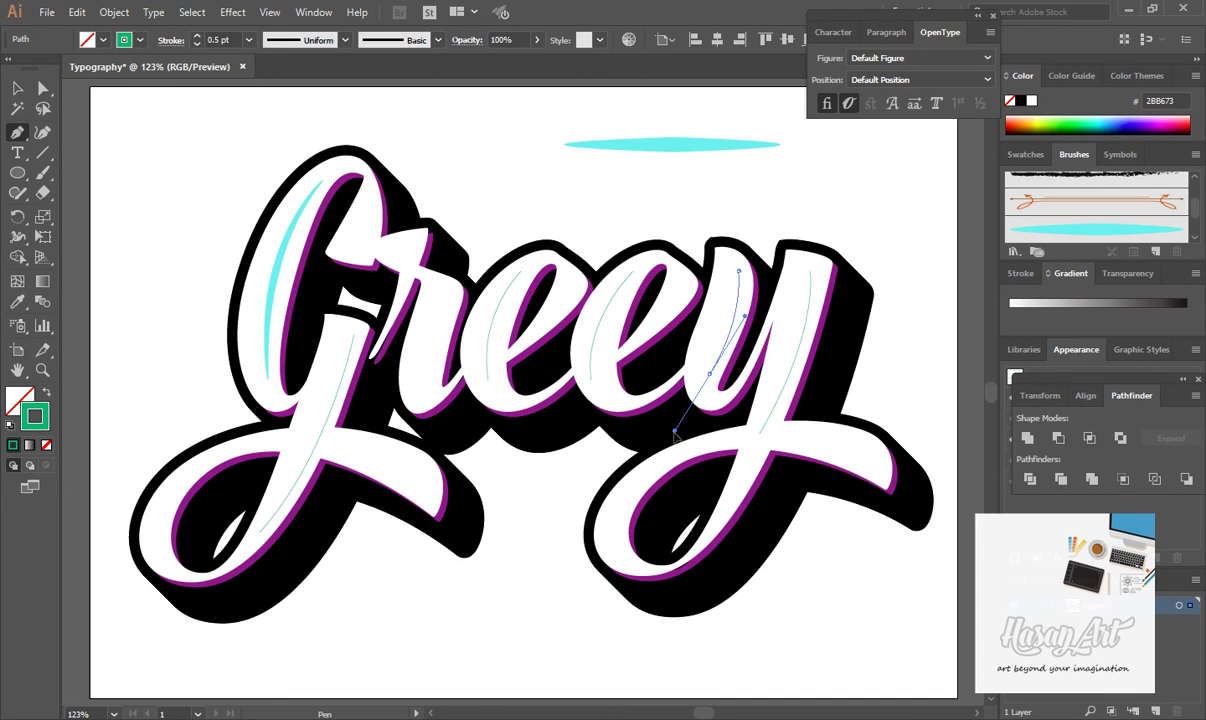
pyautogui.click(709, 373)
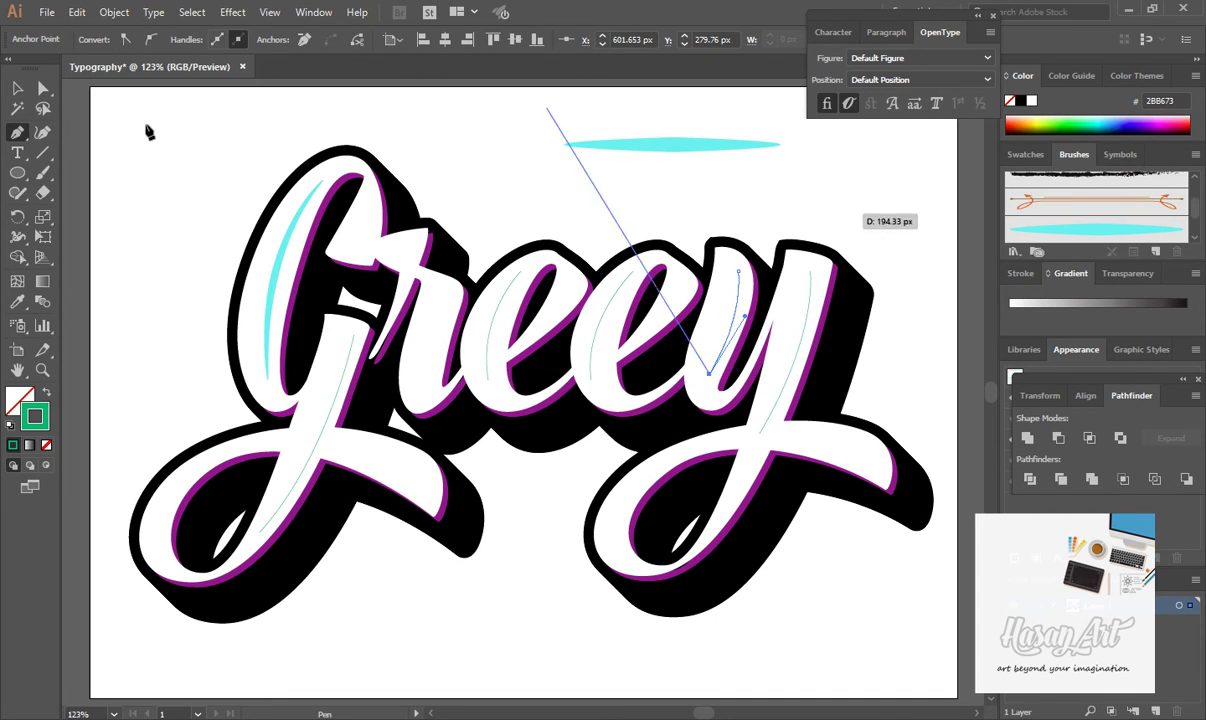
pyautogui.press('Escape')
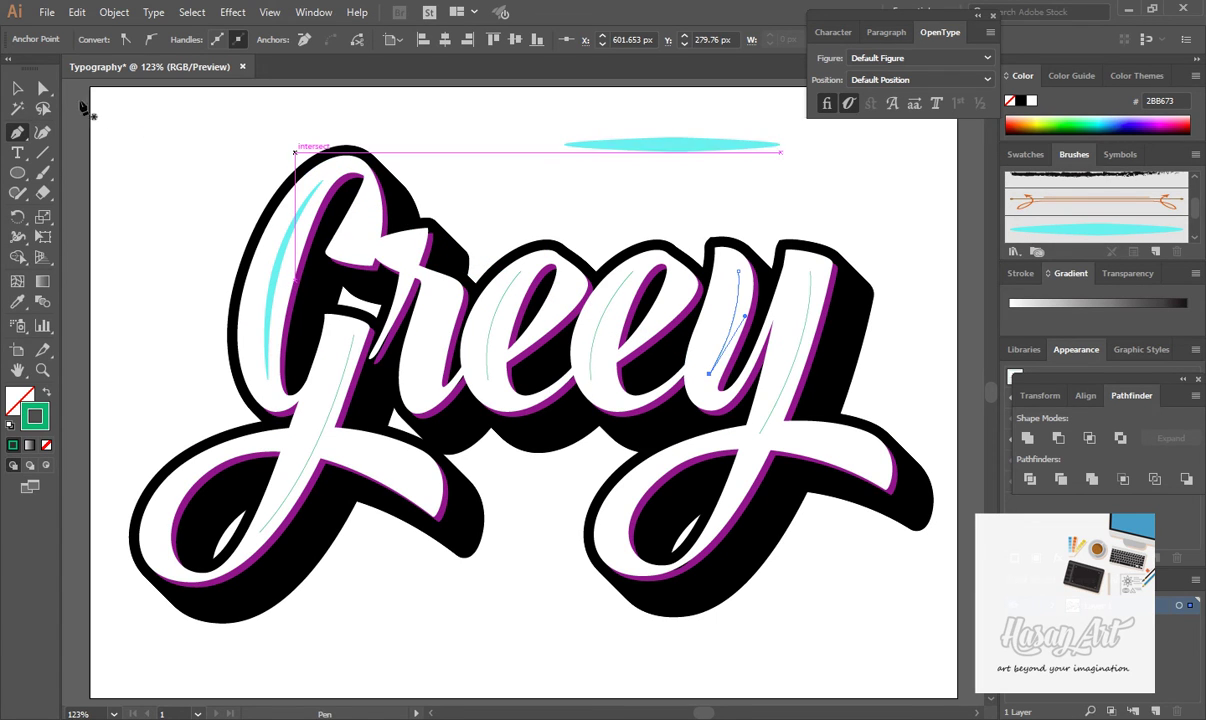
pyautogui.press('v')
pyautogui.click(733, 290)
# - Select all paths with the same stroke colour and apply the cyan brush at 0.5 pt
pyautogui.click(192, 12)
pyautogui.moveTo(214, 172)
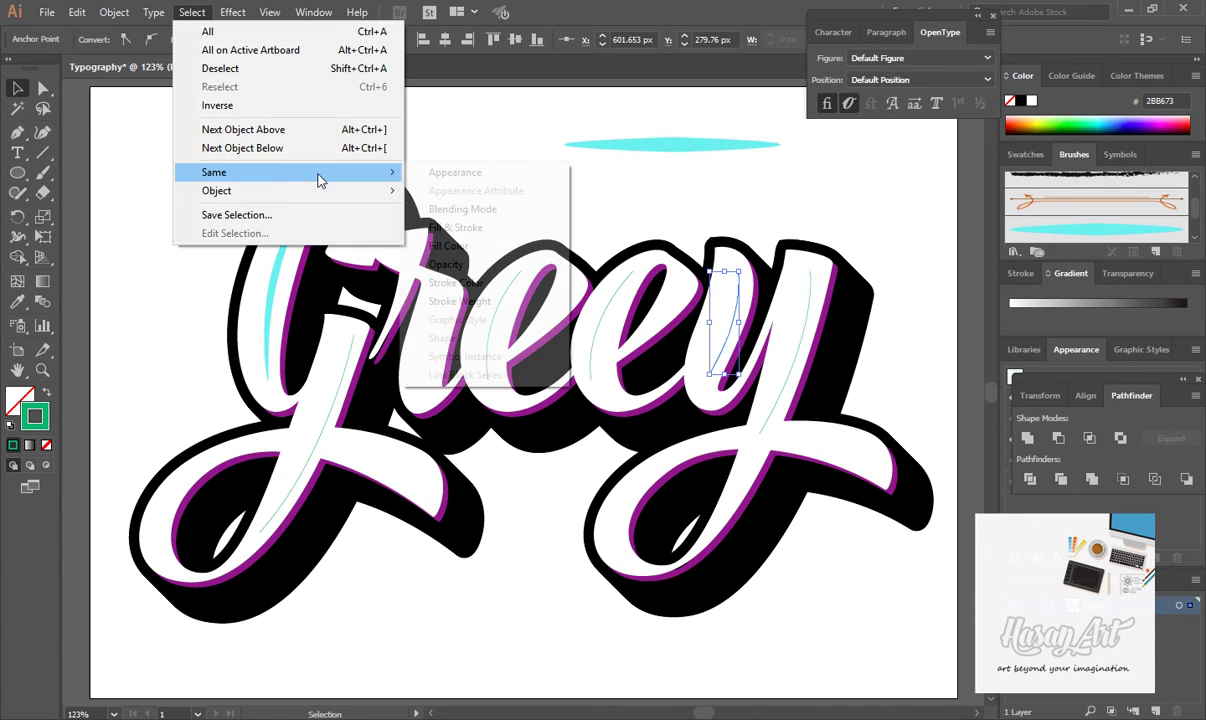
pyautogui.click(506, 290)
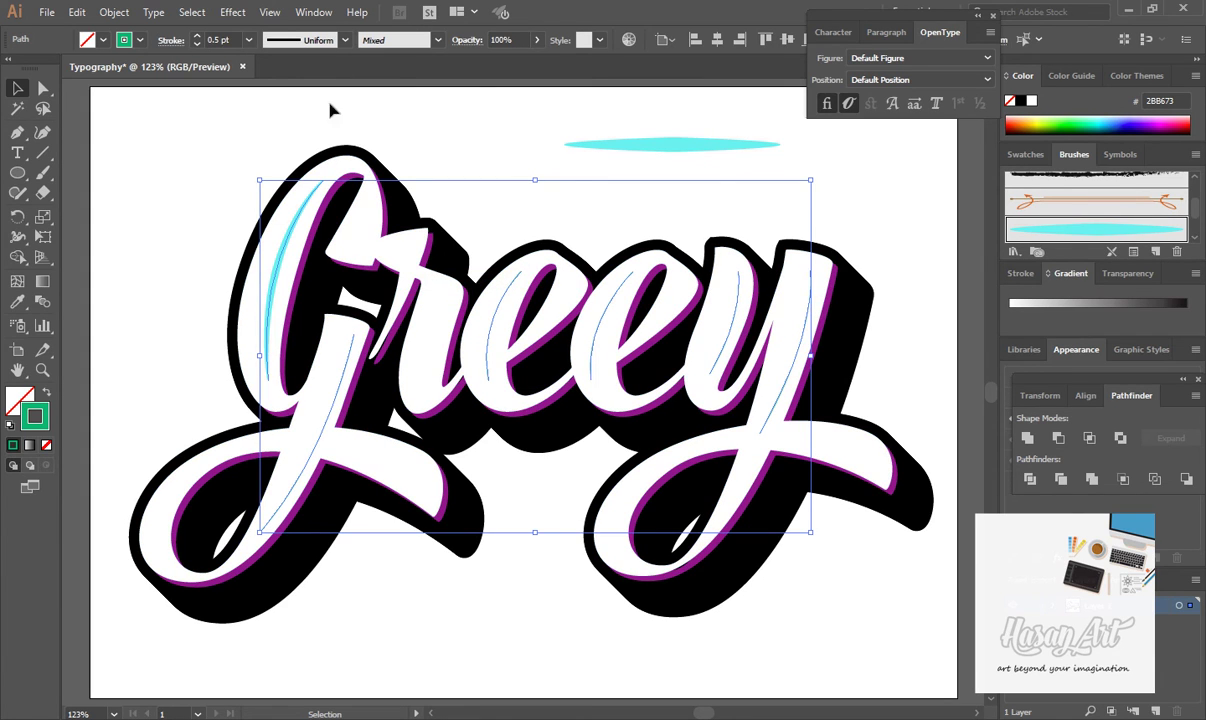
pyautogui.click(1027, 233)
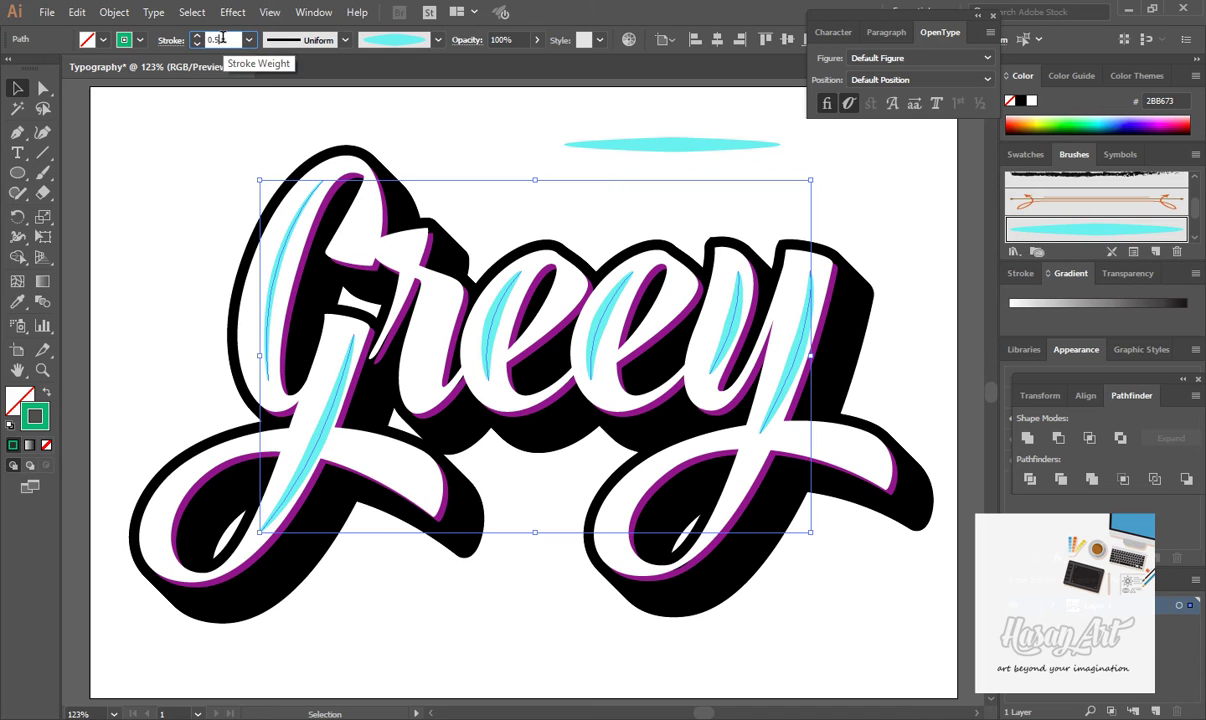
pyautogui.press('Return')
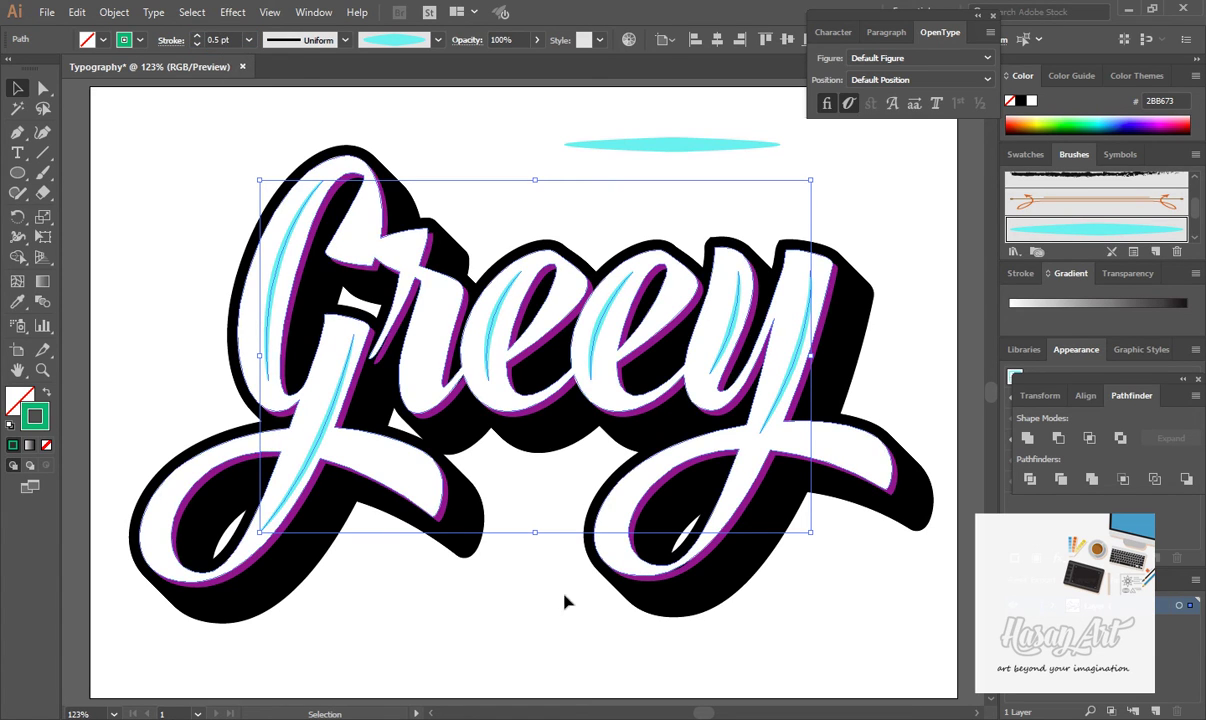
pyautogui.click(800, 637)
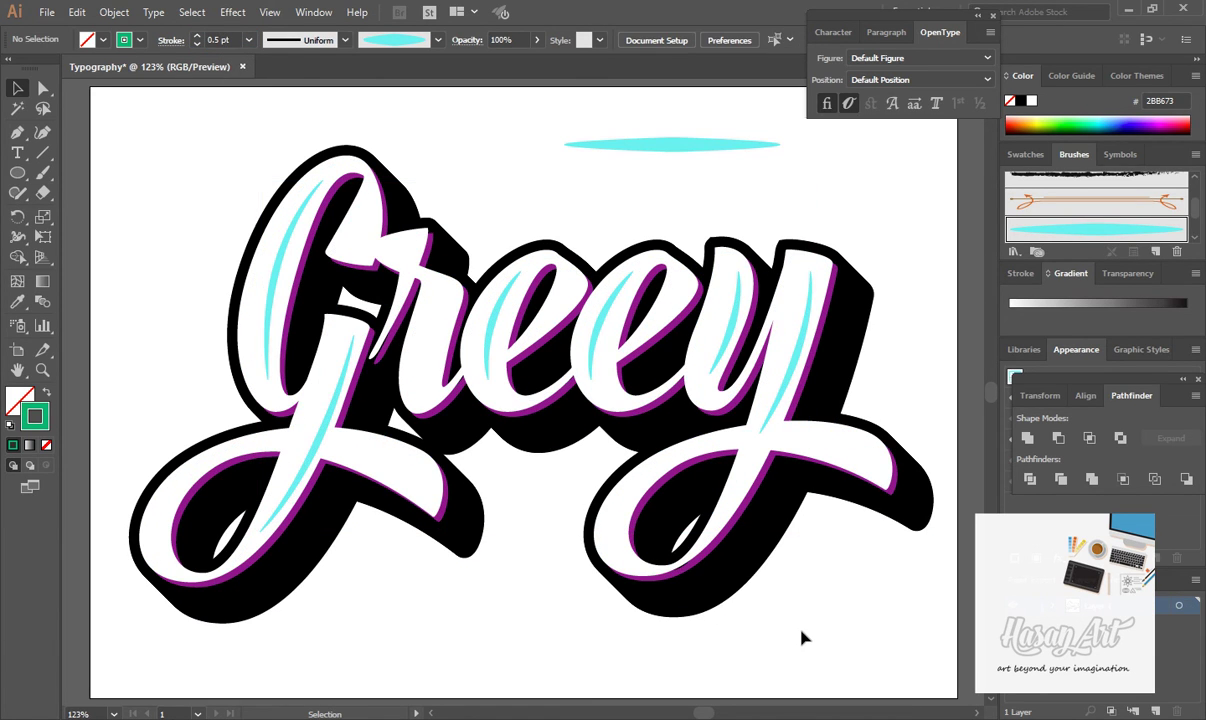
# - Draw a curve inside the y's lower loop and give it the cyan brush at 0.5 pt
pyautogui.press('p')
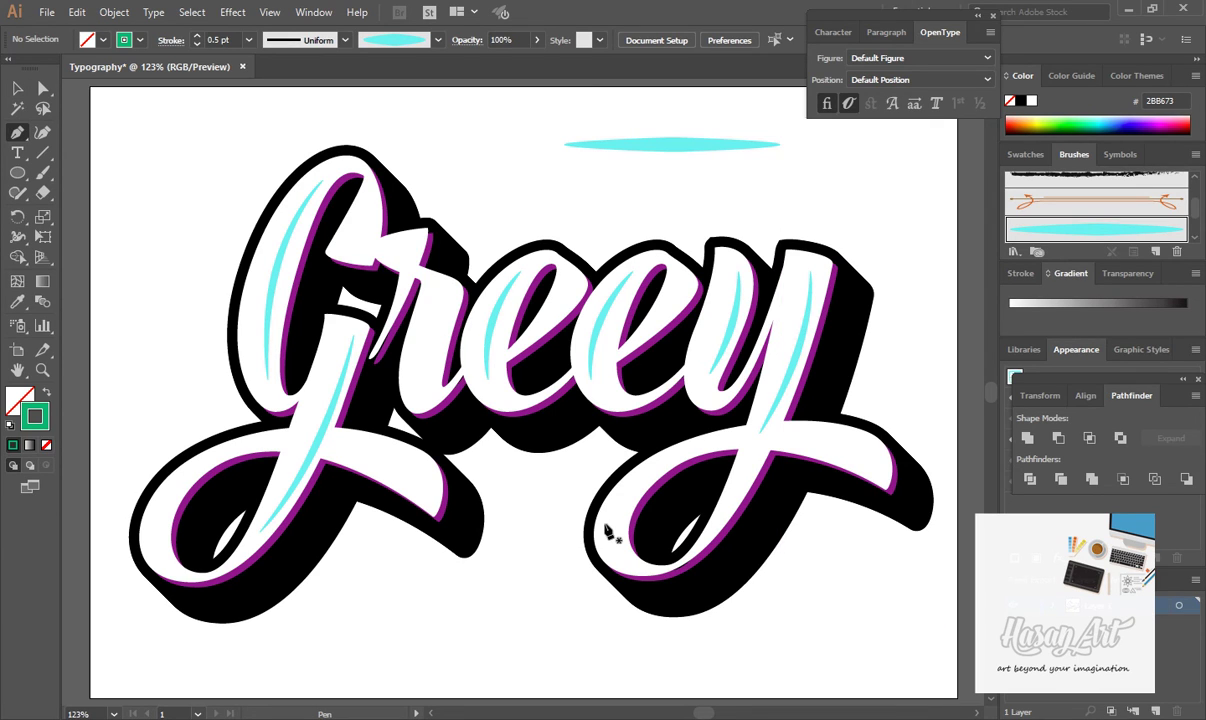
pyautogui.click(611, 527)
pyautogui.moveTo(731, 437); pyautogui.dragTo(850, 408)
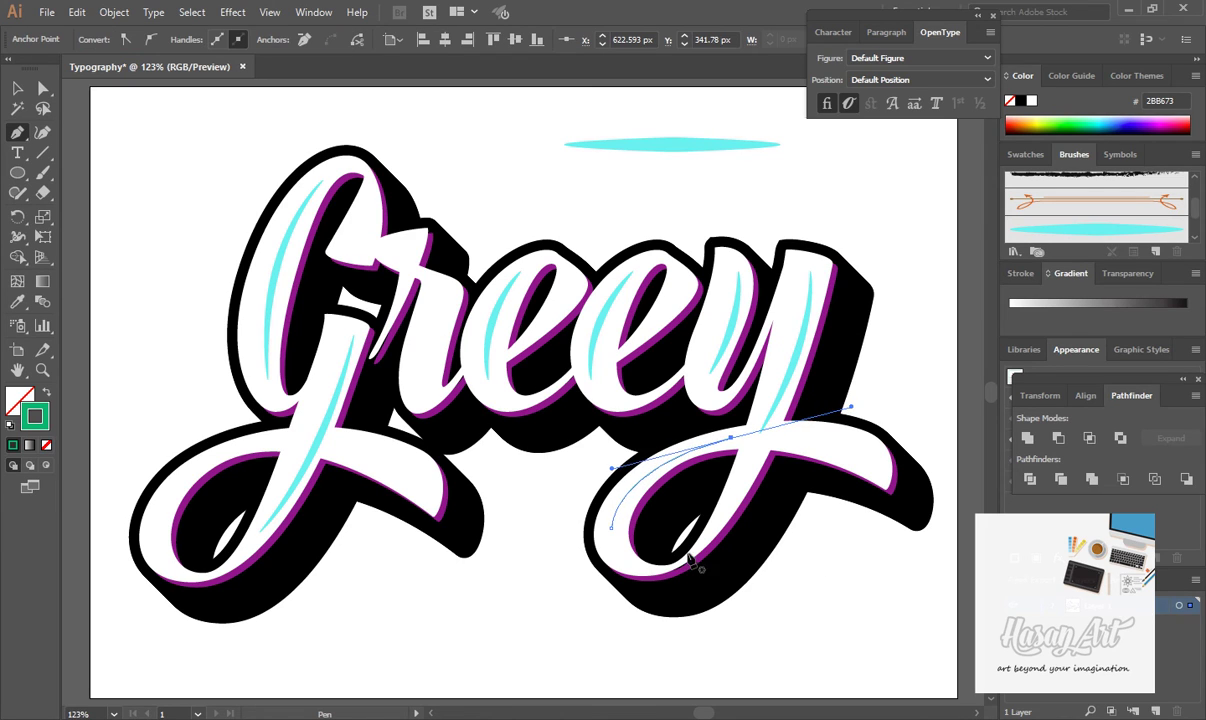
pyautogui.press('v')
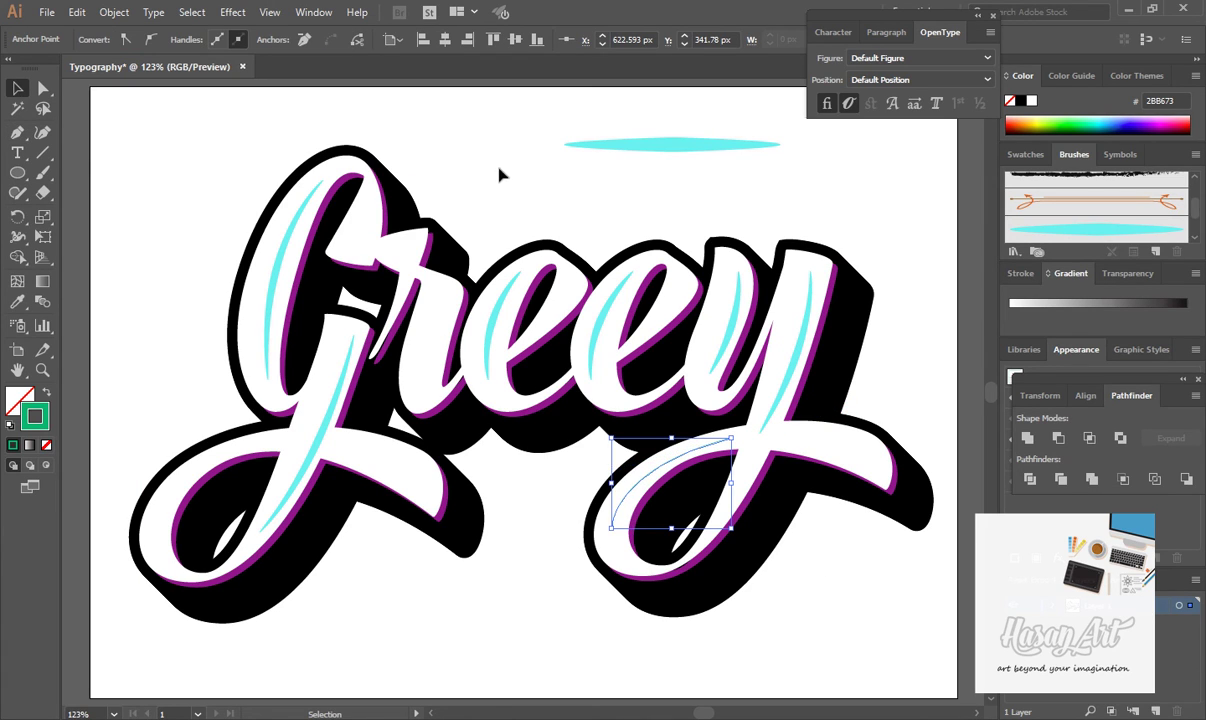
pyautogui.click(680, 527)
pyautogui.click(630, 478)
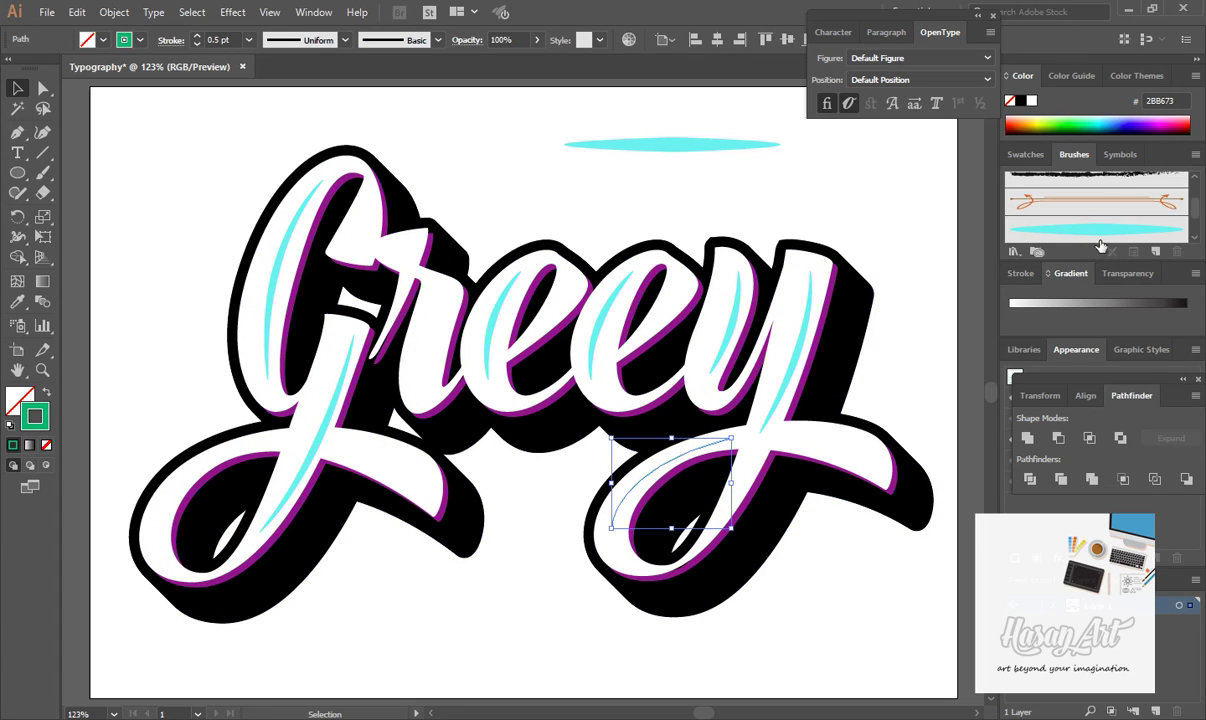
pyautogui.click(1101, 243)
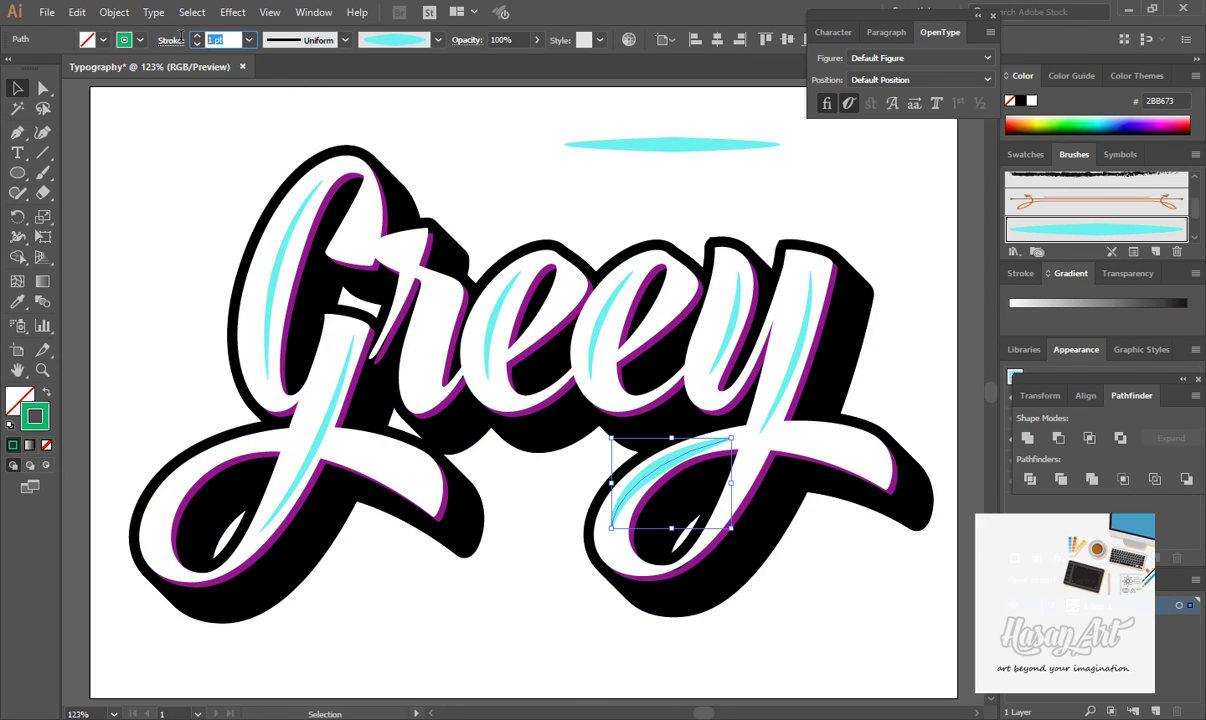
pyautogui.write('.5')
pyautogui.press('Return')
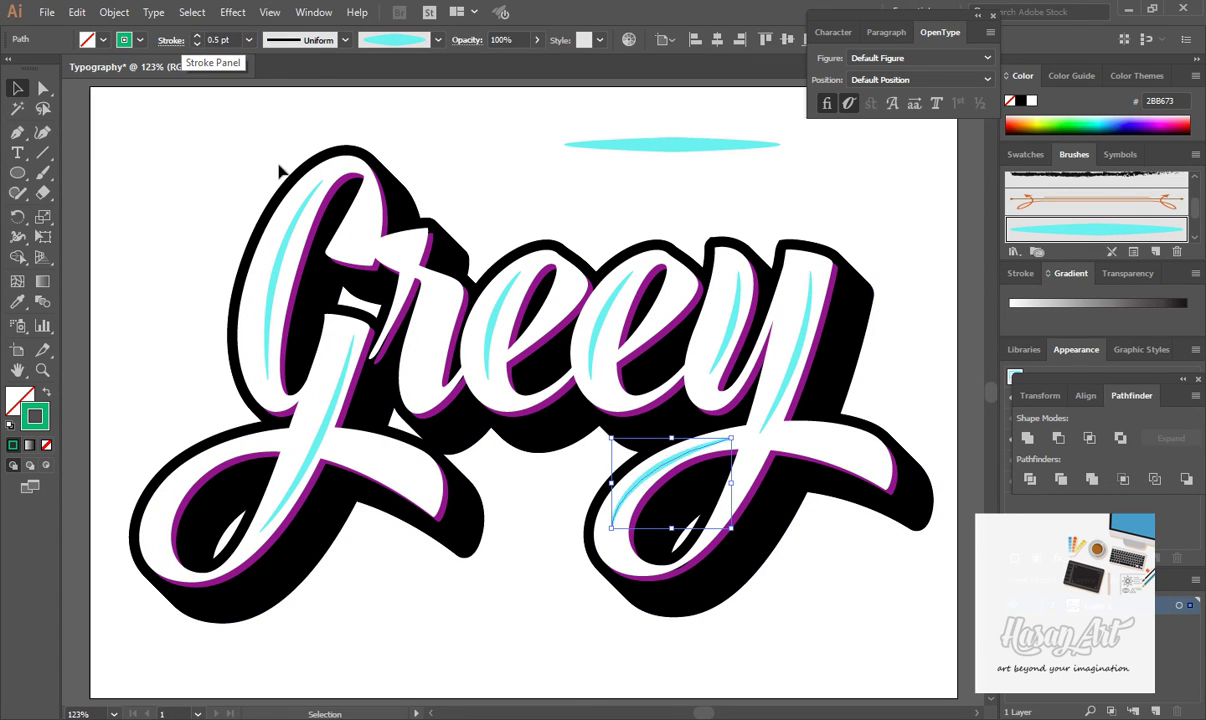
pyautogui.click(510, 637)
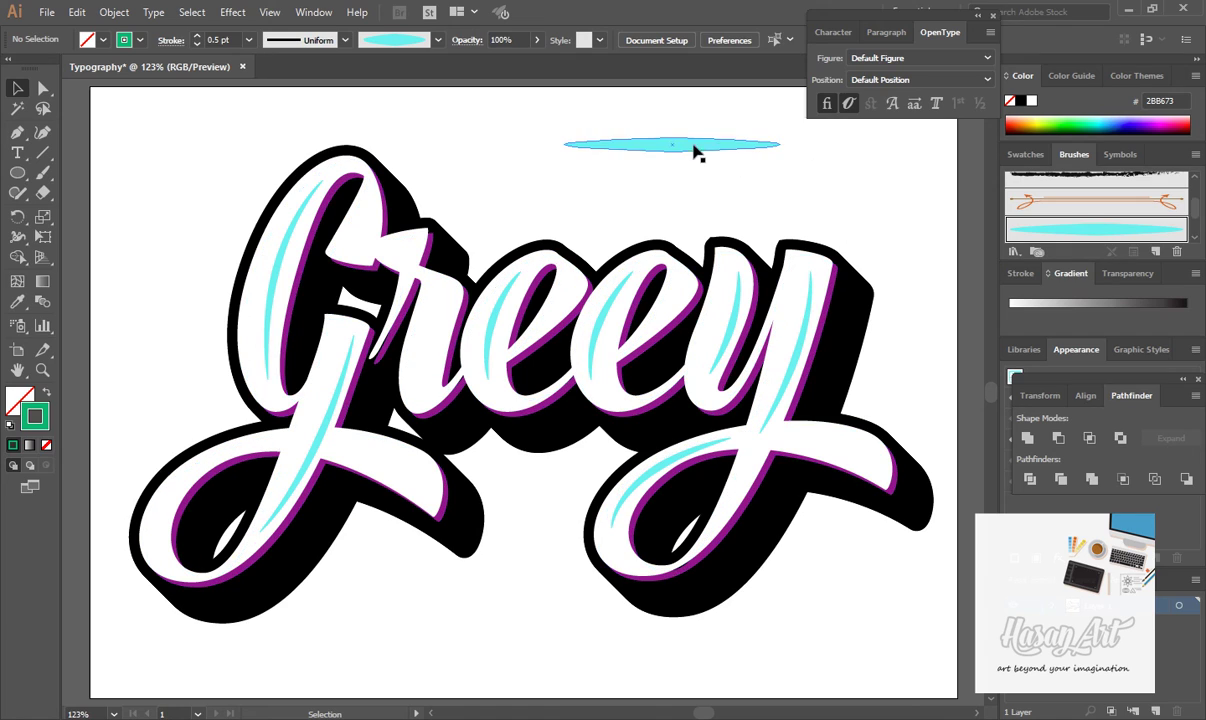
# - Delete the spare cyan ellipse and draw a cyan rectangle covering the artboard
pyautogui.press('Delete')
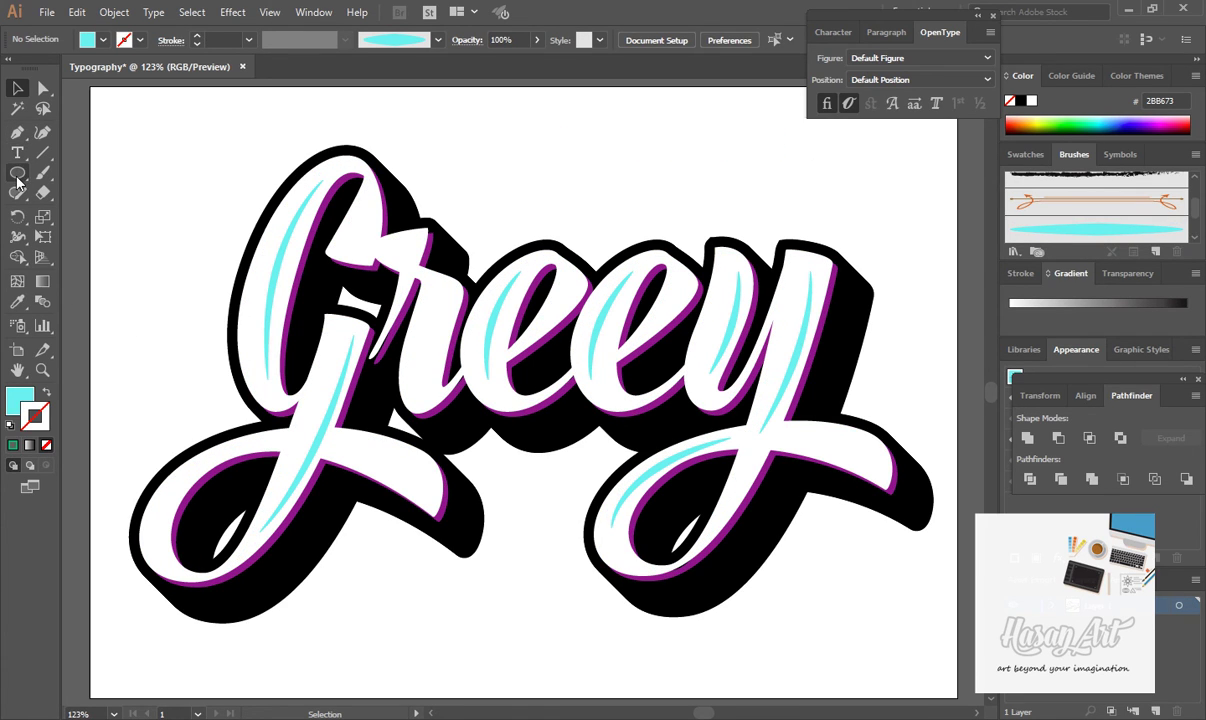
pyautogui.moveTo(17, 176); pyautogui.dragTo(88, 172)
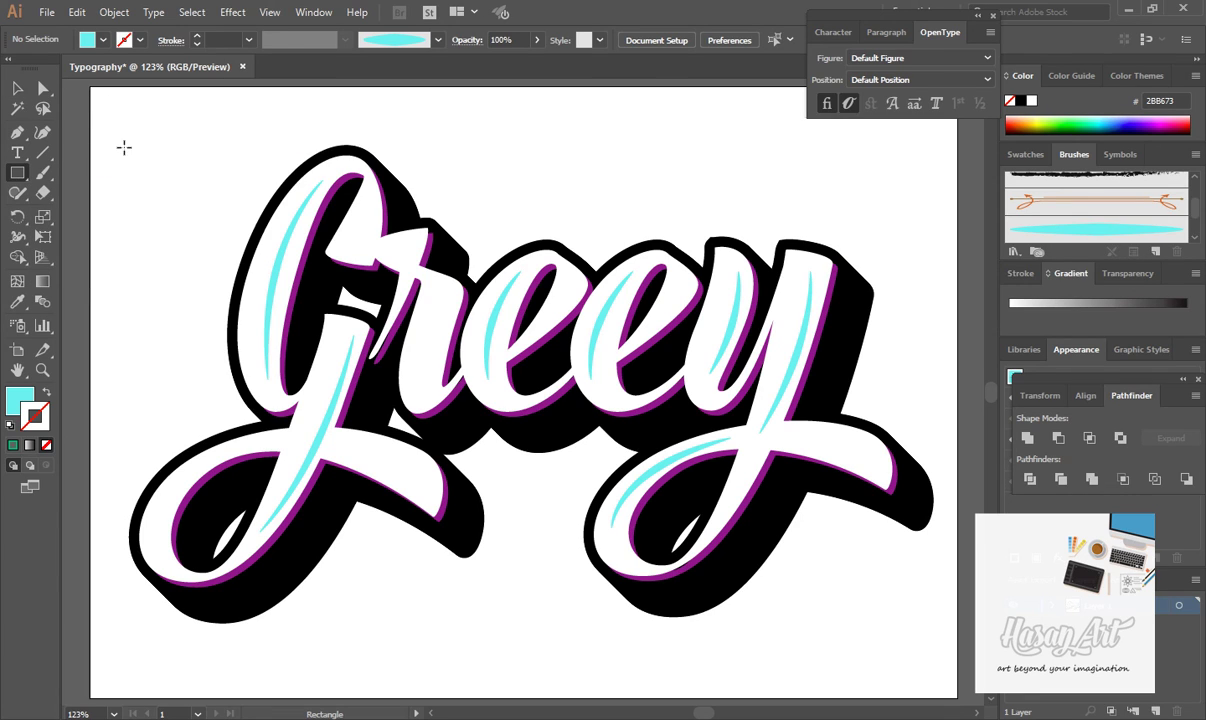
pyautogui.moveTo(108, 107)
pyautogui.mouseDown()
pyautogui.moveTo(946, 648)
pyautogui.moveTo(946, 674)
pyautogui.mouseUp()
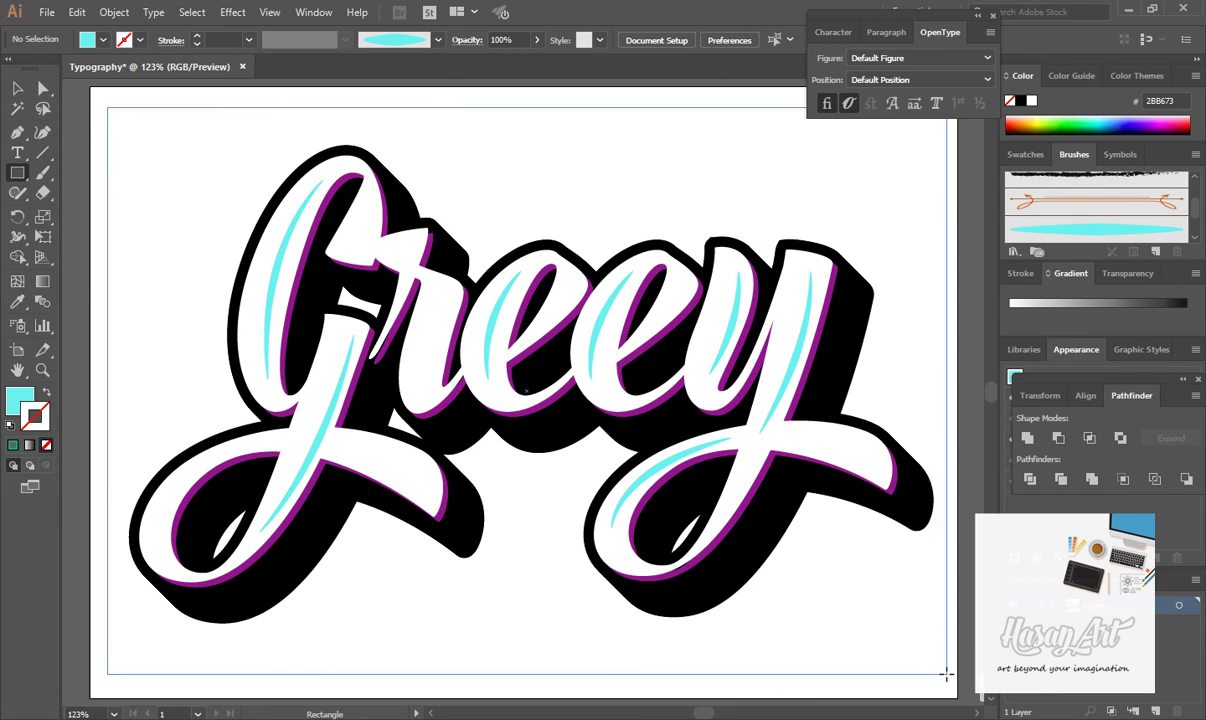
pyautogui.keyDown('ctrl'); pyautogui.click(103, 375); pyautogui.keyUp('ctrl')
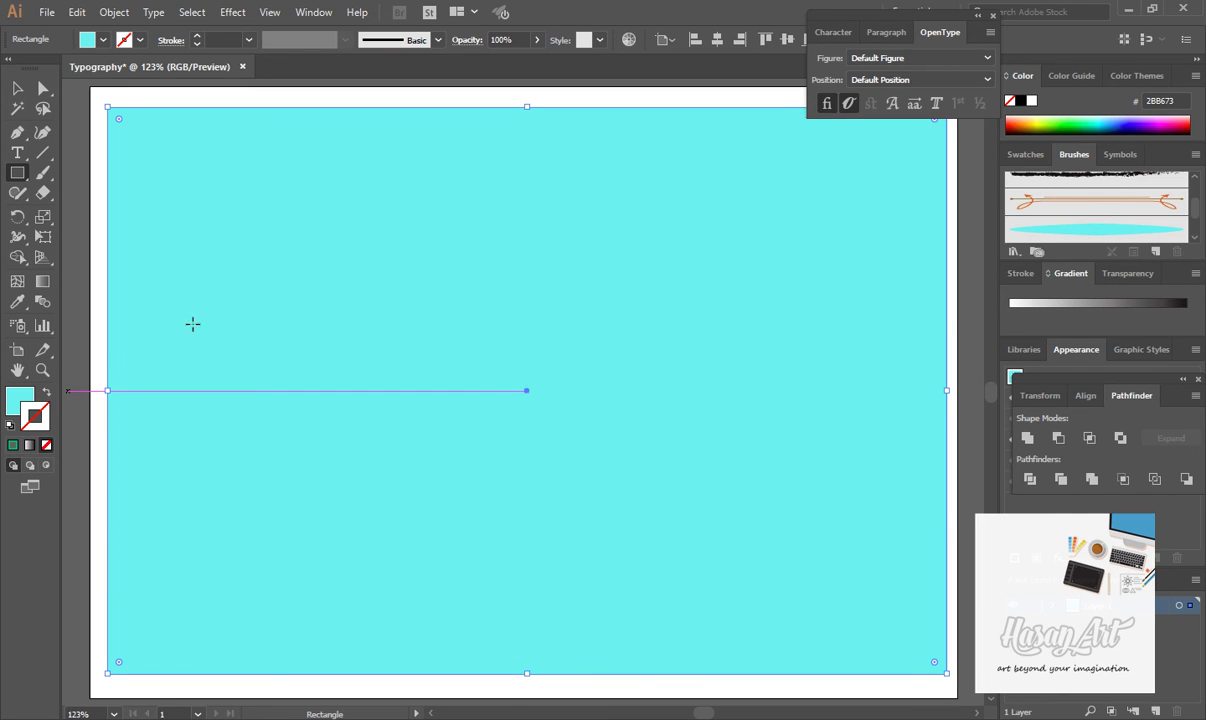
# - Send the rectangle behind the lettering, deselect, and hide all panels
pyautogui.click(17, 88)
pyautogui.rightClick(313, 193)
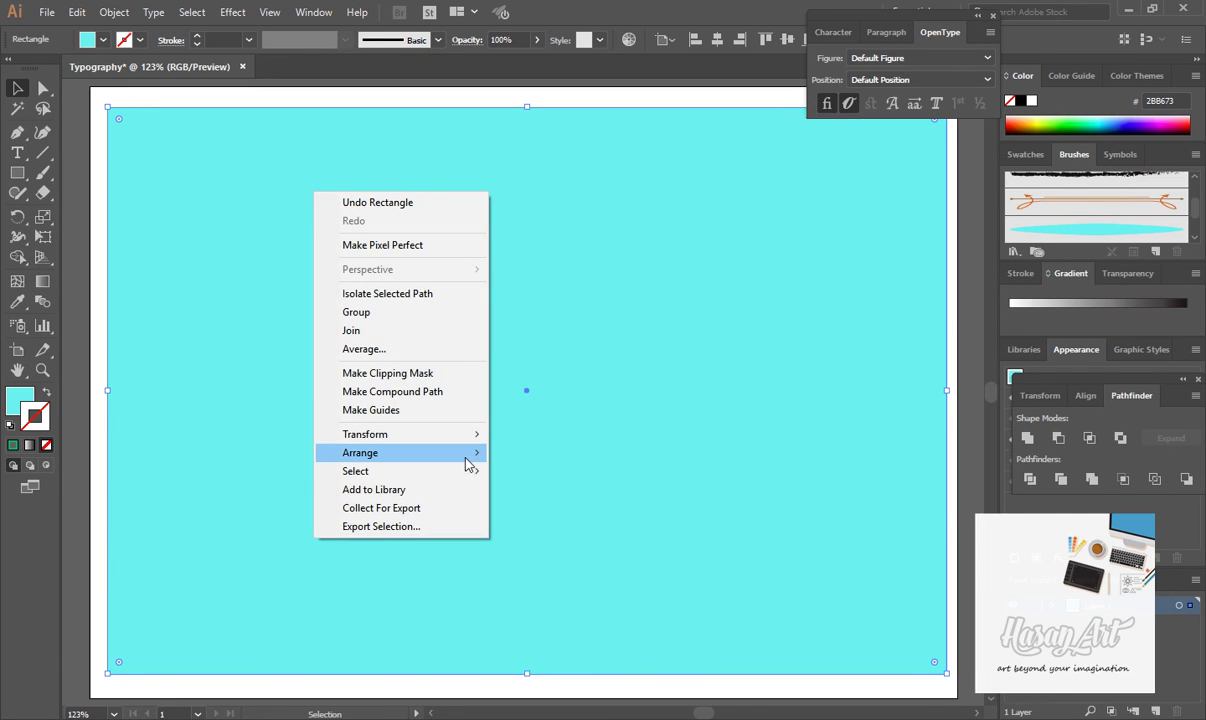
pyautogui.moveTo(400, 453)
pyautogui.click(580, 505)
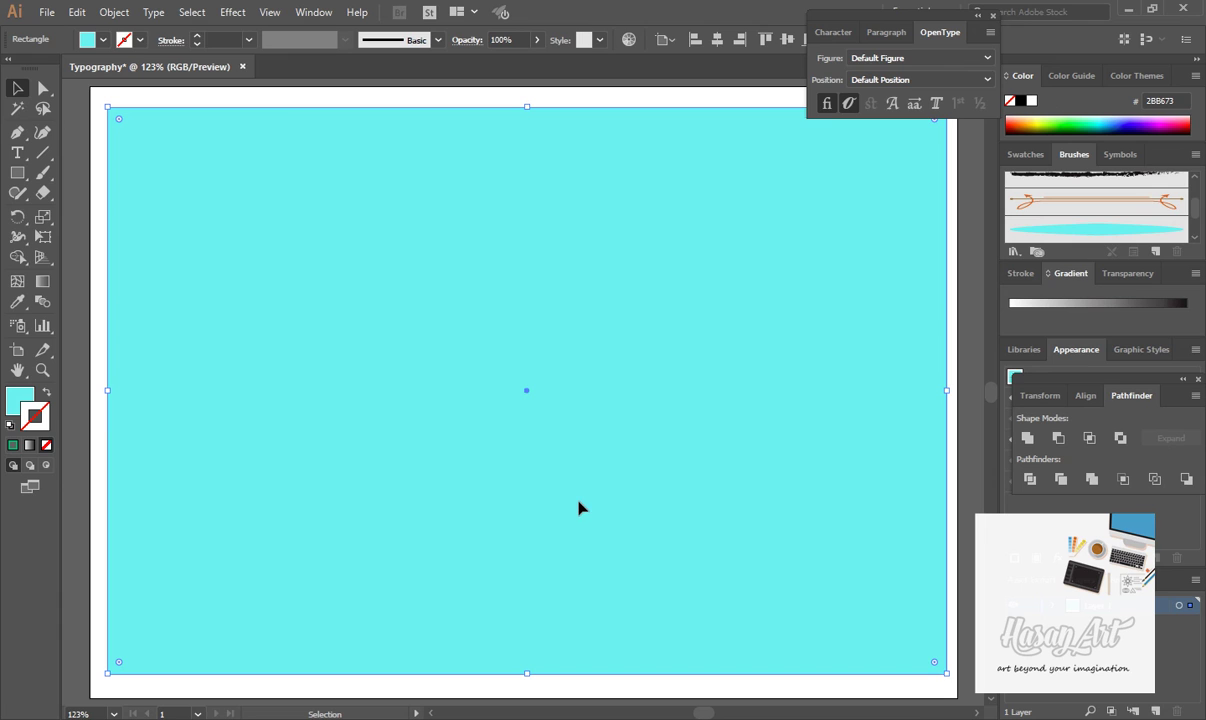
pyautogui.click(866, 706)
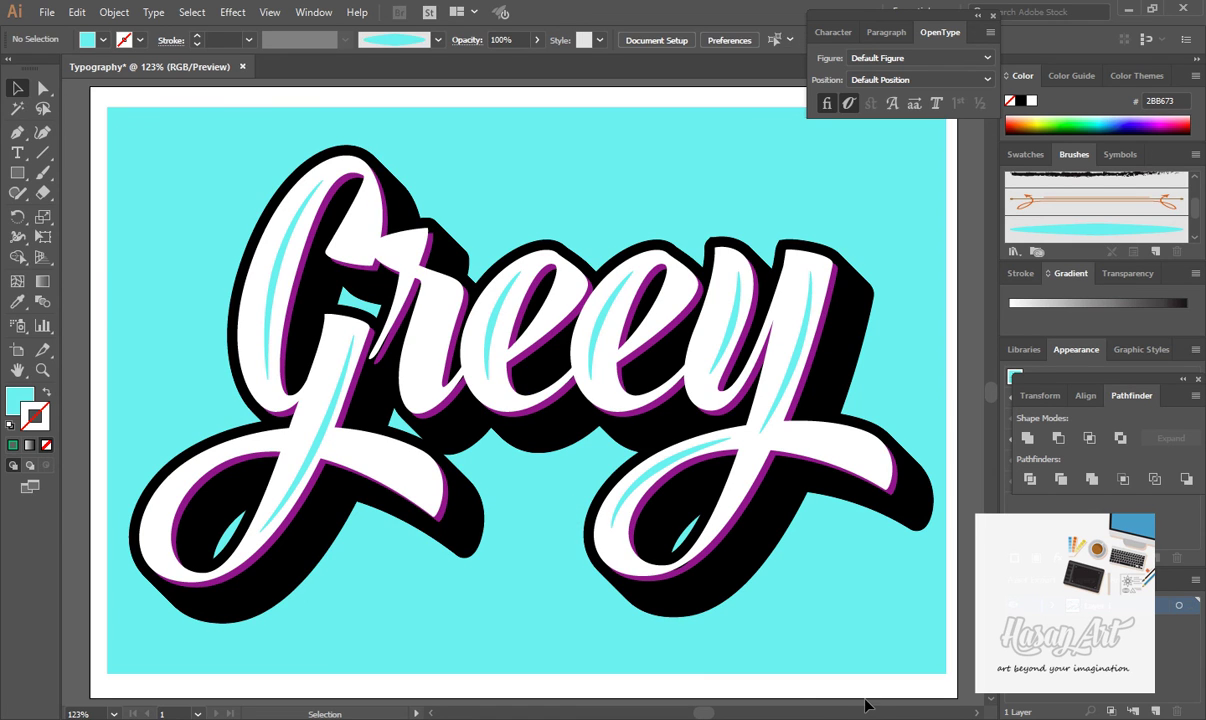
pyautogui.press('Tab')
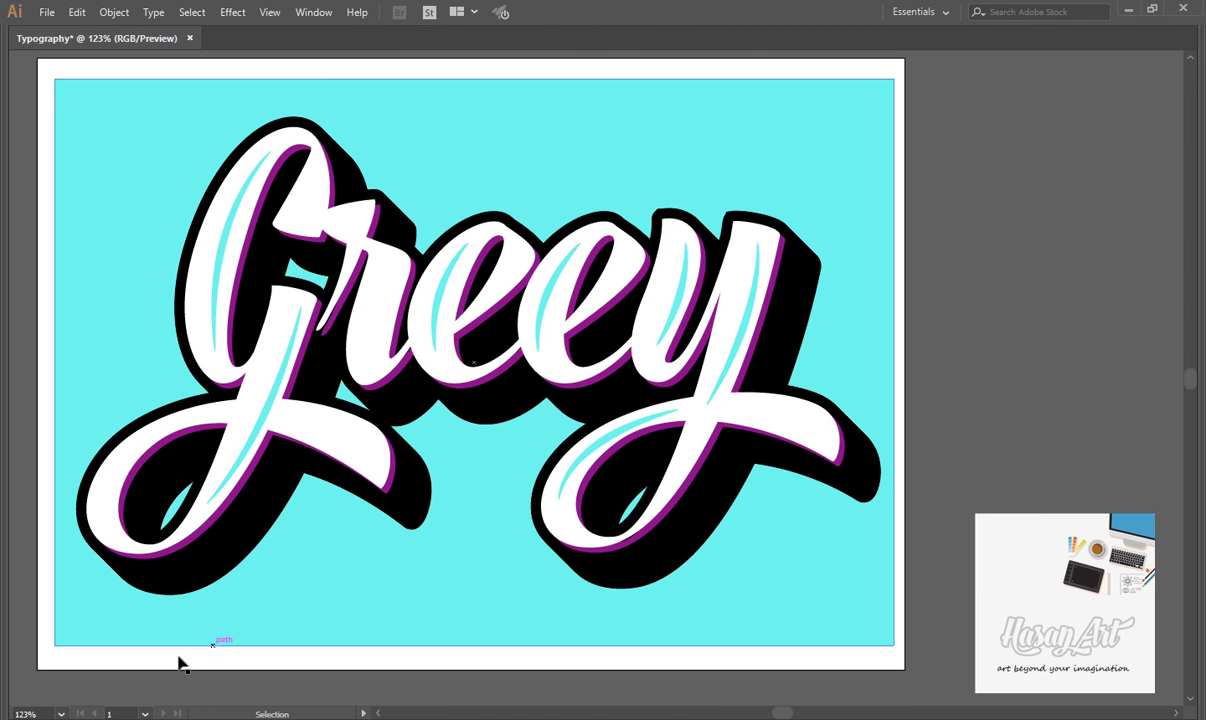
pyautogui.click(61, 713)
pyautogui.click(78, 691)
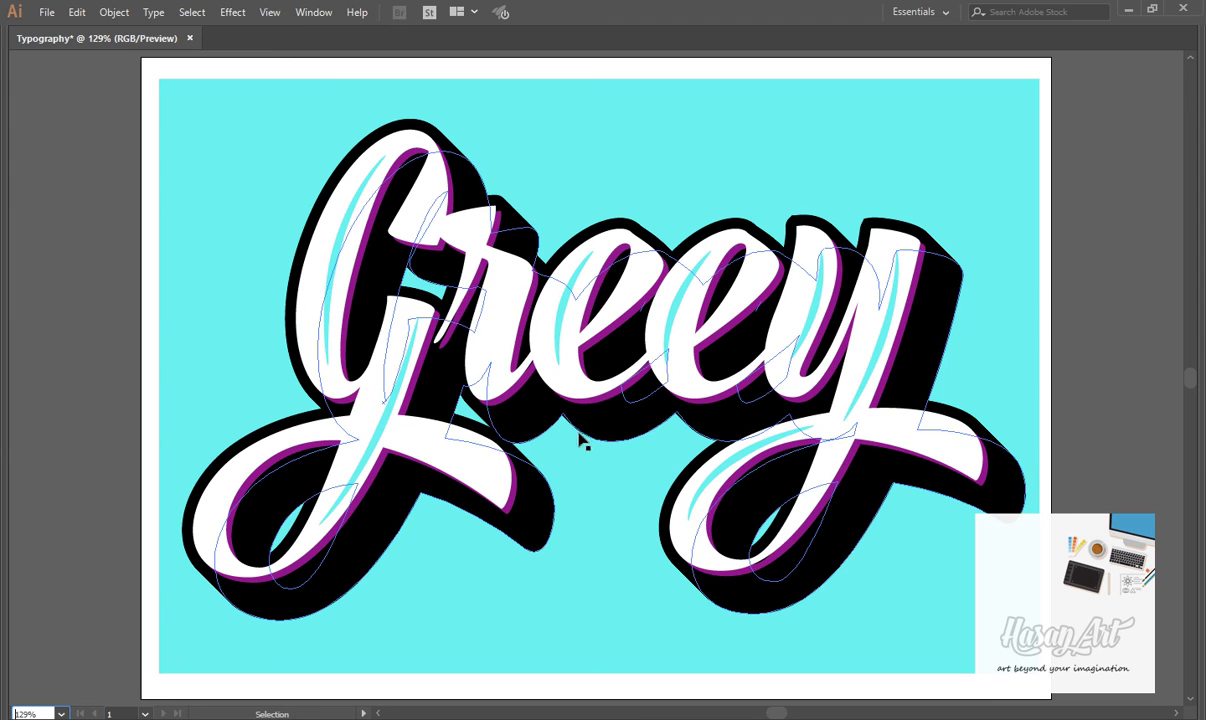
pyautogui.click(1147, 432)
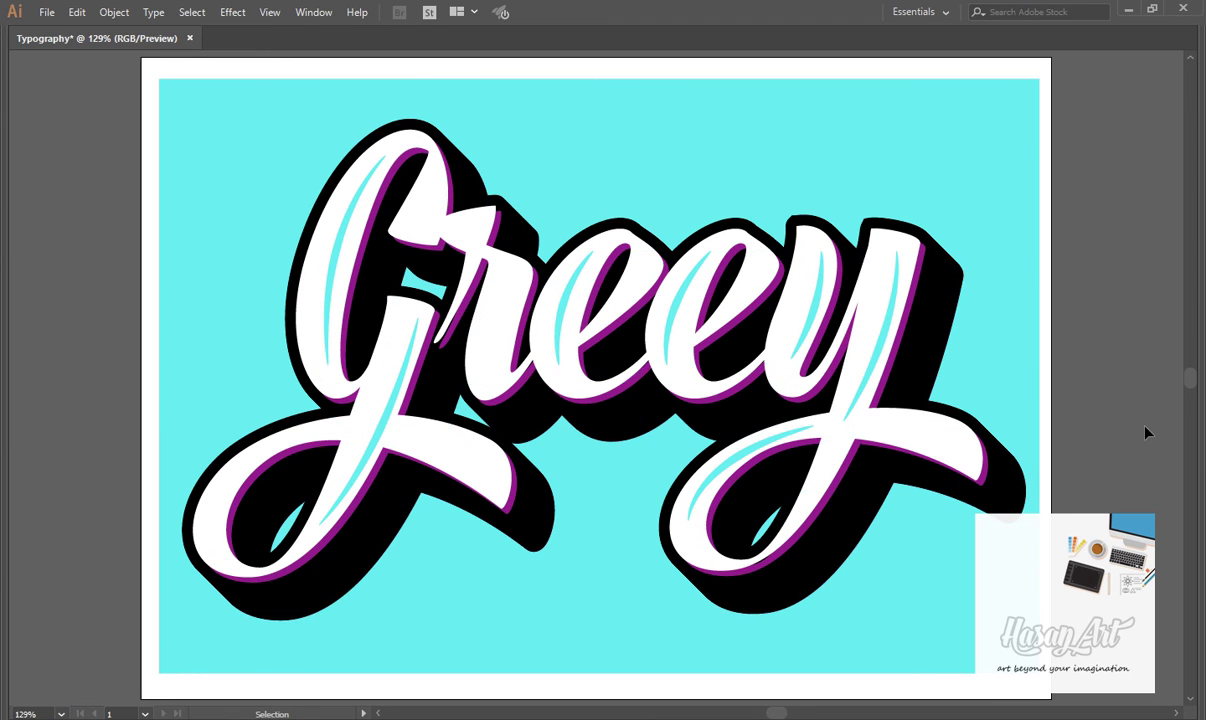
pyautogui.keyDown('ctrl'); pyautogui.click(567, 344); pyautogui.keyUp('ctrl')
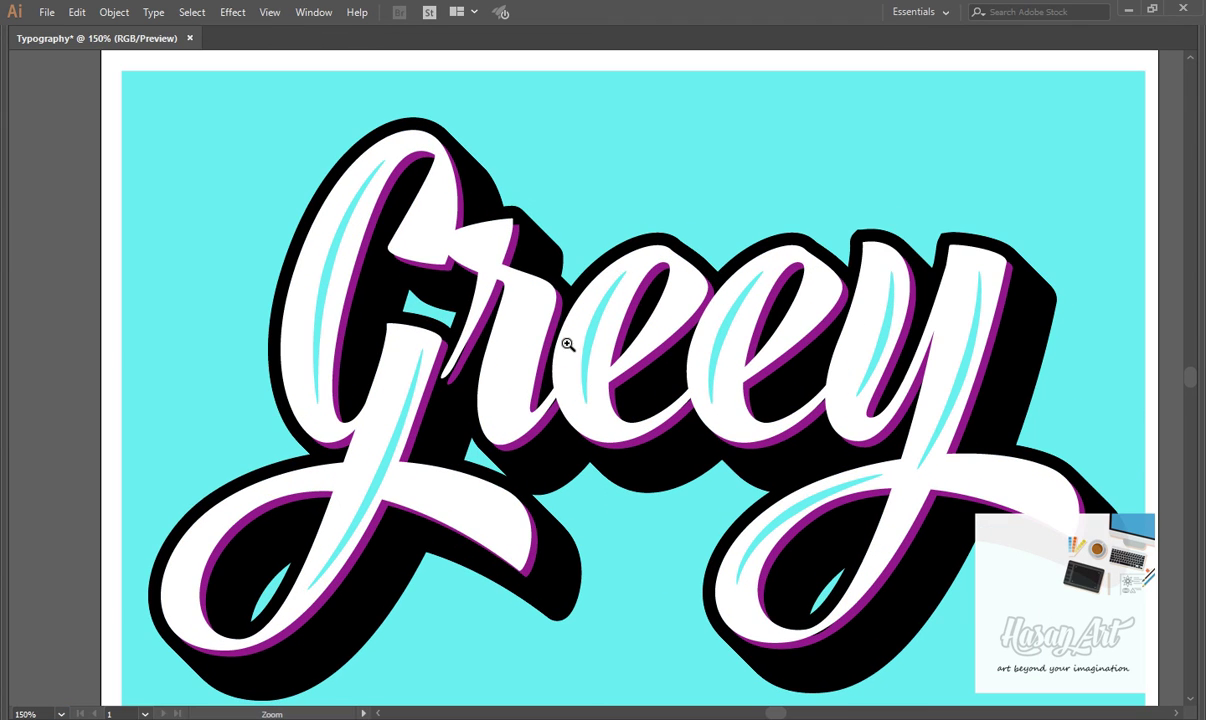
pyautogui.click(745, 476)
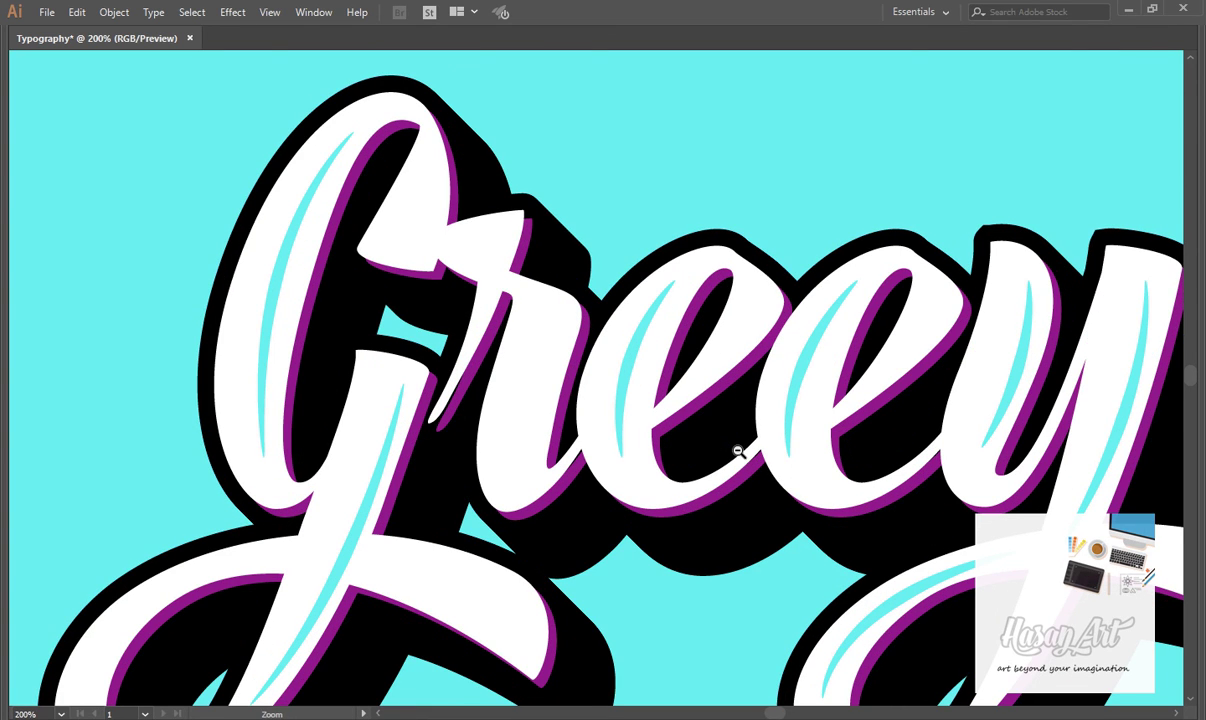
pyautogui.keyDown('alt'); pyautogui.click(733, 474); pyautogui.keyUp('alt')
pyautogui.moveTo(690, 456); pyautogui.dragTo(710, 460)
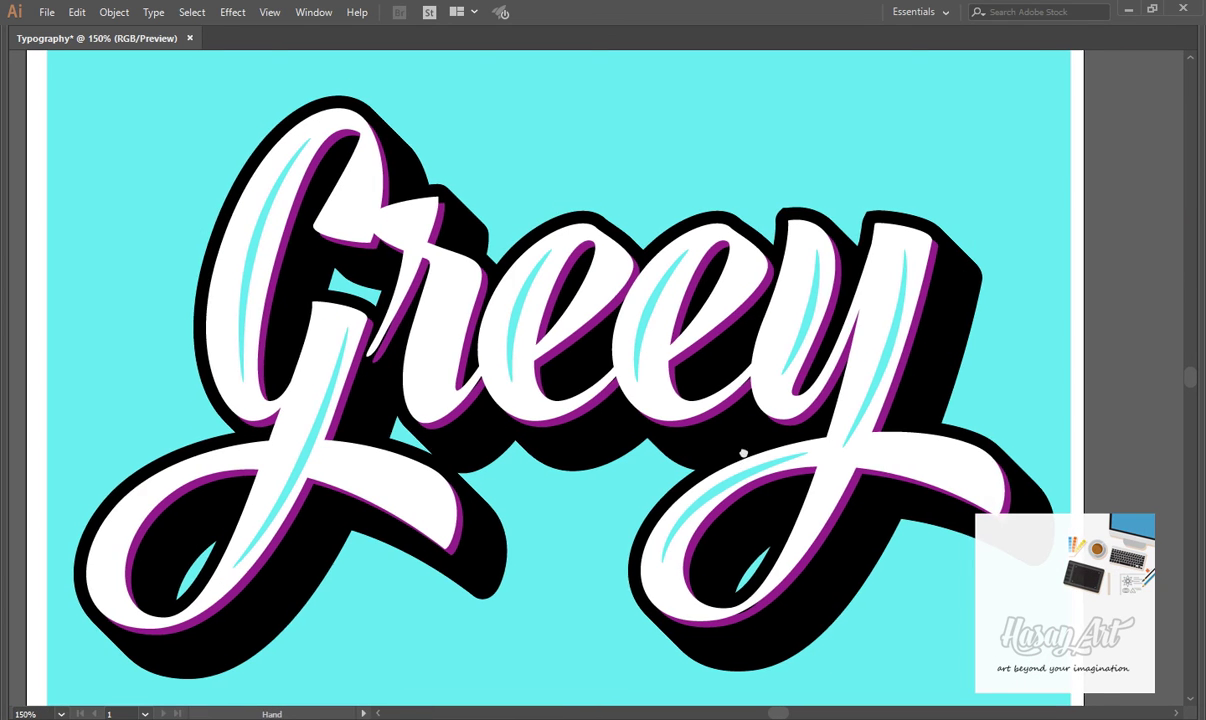